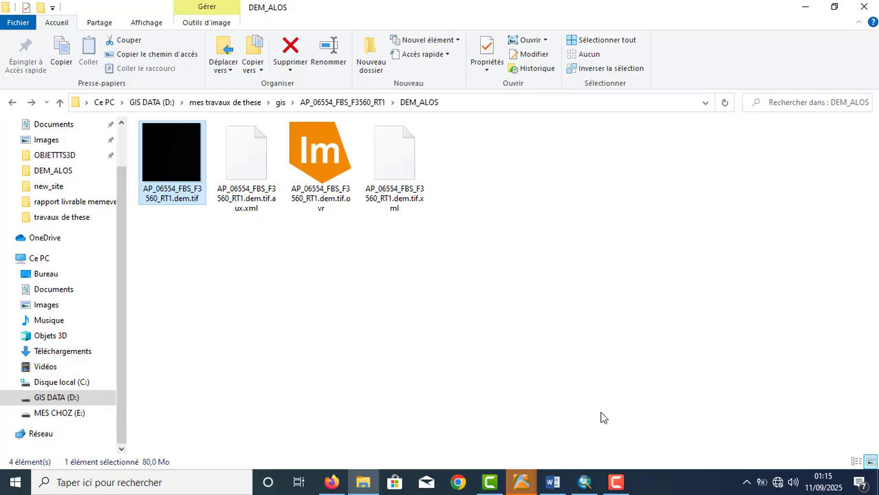
- Switch to ArcMap
click(586, 483)
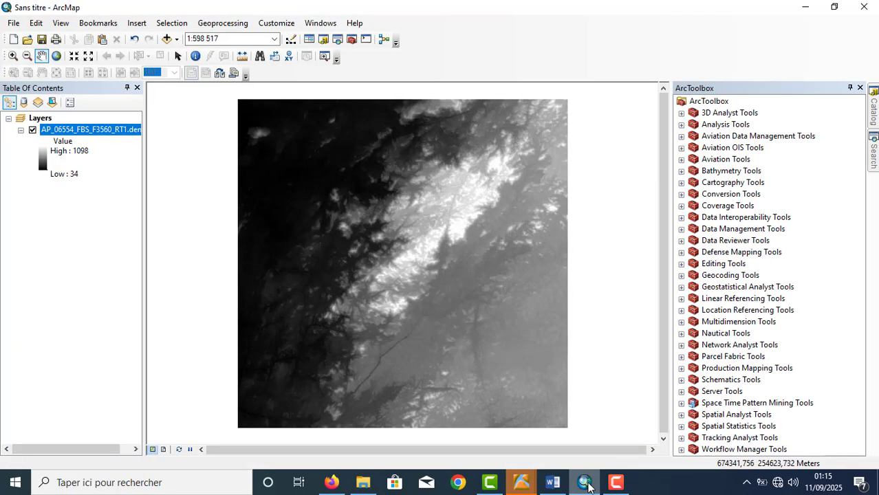
click(681, 415)
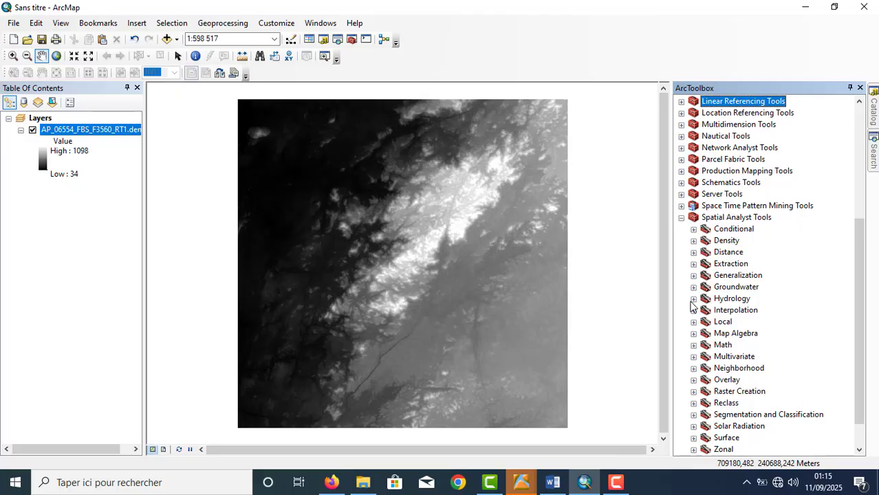
click(735, 219)
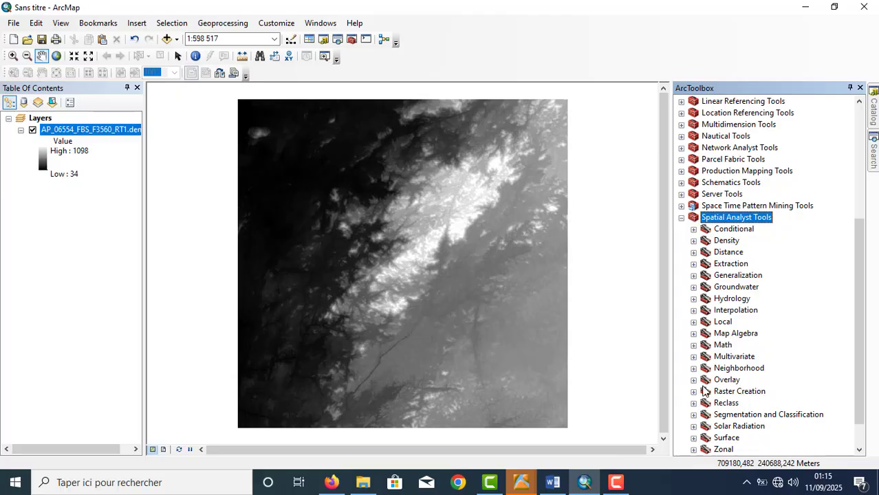
click(693, 299)
click(730, 322)
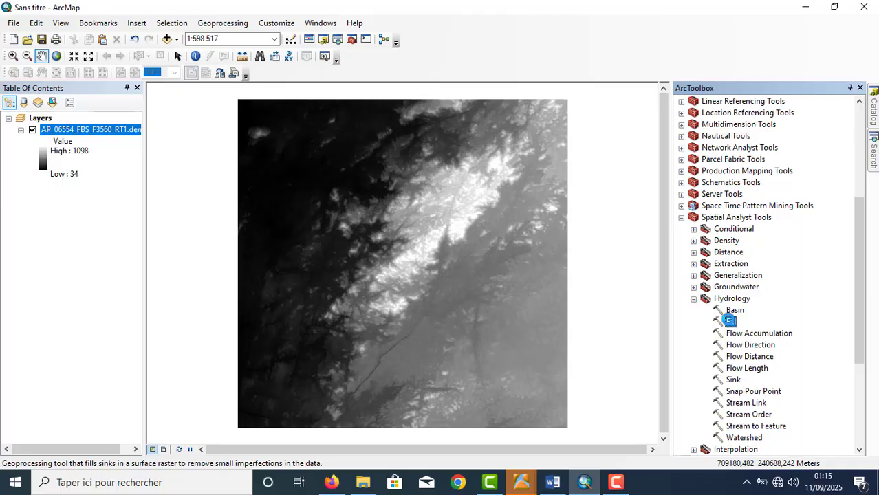
double_click(730, 321)
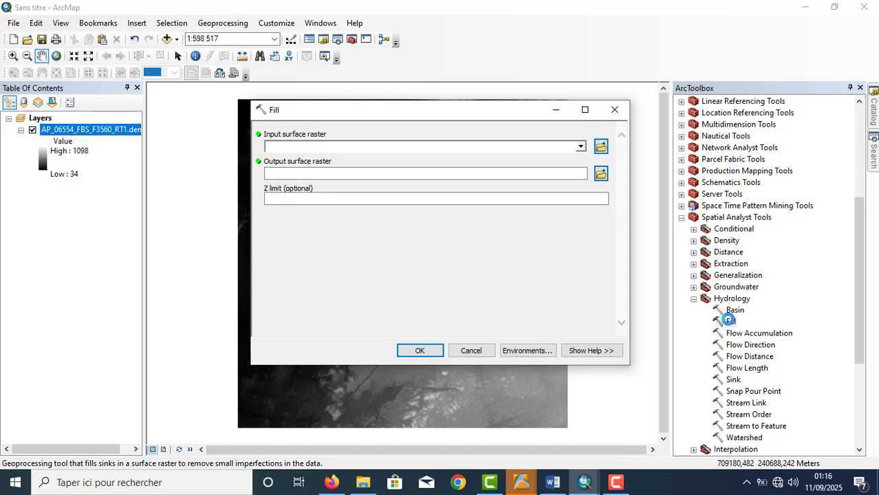
click(580, 146)
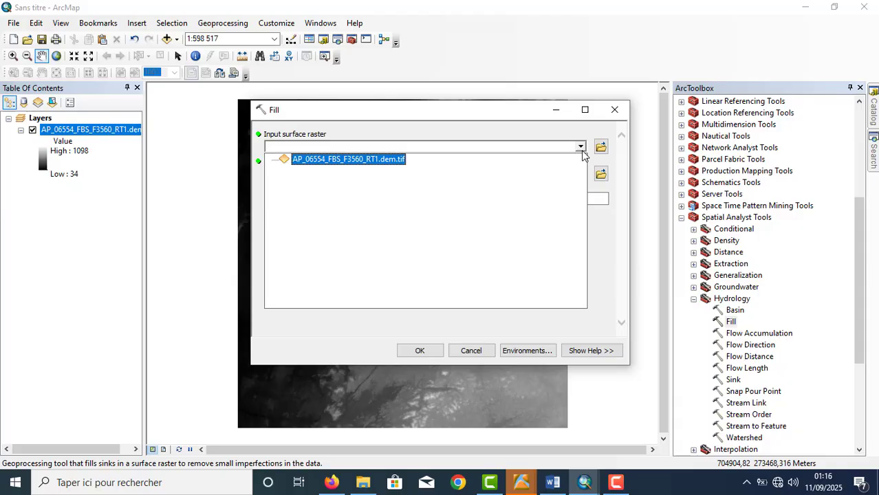
click(402, 163)
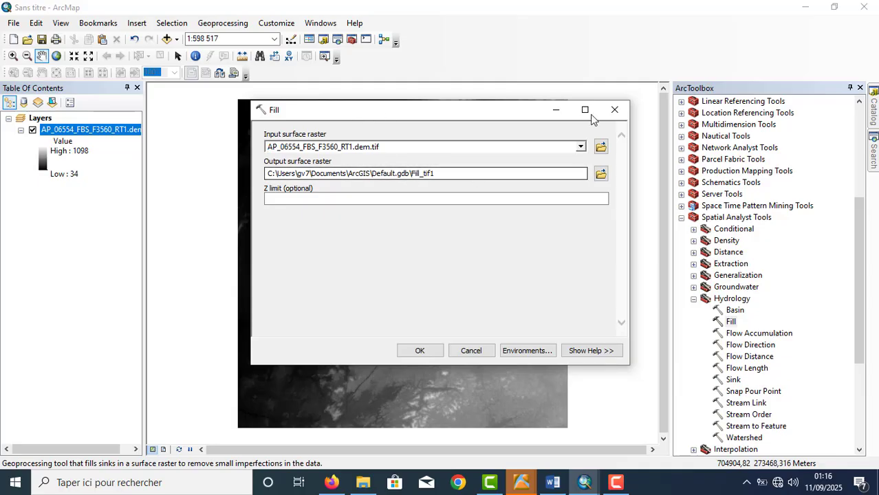
click(614, 110)
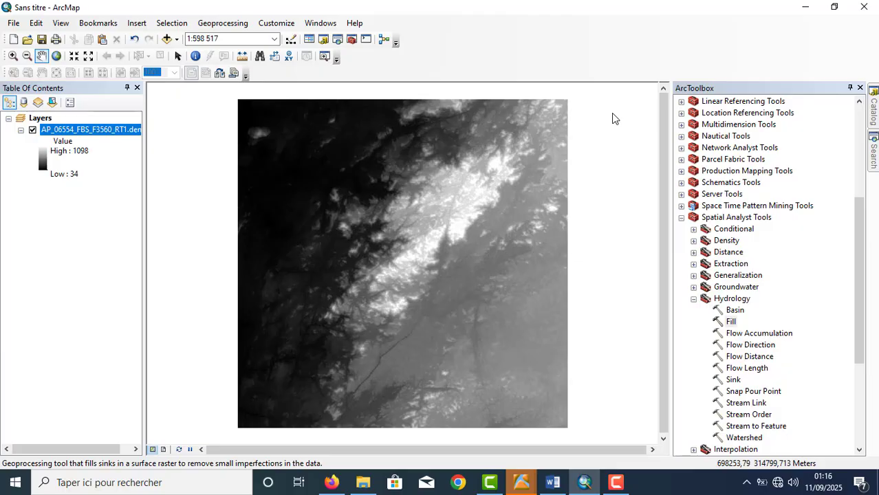
- Open a new empty ModelBuilder model and collapse the Hydrology toolset and the Spatial Analyst toolbox
click(383, 40)
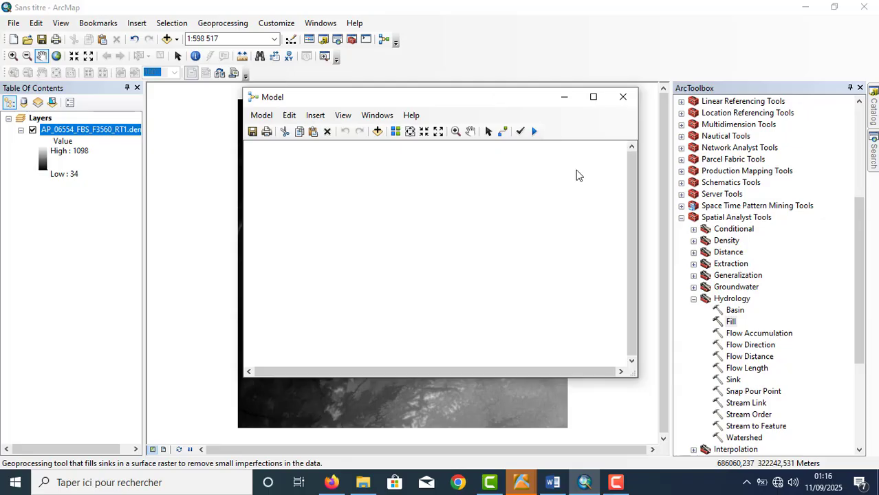
click(694, 300)
click(680, 217)
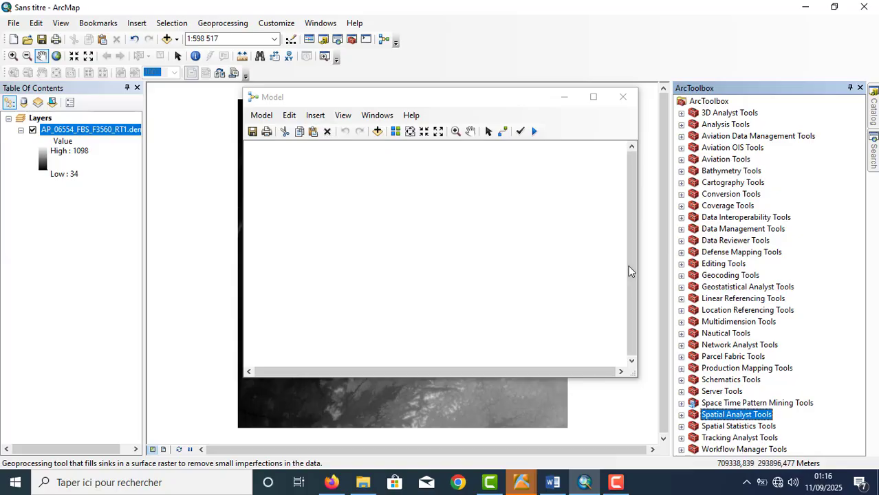
- Switch to WordPad, write the heading "I-) HILLSHADE" in a new document and maximize its window
key(super)
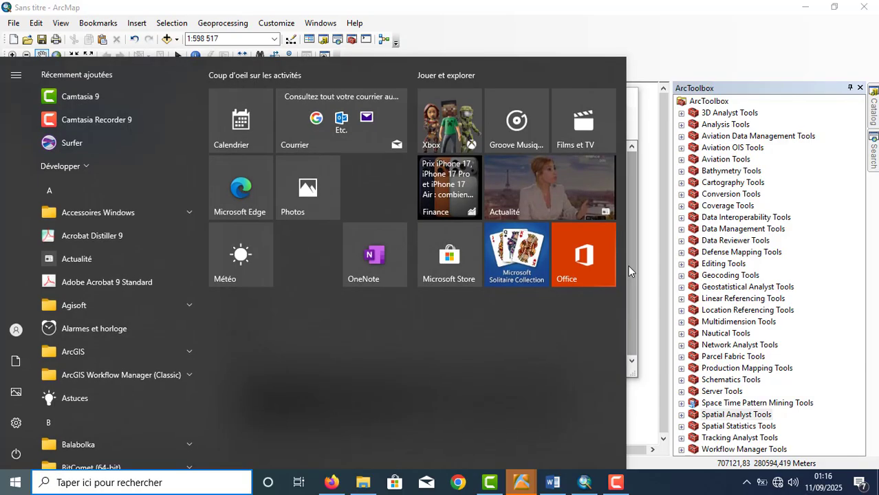
text(wordpad)
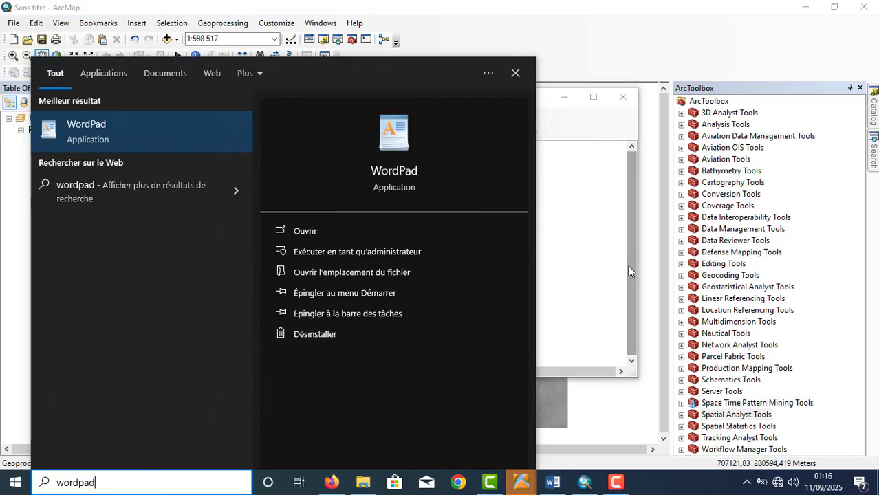
key(Return)
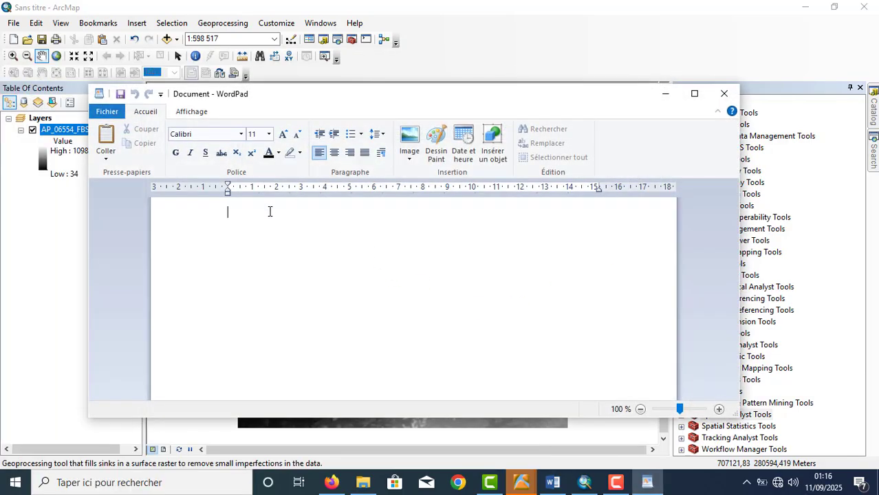
text(I-))
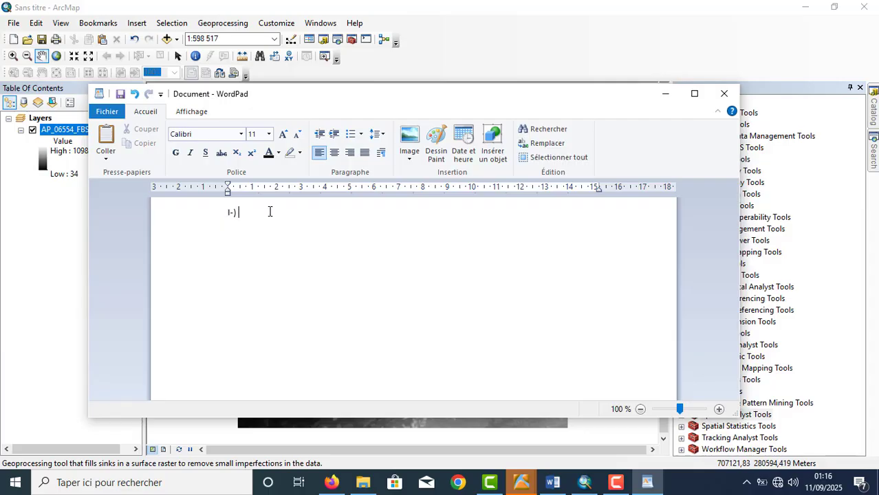
key(Caps_Lock)
text(HILLSHADE)
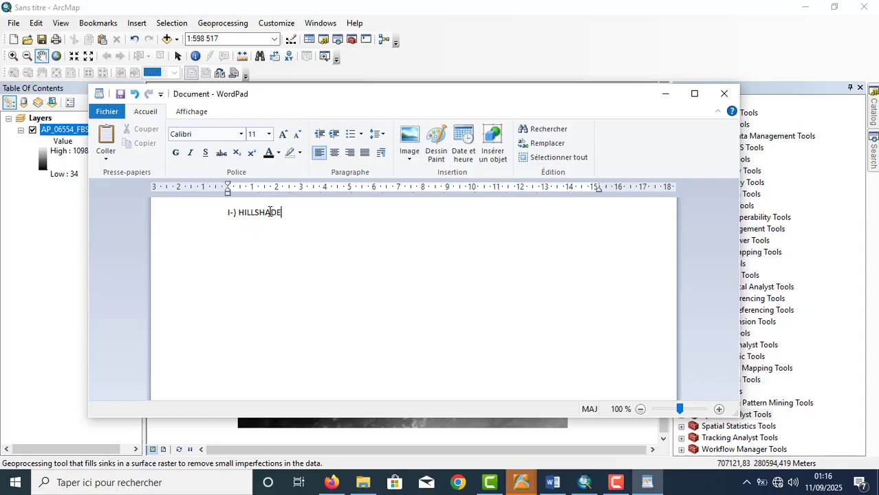
click(694, 93)
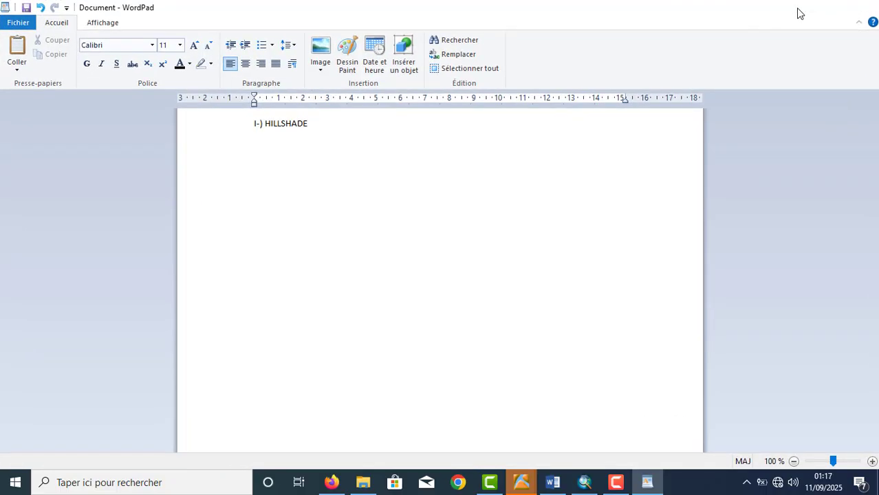
- Return to ArcMap and expand the 3D Analyst toolbox
click(801, 8)
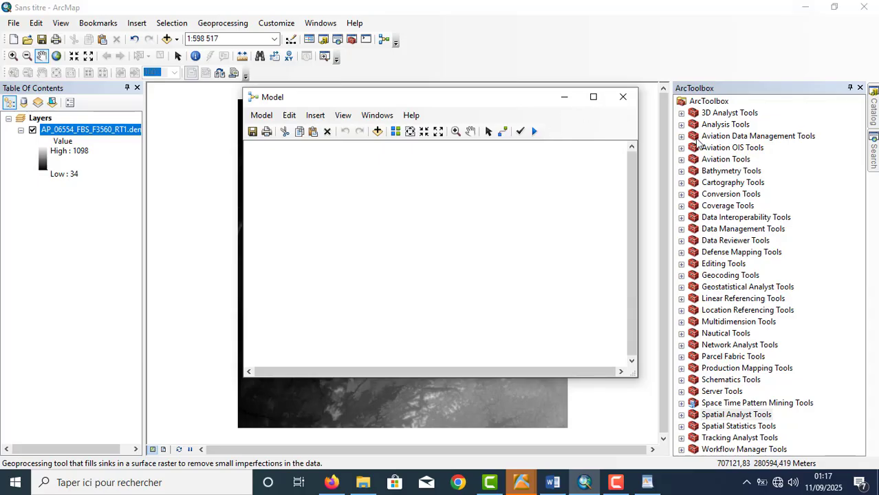
click(681, 113)
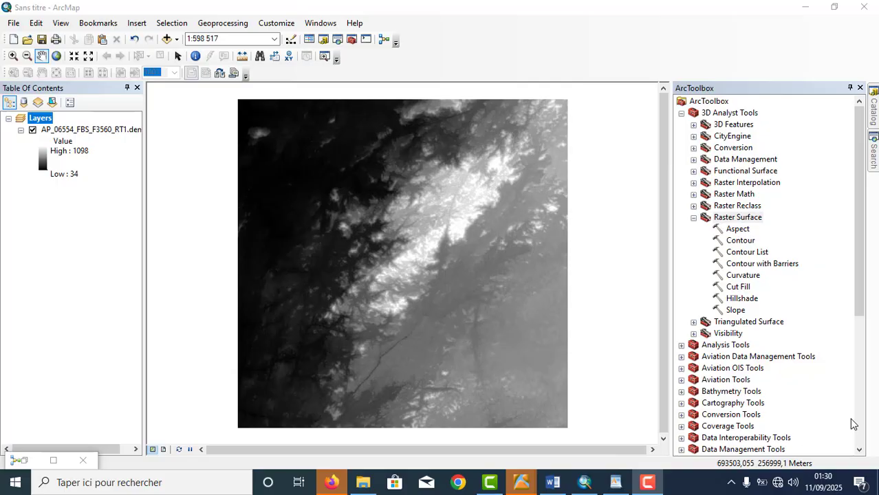
- Explore the Layers data frame's illumination by setting the azimuth to about 217.9 degrees and sweeping the altitude between 0 and 90 degrees
double_click(42, 119)
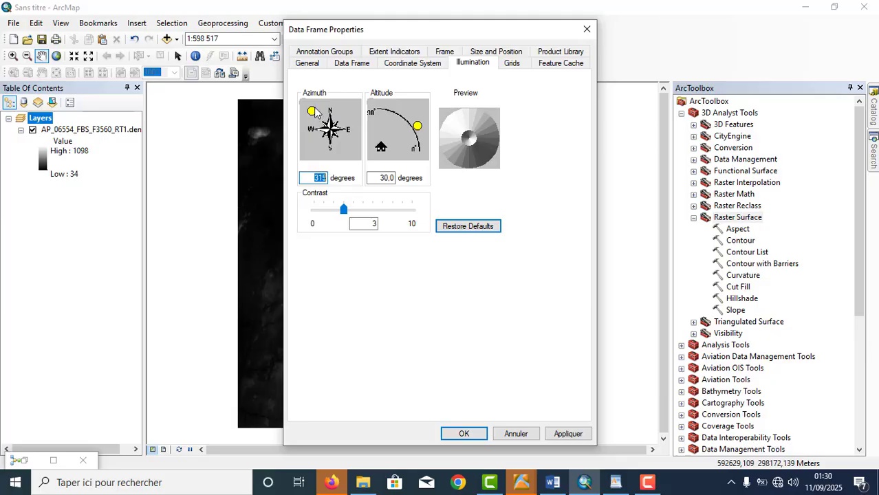
mouse_move(314, 112)
mouse_down()
mouse_move(341, 112)
mouse_move(358, 131)
mouse_move(350, 155)
mouse_move(319, 154)
mouse_move(306, 130)
mouse_move(316, 109)
mouse_move(345, 114)
mouse_move(348, 142)
mouse_move(332, 156)
mouse_move(317, 154)
mouse_move(305, 130)
mouse_move(324, 105)
mouse_move(309, 114)
mouse_move(323, 151)
mouse_move(321, 141)
mouse_up()
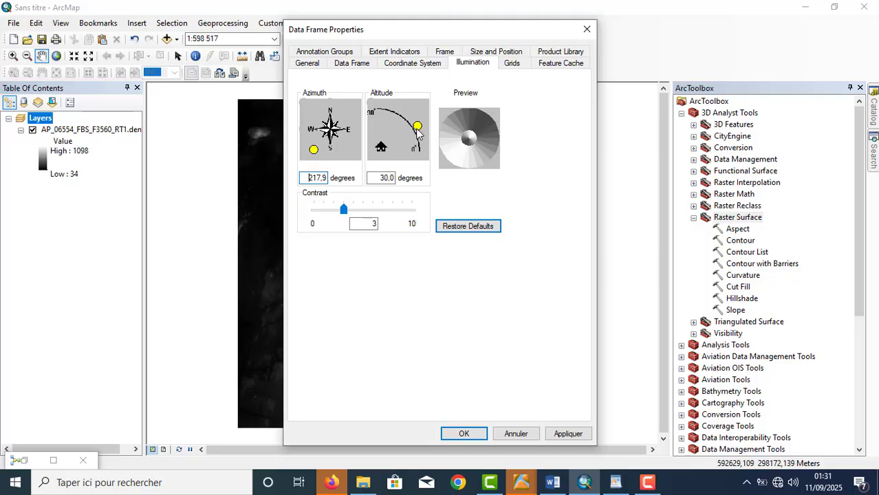
mouse_move(417, 126)
mouse_down()
mouse_move(426, 157)
mouse_move(405, 112)
mouse_move(382, 115)
mouse_move(429, 151)
mouse_up()
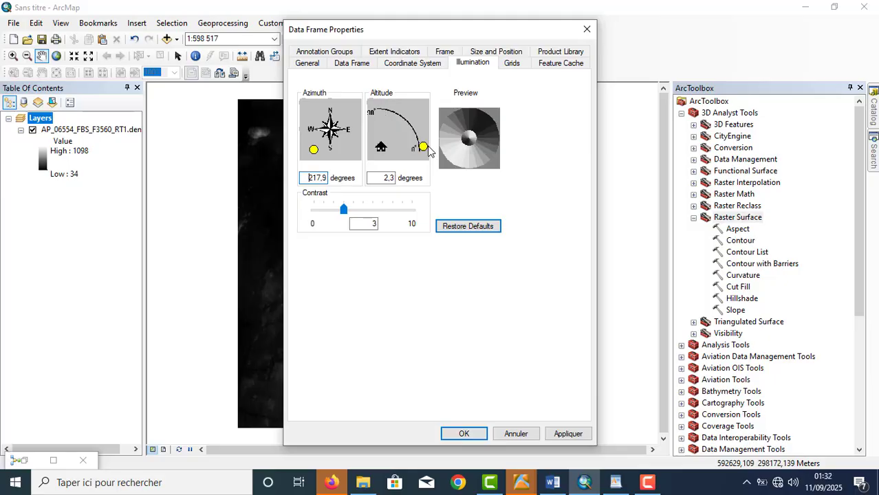
mouse_move(427, 147)
mouse_down()
mouse_move(399, 106)
mouse_move(380, 104)
mouse_up()
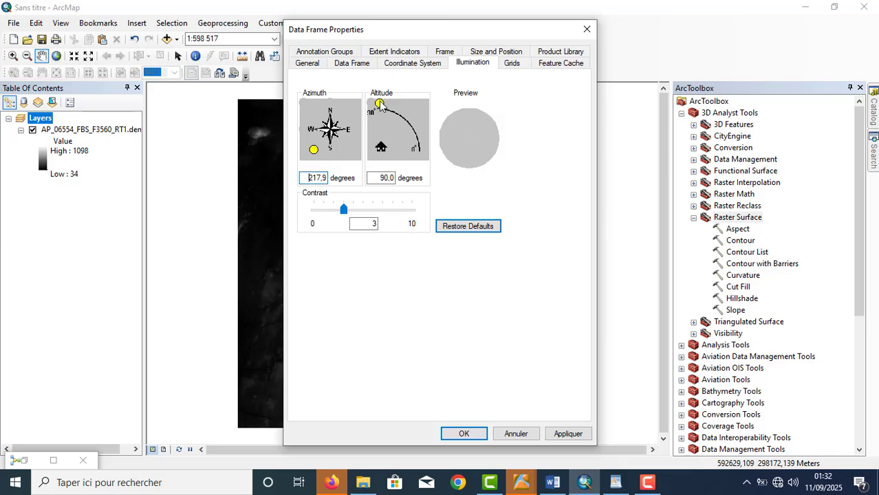
drag(380, 104, 429, 148)
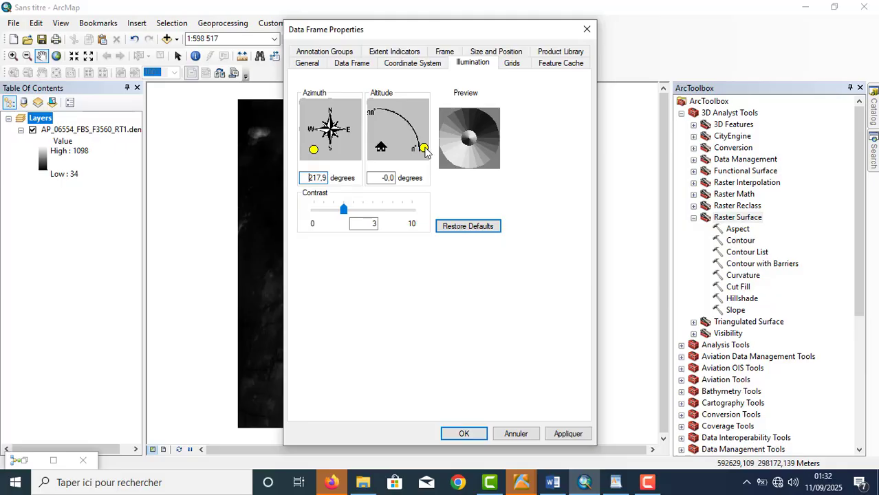
mouse_move(424, 151)
mouse_down()
mouse_move(419, 121)
mouse_move(393, 103)
mouse_move(382, 104)
mouse_move(415, 128)
mouse_move(379, 105)
mouse_up()
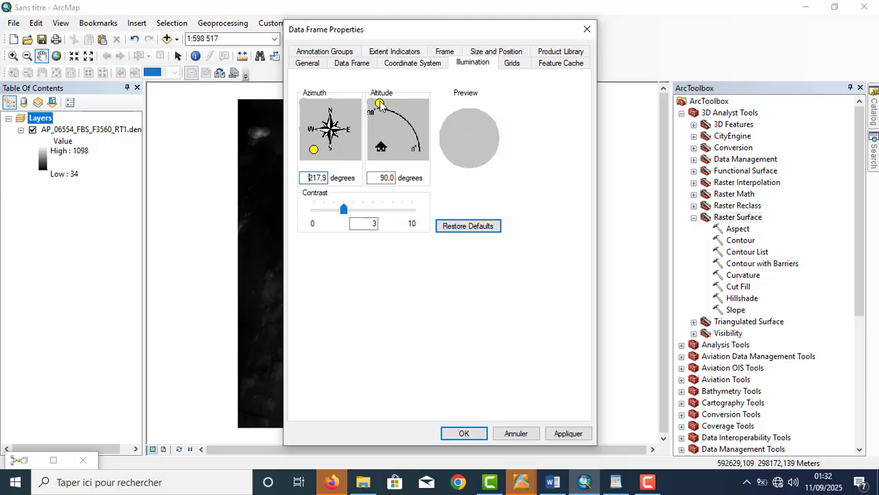
drag(380, 105, 427, 152)
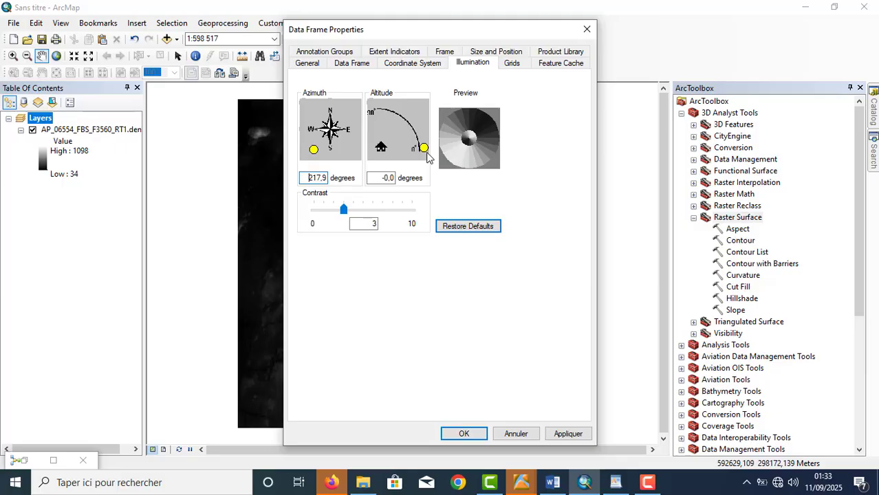
drag(424, 148, 381, 119)
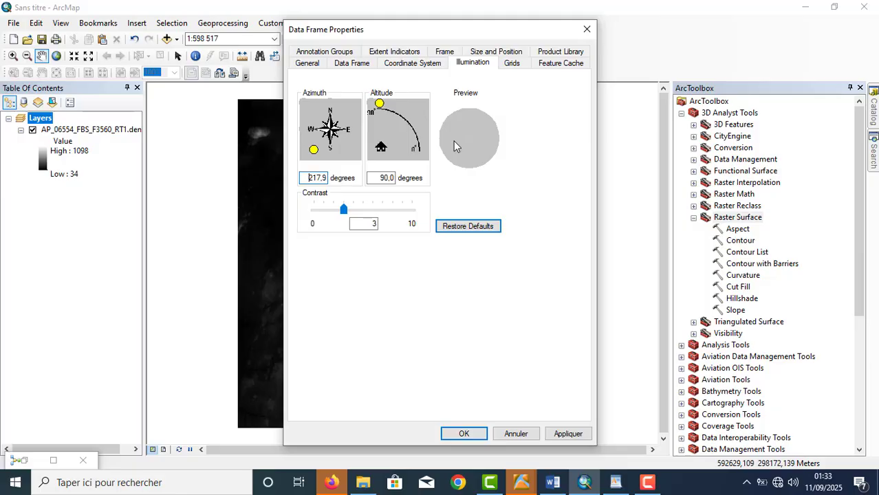
mouse_move(379, 104)
mouse_down()
mouse_move(414, 123)
mouse_move(380, 105)
mouse_move(391, 105)
mouse_move(380, 110)
mouse_up()
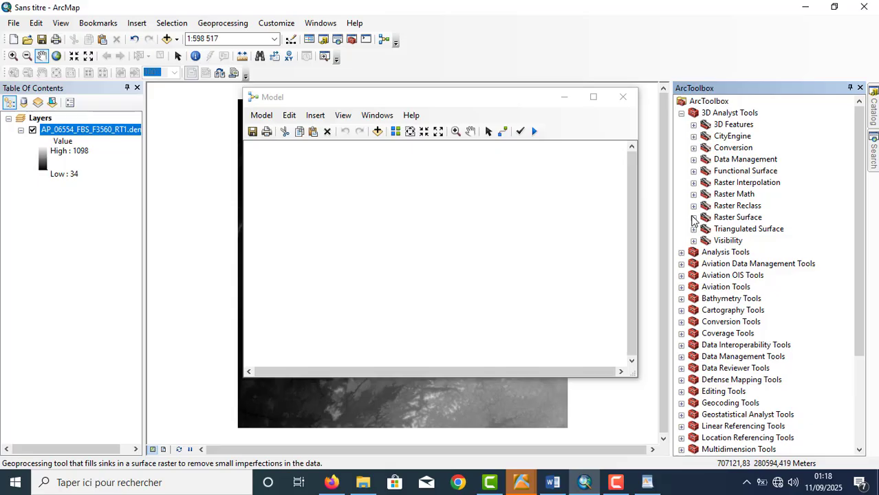
- Add the Hillshade tool from the 3D Analyst Raster Surface toolset to the model
click(720, 115)
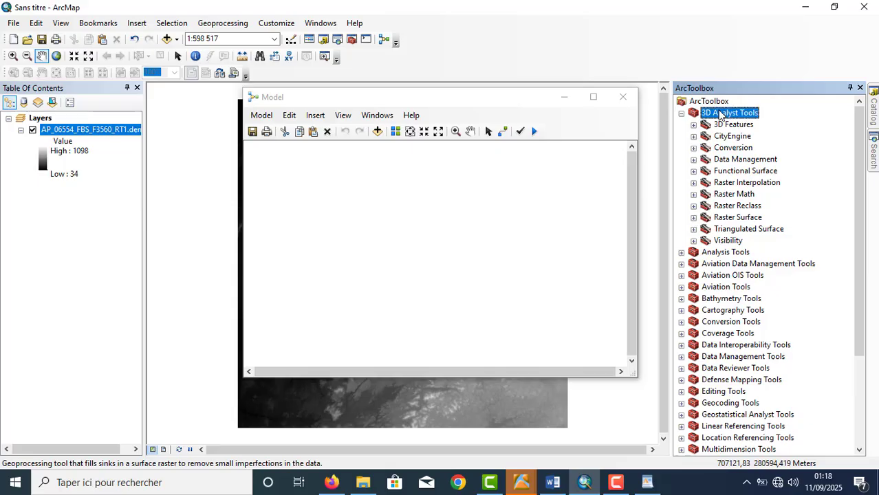
click(693, 217)
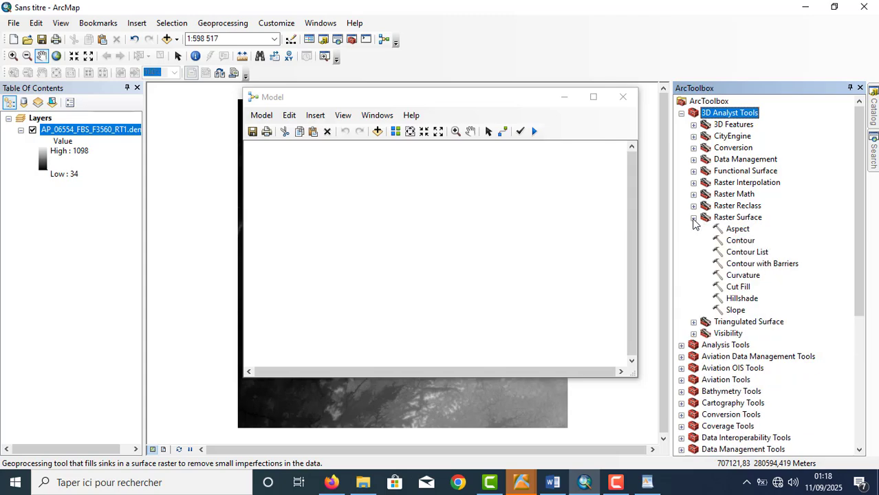
click(735, 220)
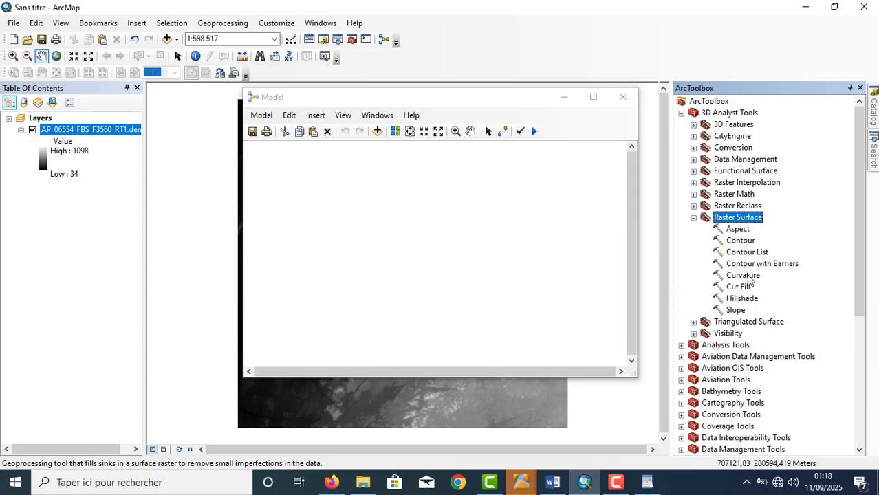
drag(746, 300, 383, 242)
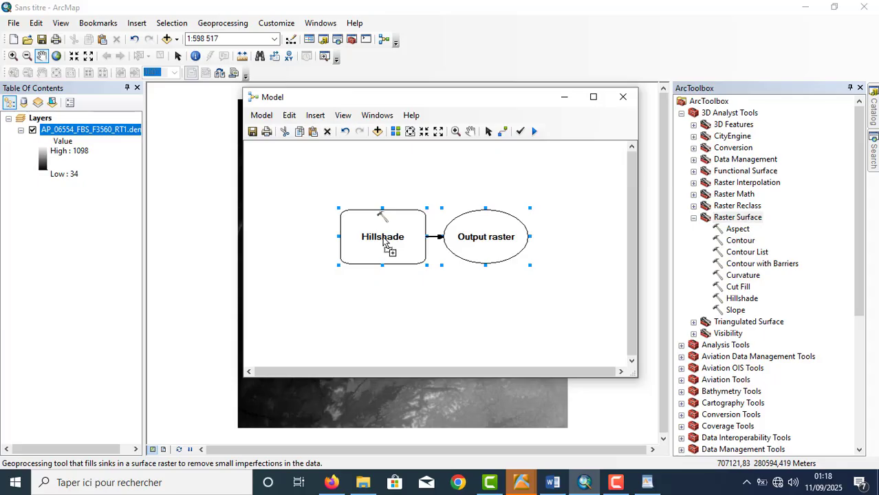
- Set AP_06554_FBS_F3560_RT1.dem.tif as the input raster of the model's Hillshade tool
double_click(382, 237)
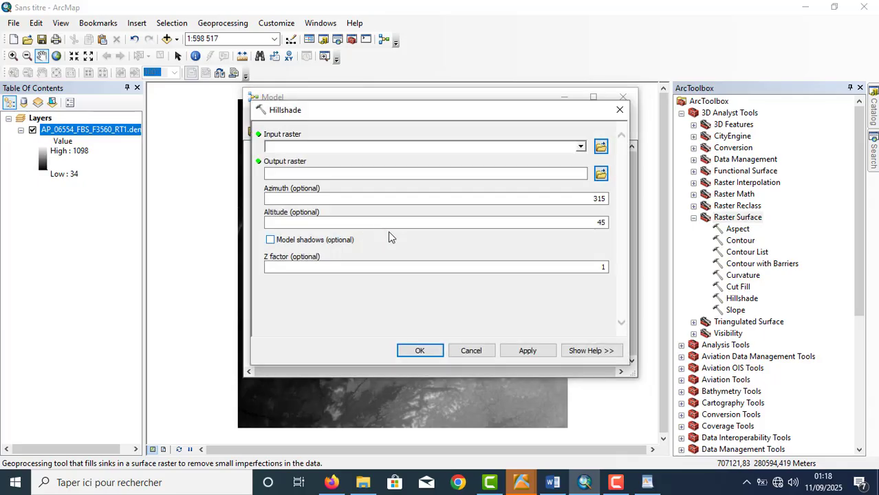
click(619, 111)
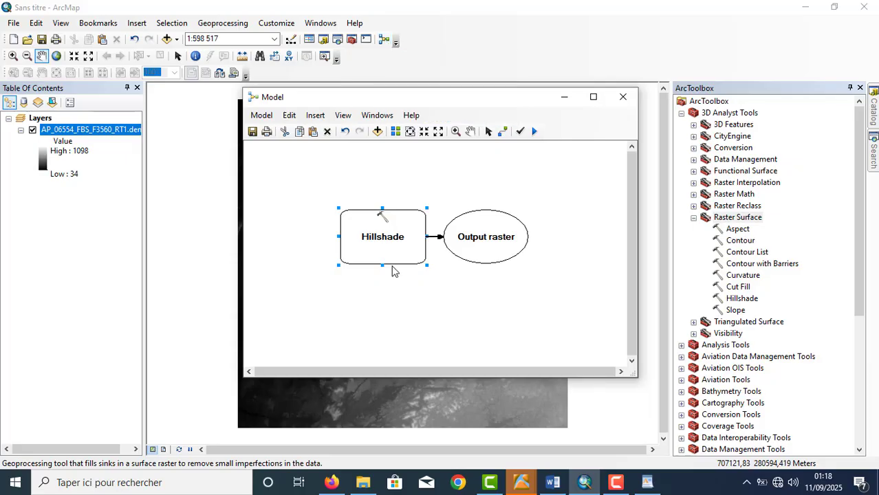
mouse_move(390, 245)
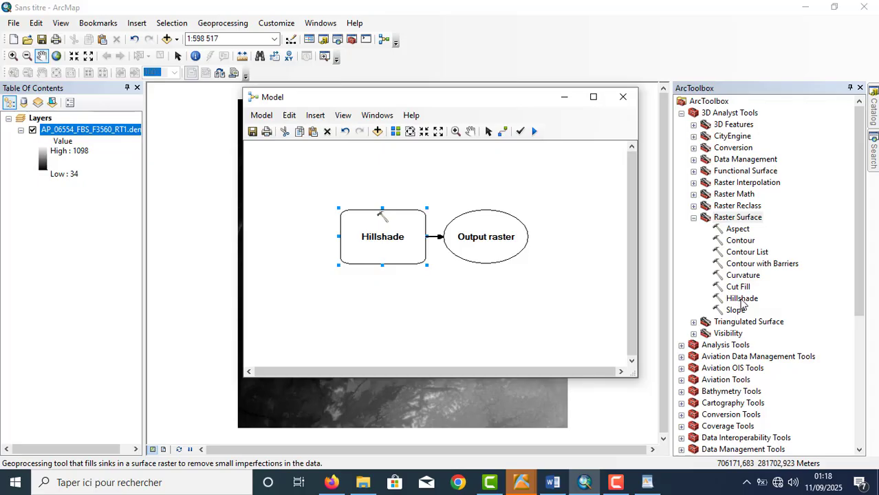
double_click(376, 237)
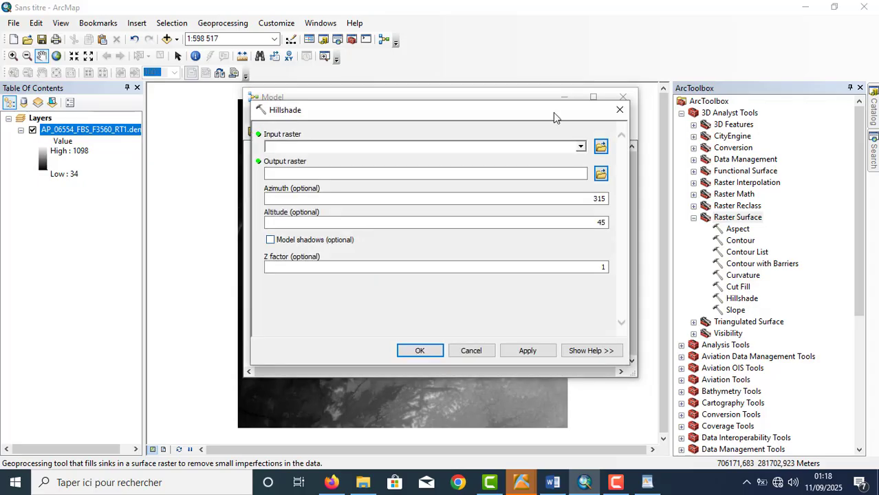
click(580, 147)
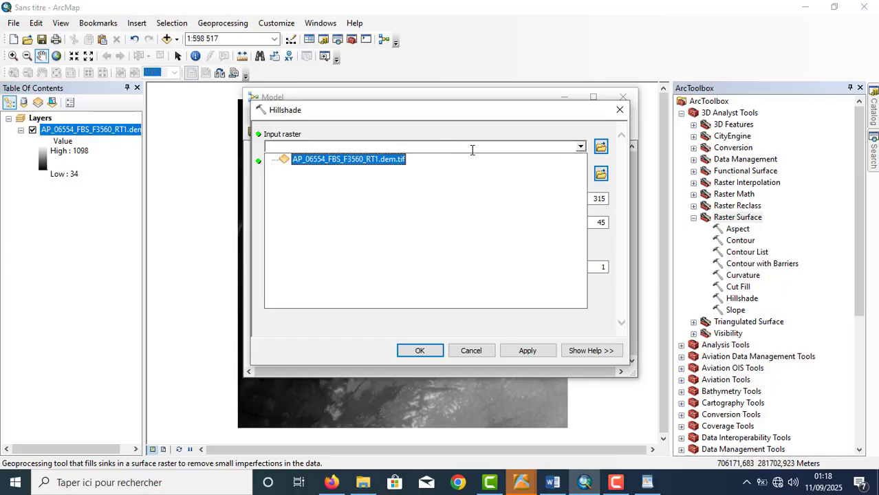
click(368, 157)
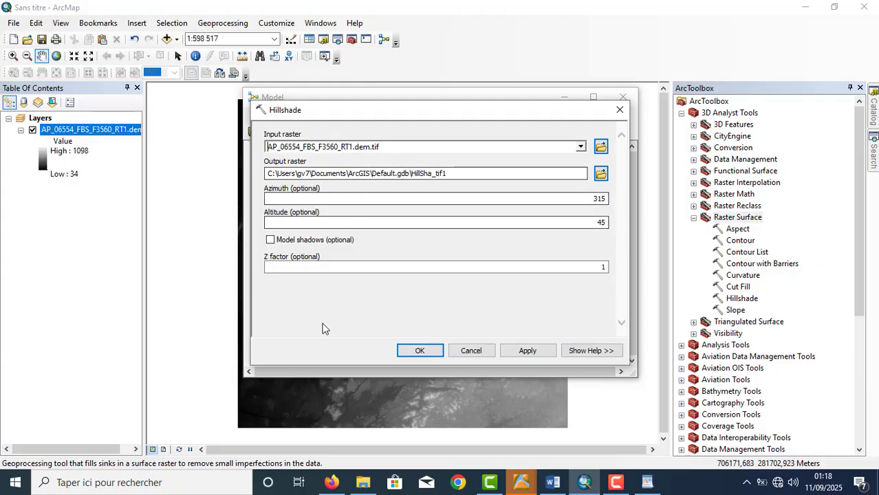
- Copy the DEM_ALOS folder path from File Explorer and use it as the output raster's folder in ArcMap's Hillshade settings
click(363, 482)
click(457, 108)
key(ctrl+c)
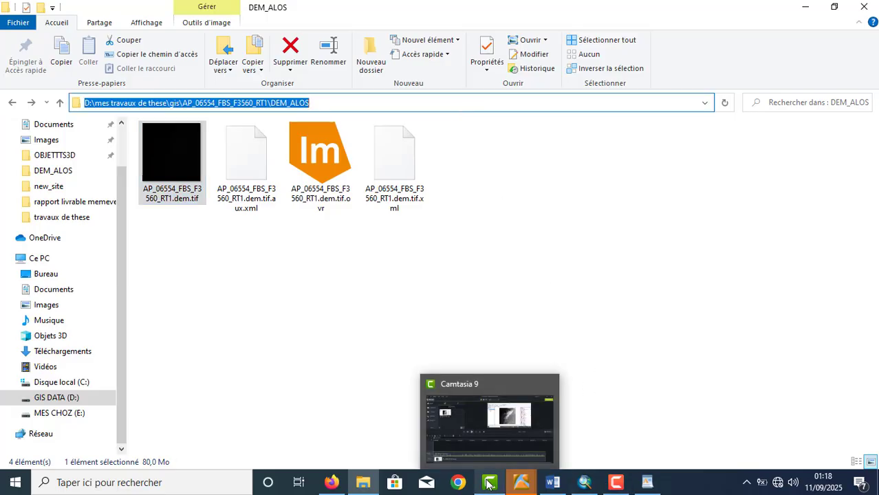
click(600, 488)
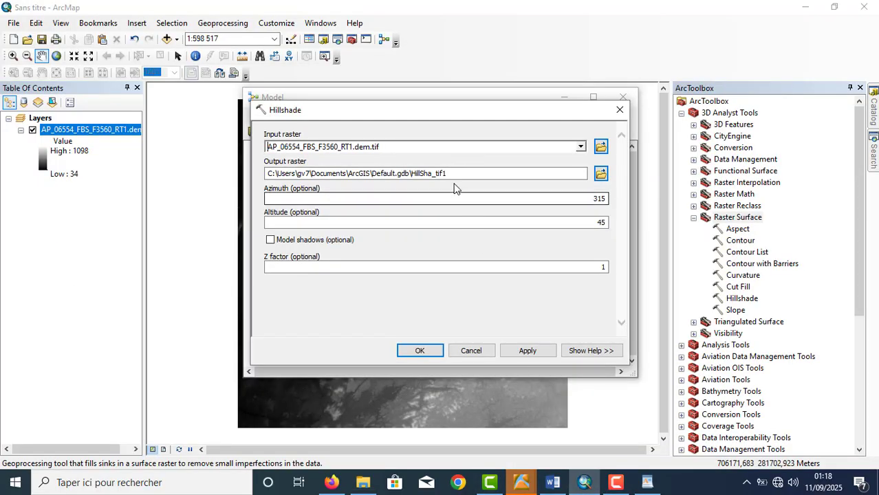
click(411, 176)
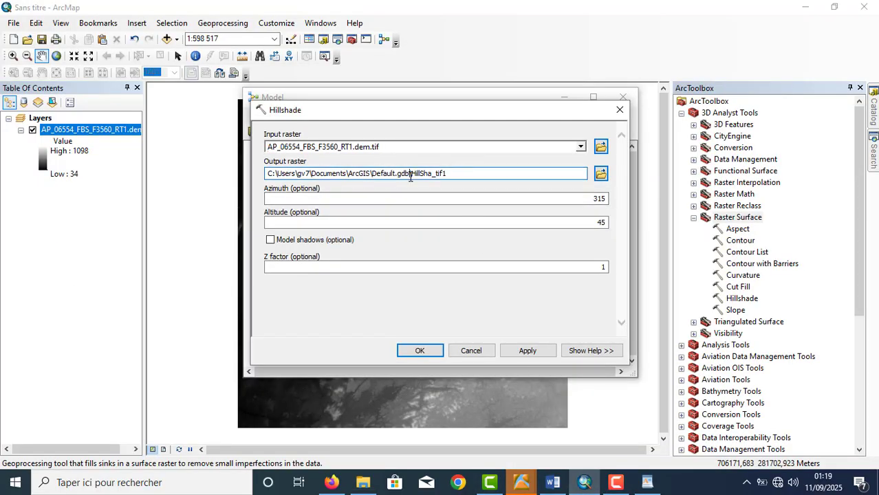
drag(410, 176, 266, 174)
key(ctrl+v)
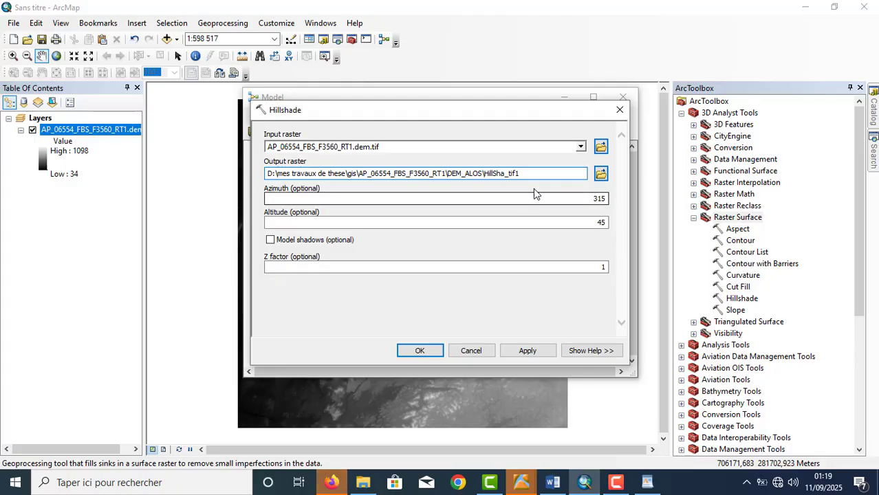
- Name the output raster HillSha315_45.tif in the DEM_ALOS folder and accept the Hillshade settings
click(527, 173)
key(BackSpace)
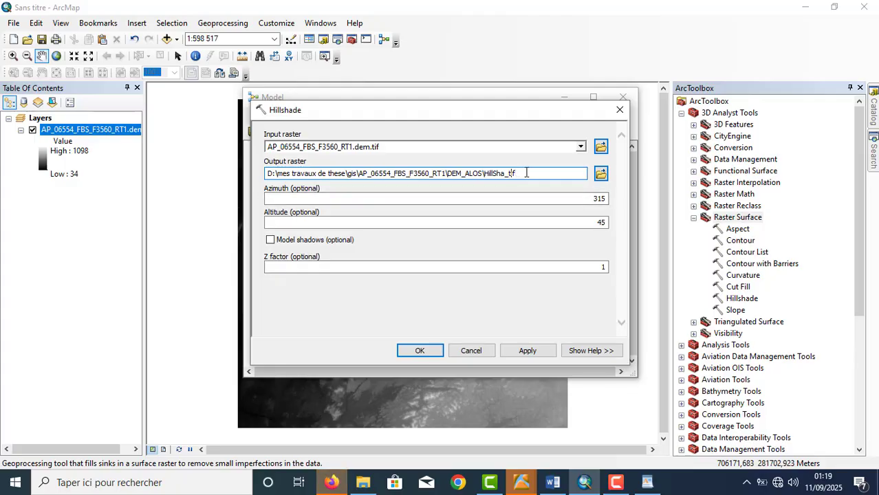
key(BackSpace)
text(.)
text(345)
text(8)
key(BackSpace)
text(_)
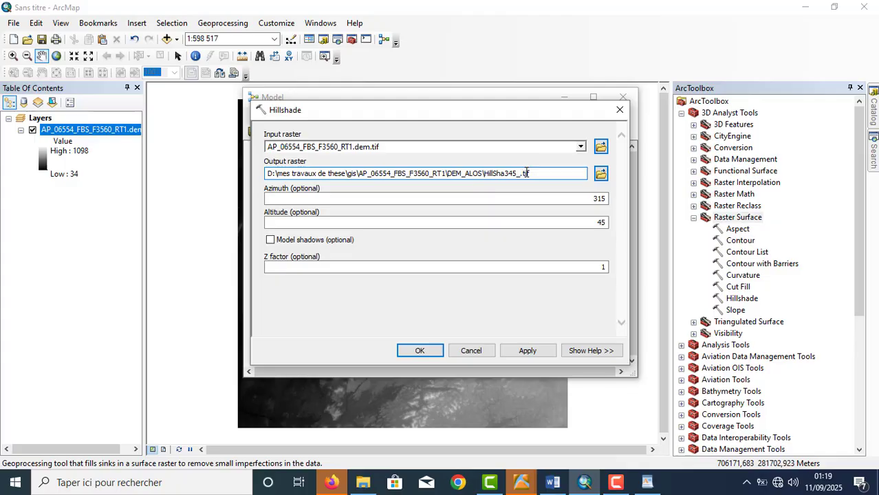
key(BackSpace)
text(1)
key(Right)
key(Right)
text(45)
click(559, 169)
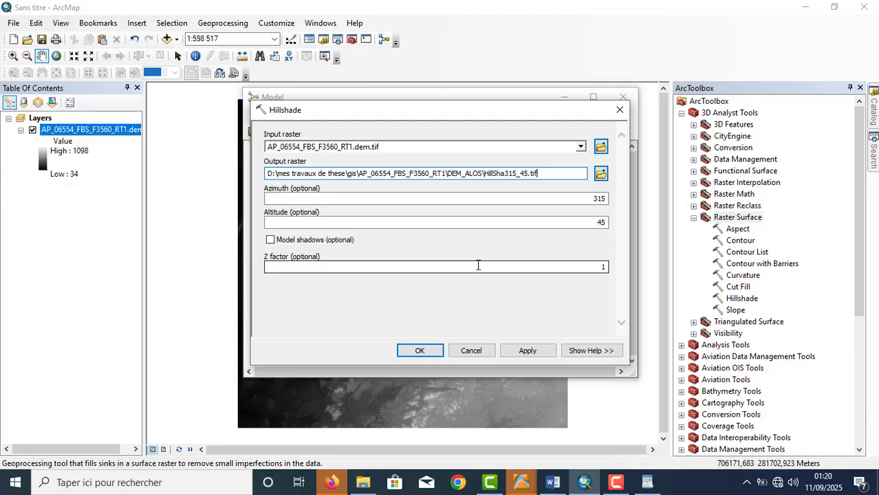
click(431, 351)
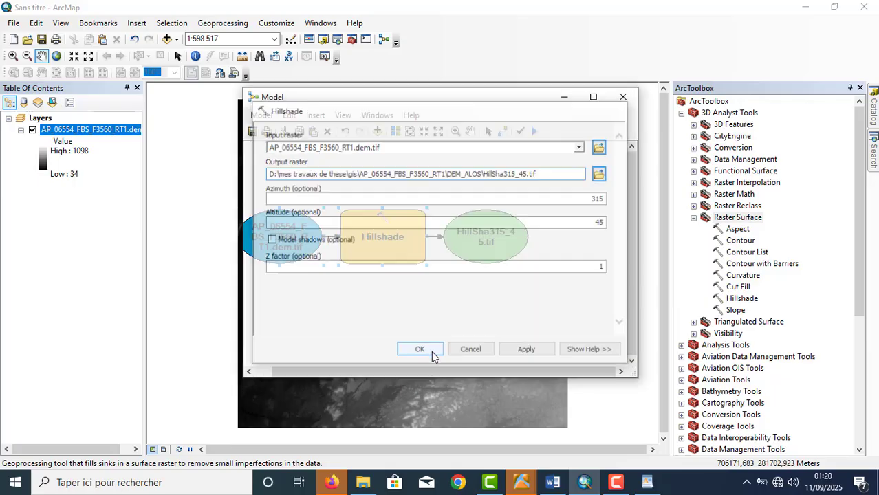
- Minimize the model and examine the DEM layer's source properties for its coordinate system and linear unit
click(567, 101)
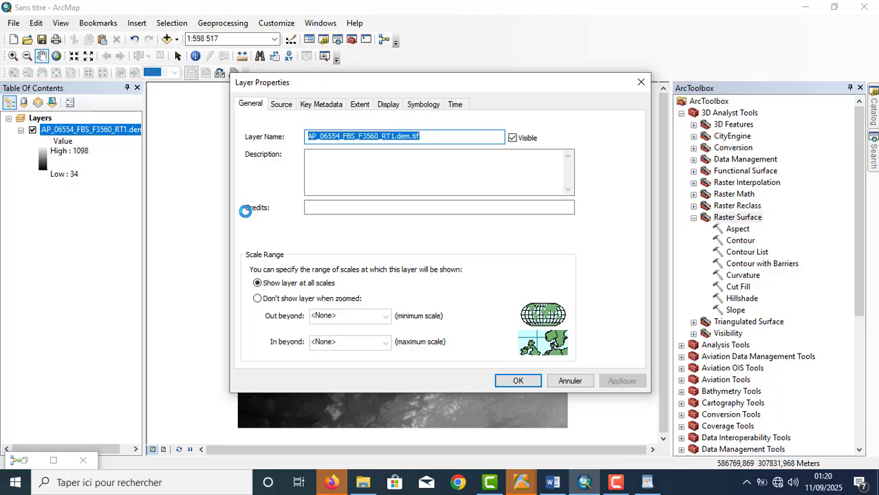
click(288, 105)
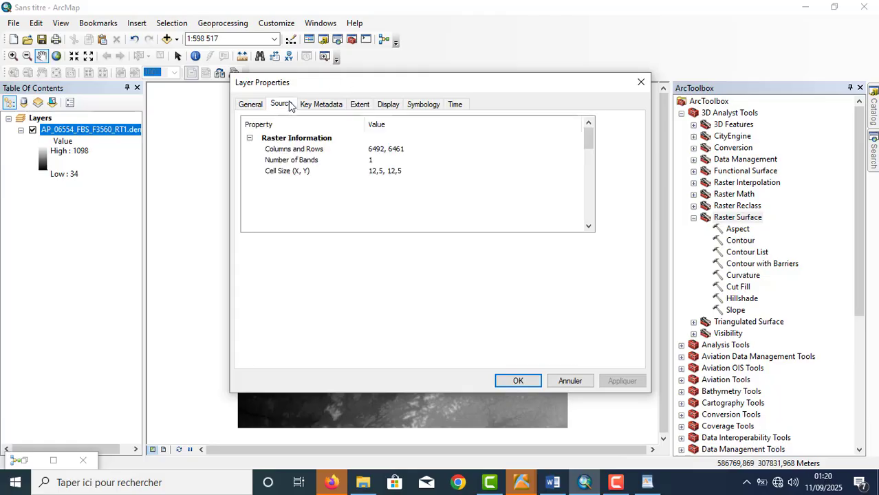
drag(589, 136, 589, 174)
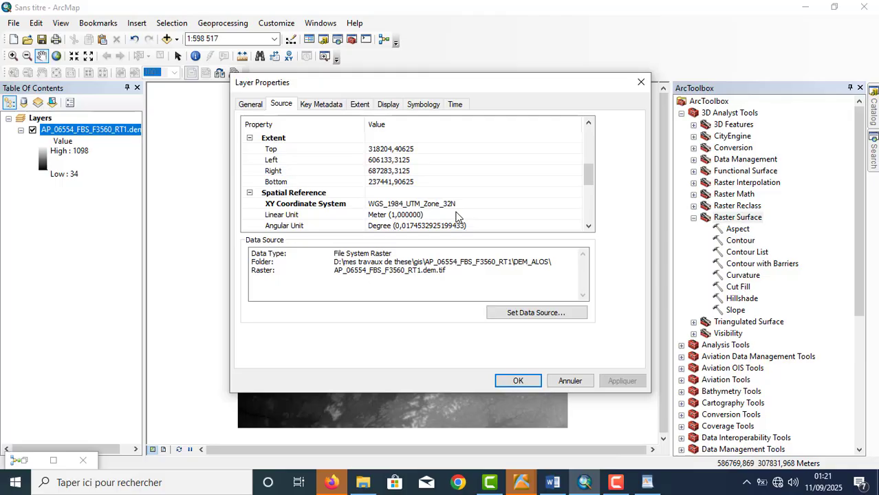
click(569, 381)
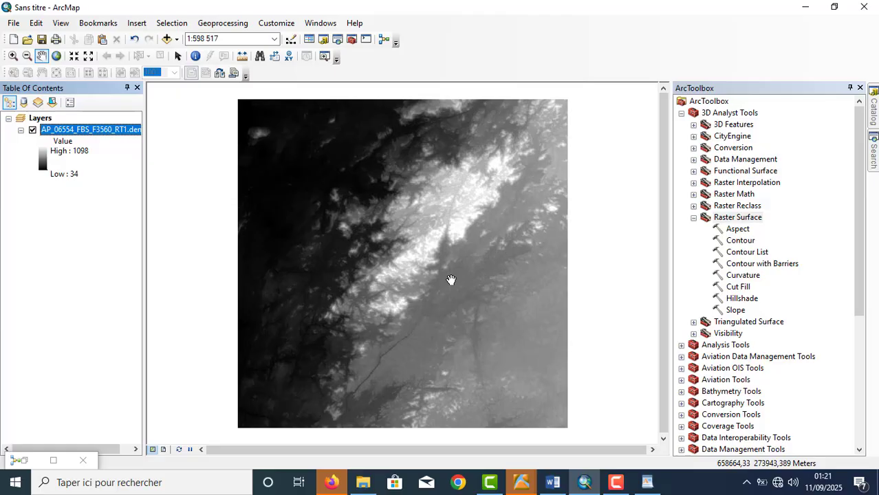
- Restore the model window and reopen the Hillshade tool's settings at the Z factor
click(26, 461)
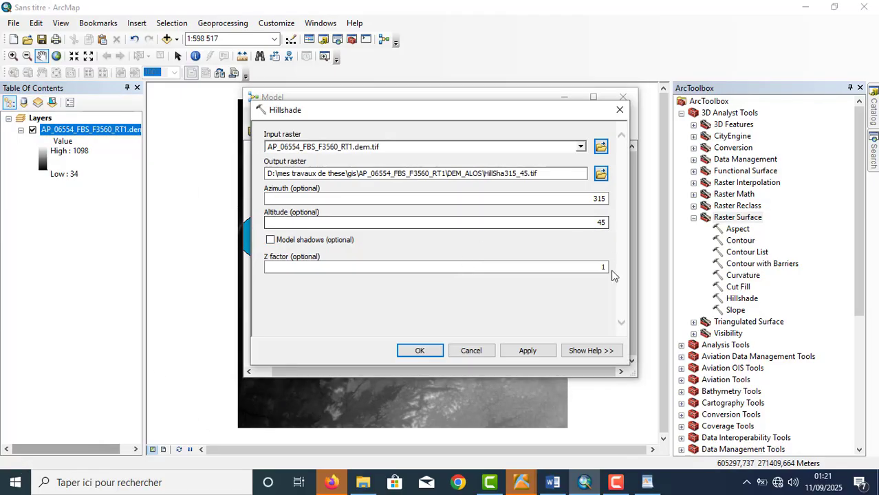
click(605, 268)
double_click(607, 269)
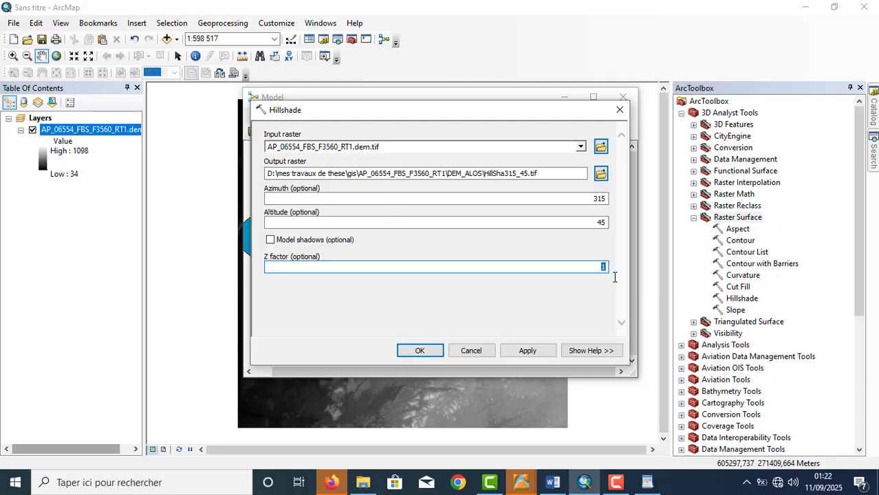
click(648, 482)
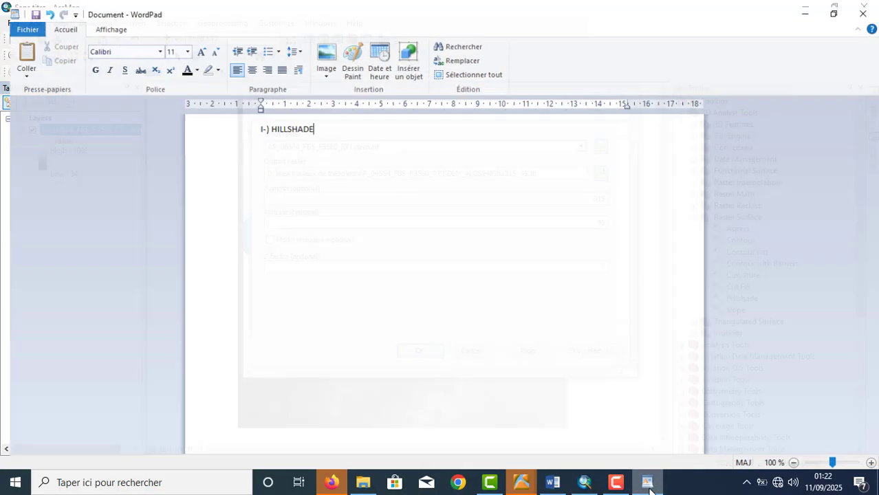
text(1)
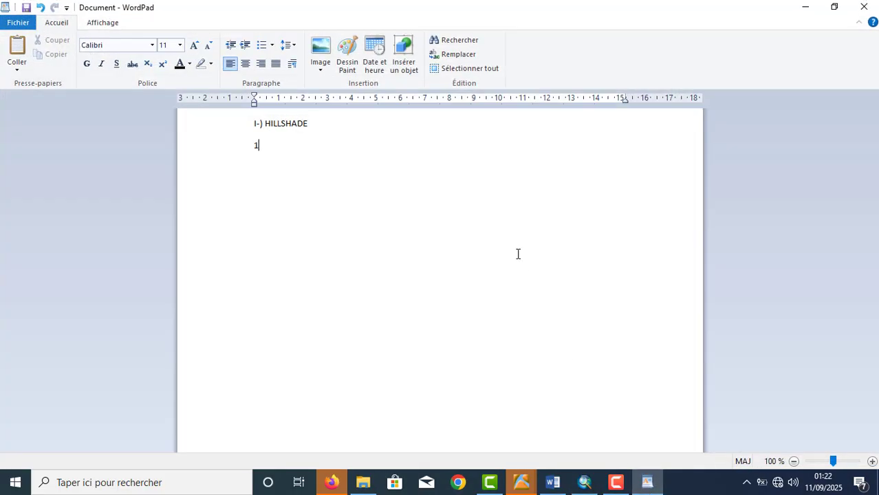
text(° +)
key(BackSpace)
text(= 111,1111111111111111)
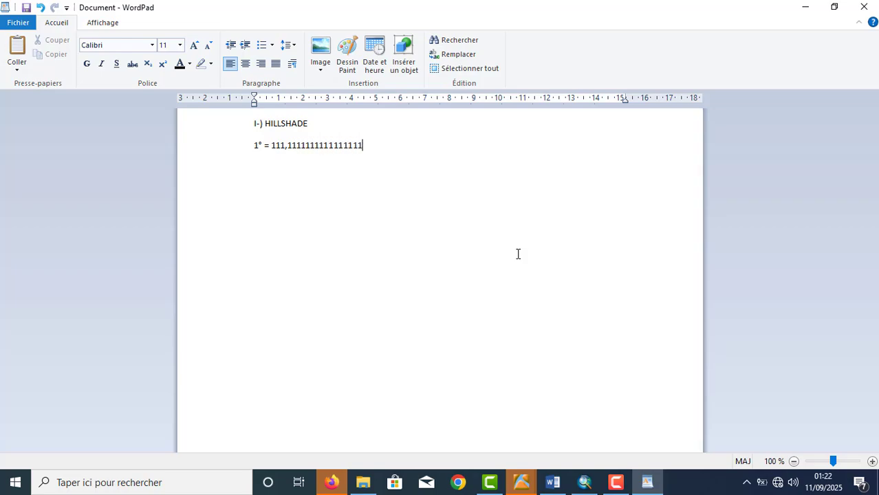
text(km)
key(Left)
key(Left)
- Return to ArcMap, turn on Add To Display for the HillSha315_45.tif output and run the model
click(808, 8)
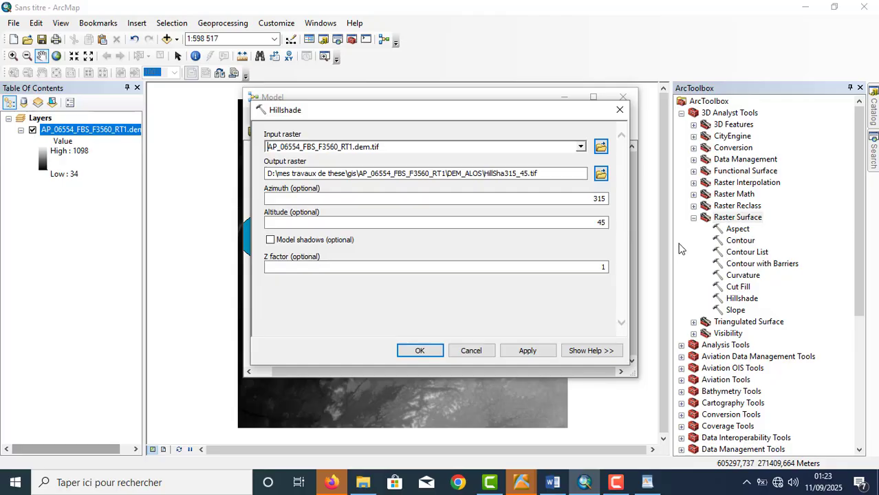
click(431, 352)
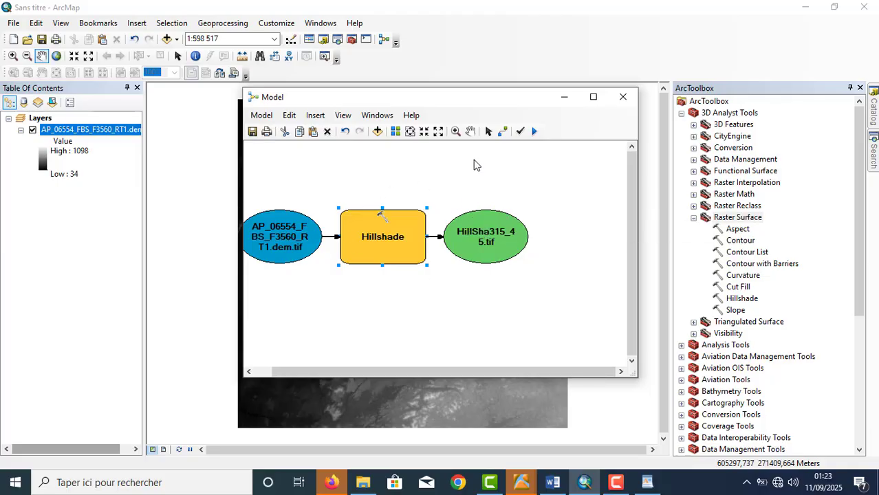
right_click(490, 232)
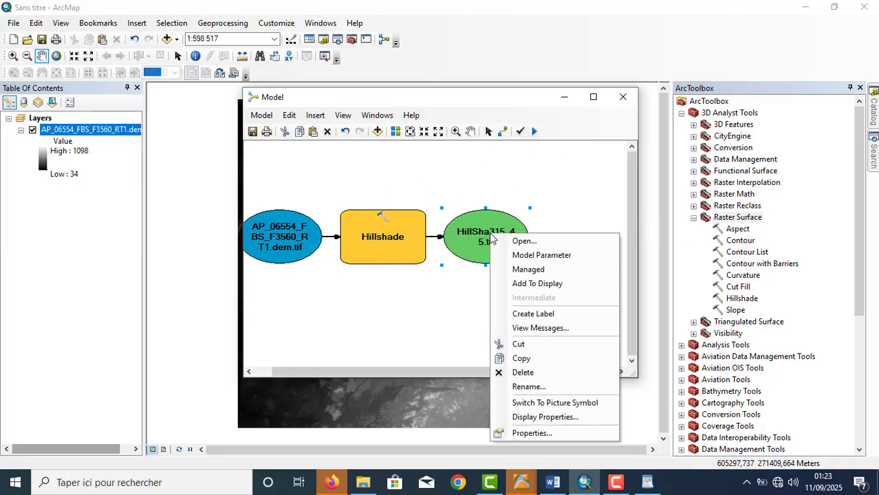
click(519, 284)
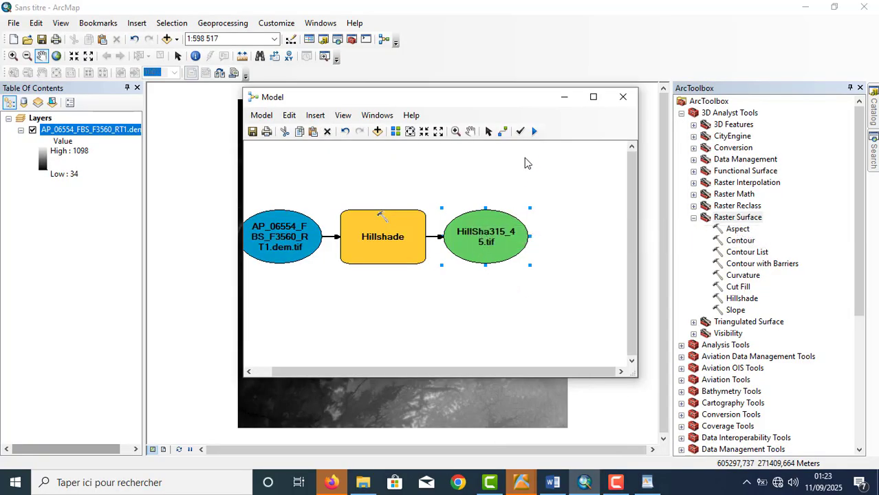
click(534, 131)
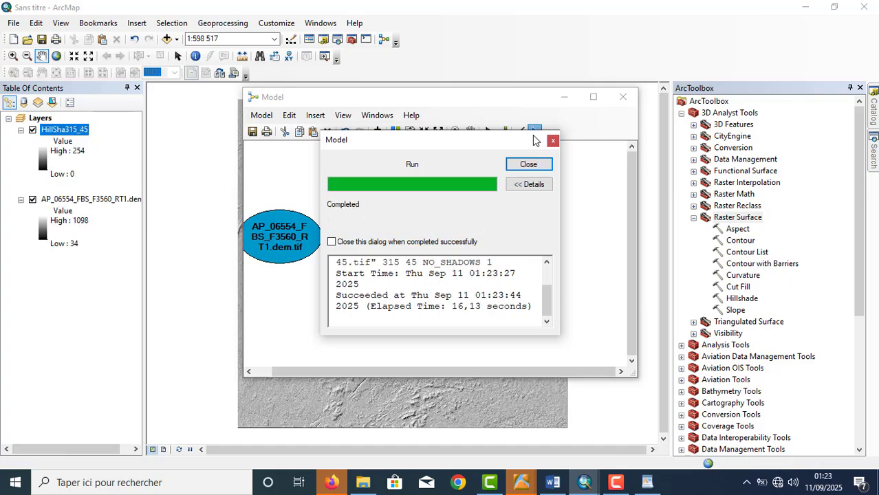
click(528, 165)
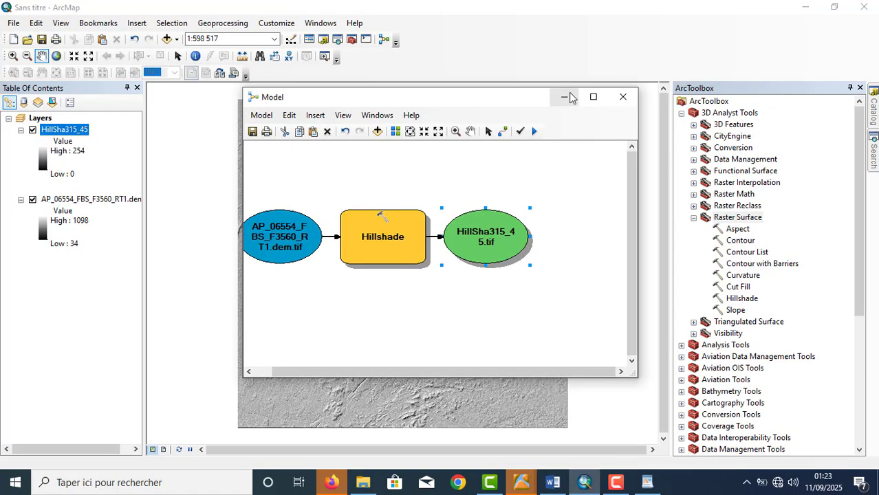
click(566, 97)
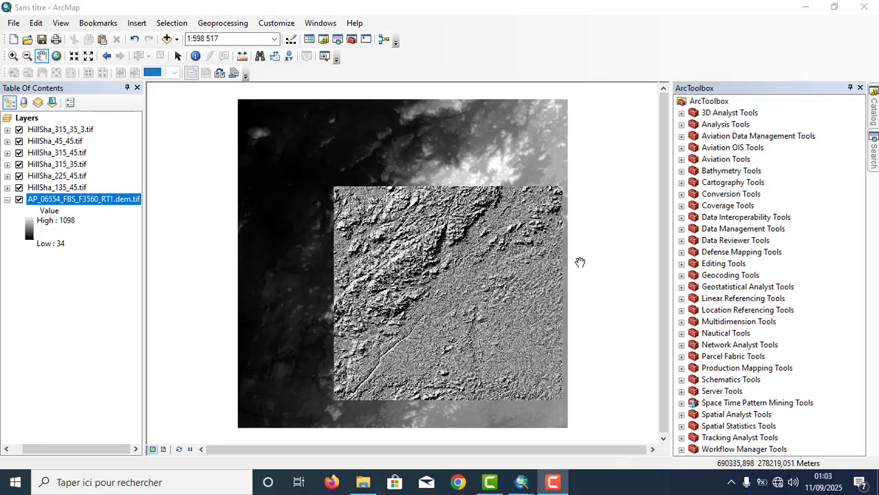
- Inspect the relief in the displayed hillshade layers over the mountainous and flat areas at a scale of 1:300 000
click(12, 57)
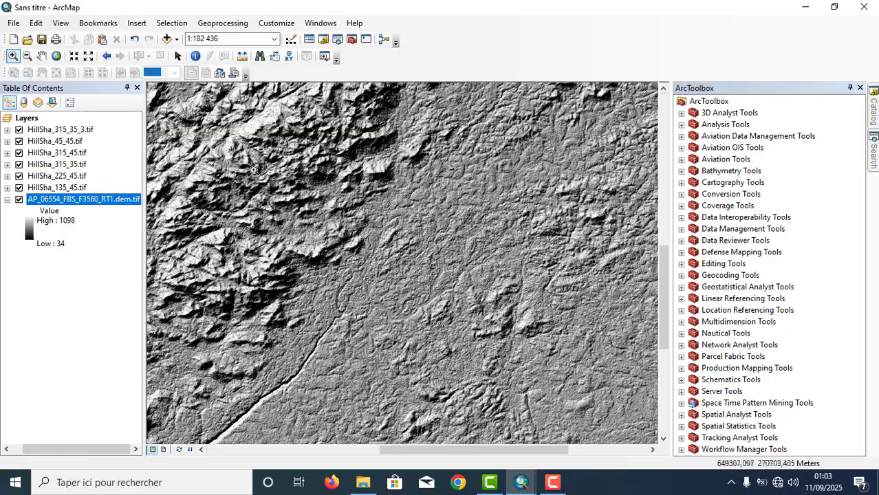
click(88, 57)
click(88, 57)
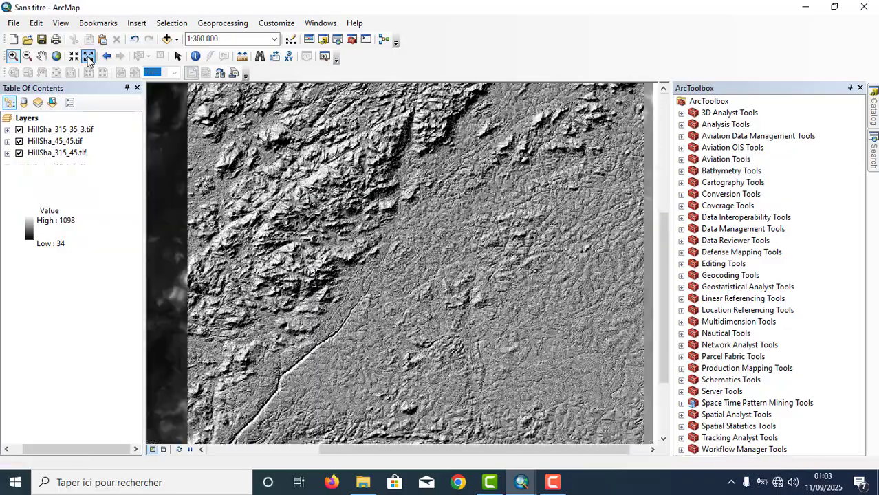
click(74, 58)
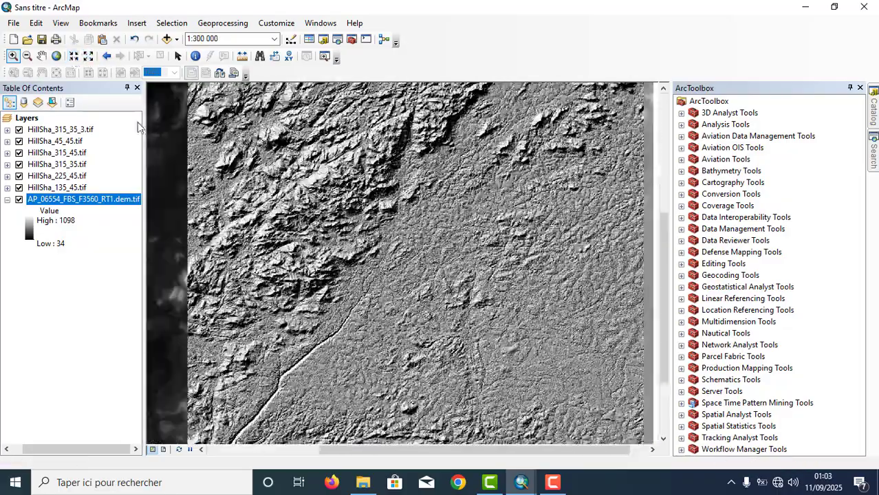
drag(219, 124, 369, 218)
drag(294, 178, 433, 258)
drag(502, 275, 172, 148)
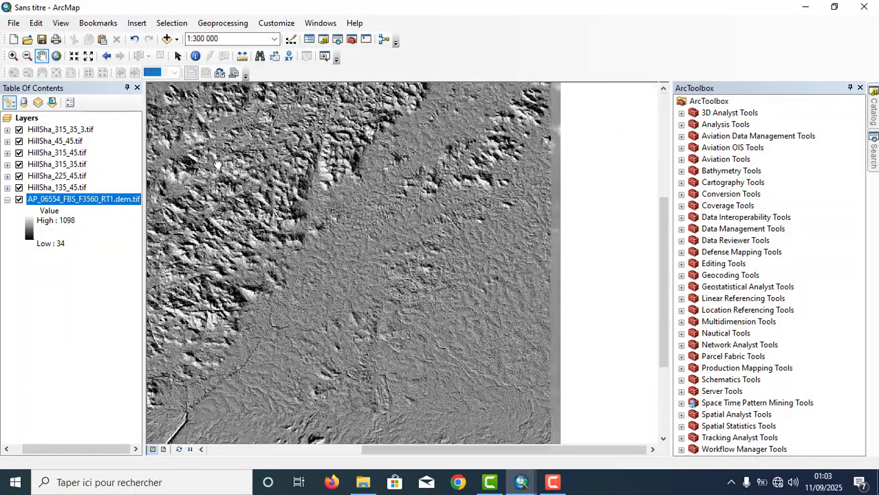
drag(296, 191, 360, 195)
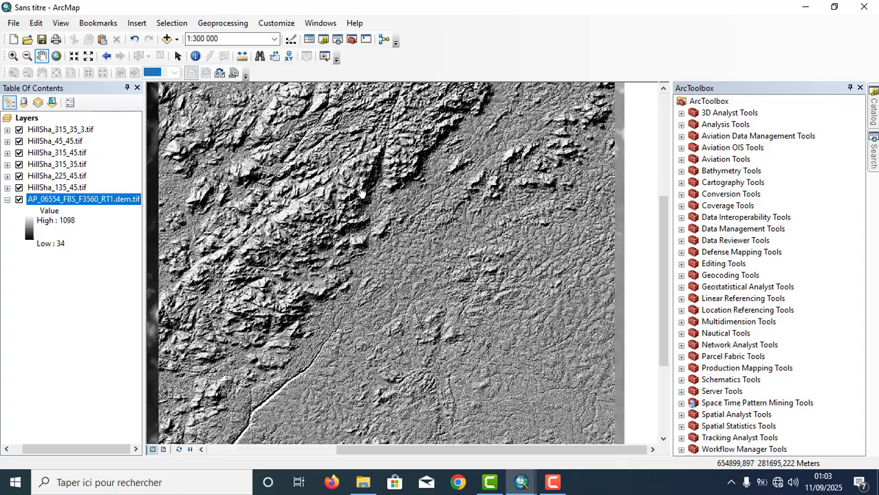
- Compare the hillshade coverage with the full DEM extent and frame the hillshaded area in the map view
mouse_move(362, 195)
mouse_down()
mouse_move(385, 196)
mouse_move(359, 189)
mouse_up()
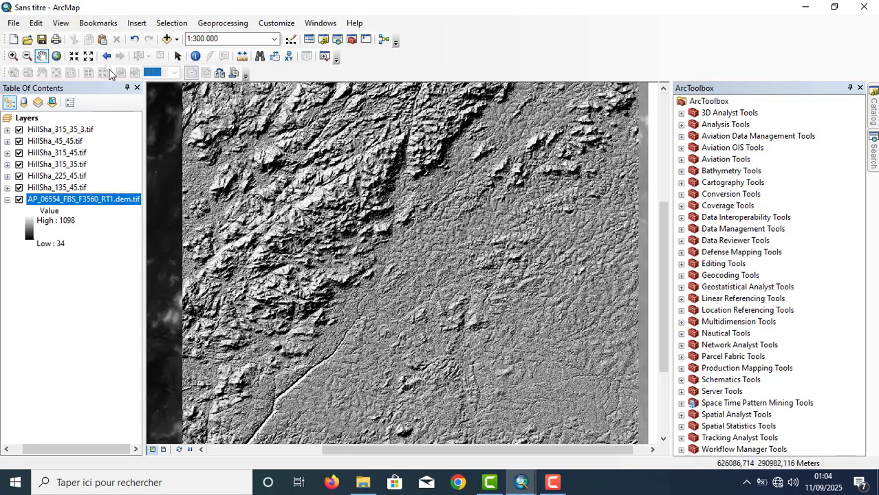
click(88, 56)
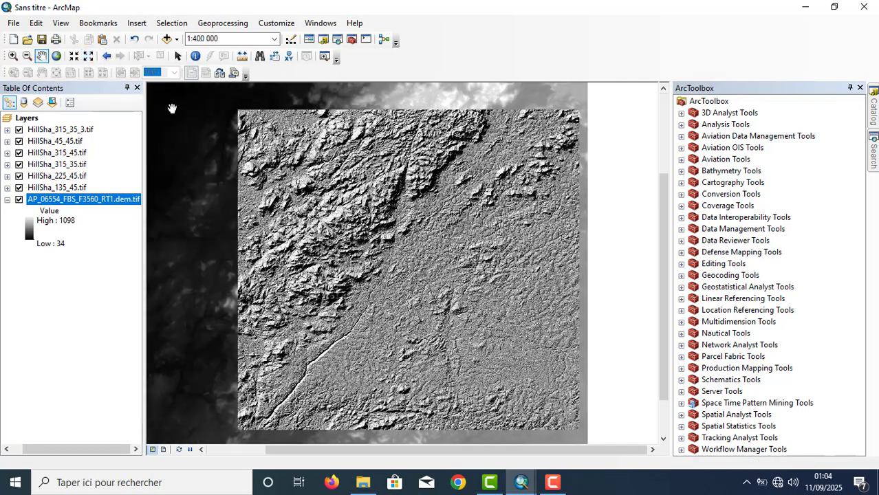
click(12, 56)
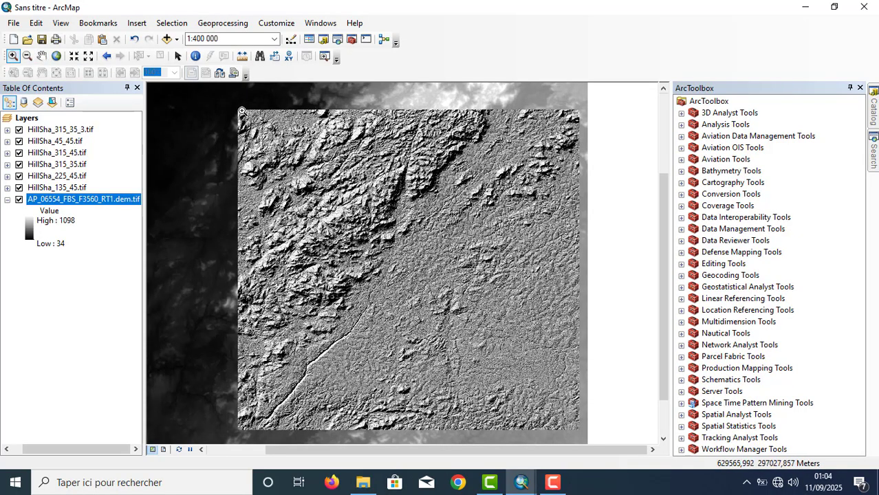
drag(236, 109, 581, 431)
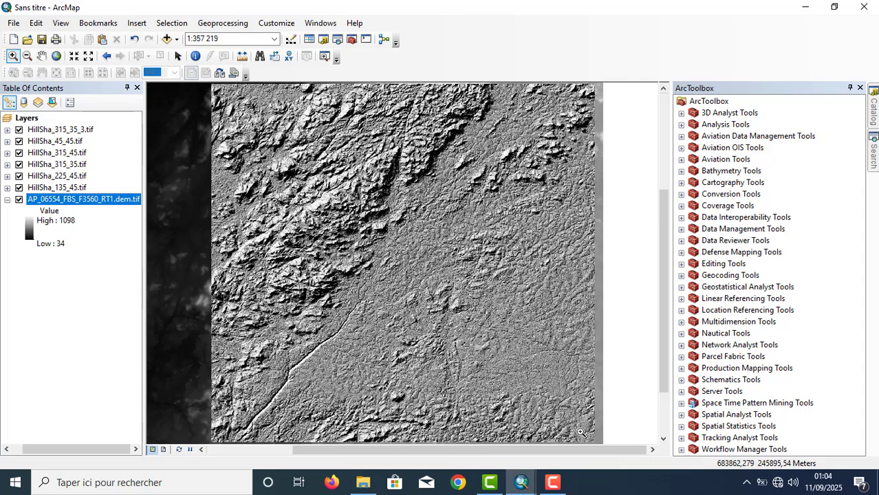
click(57, 57)
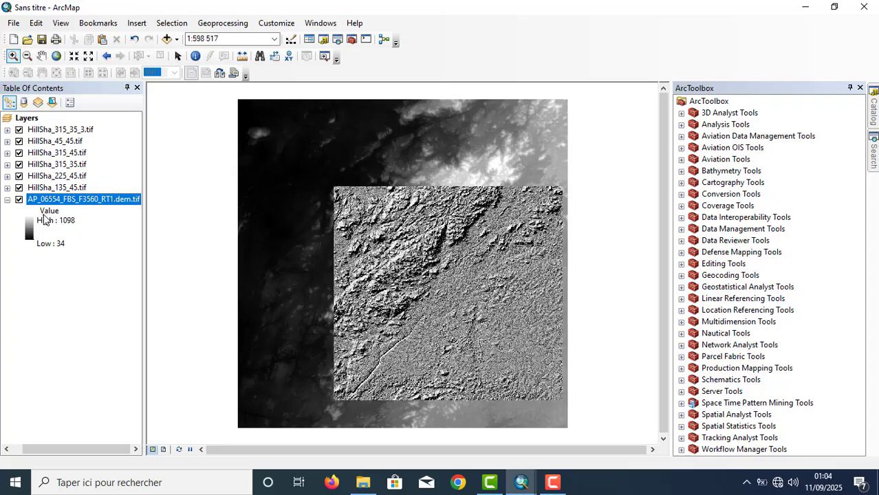
click(110, 56)
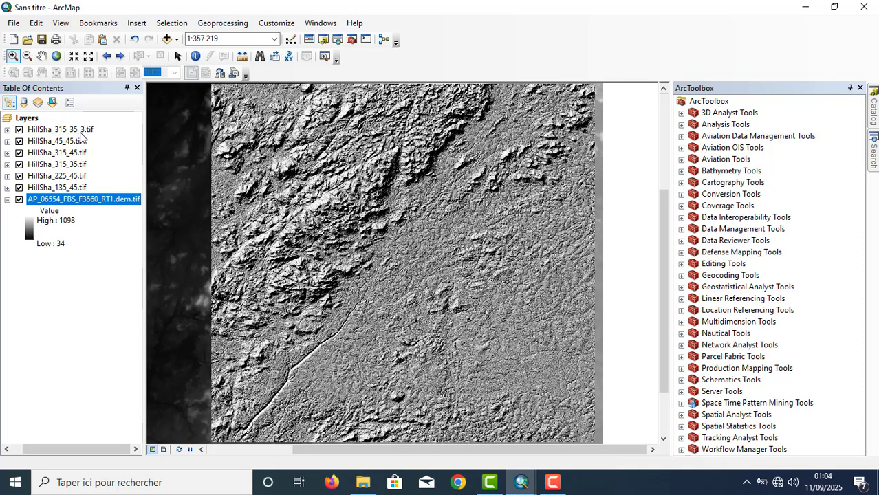
- Hide the HillSha_315_35_3, 45_45, 315_45 and 315_35 layers one by one to compare their relief shading
click(19, 130)
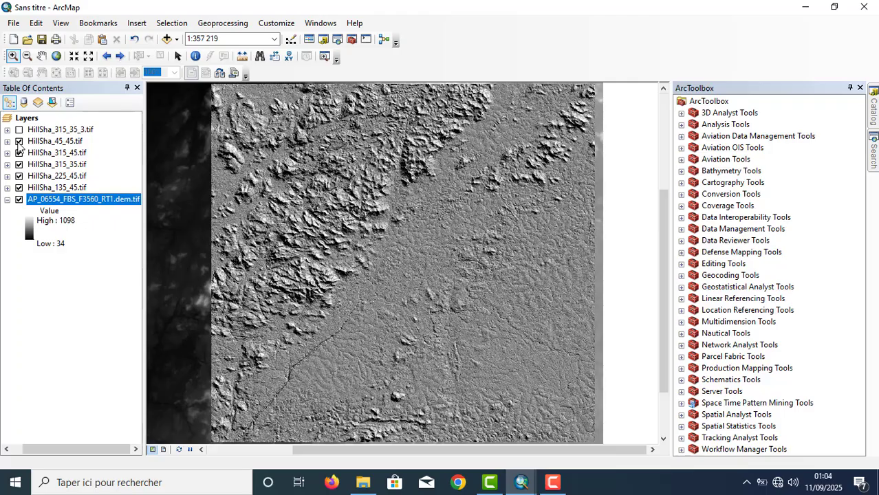
click(19, 130)
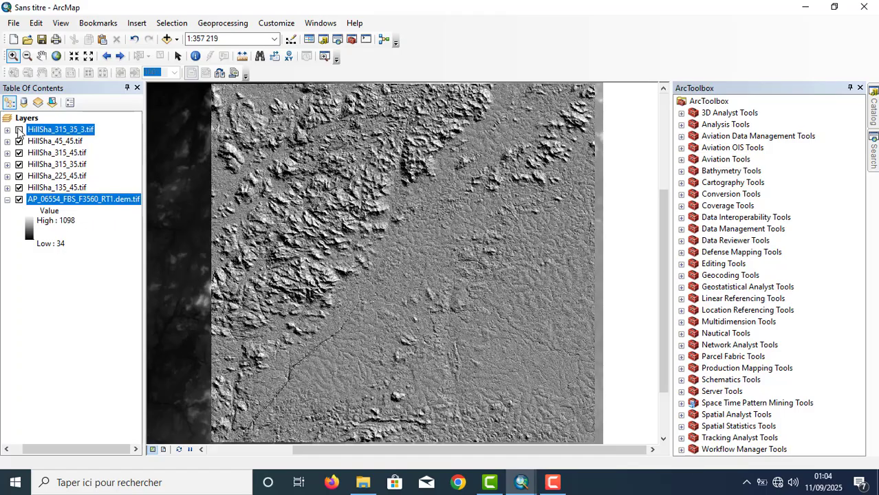
click(19, 130)
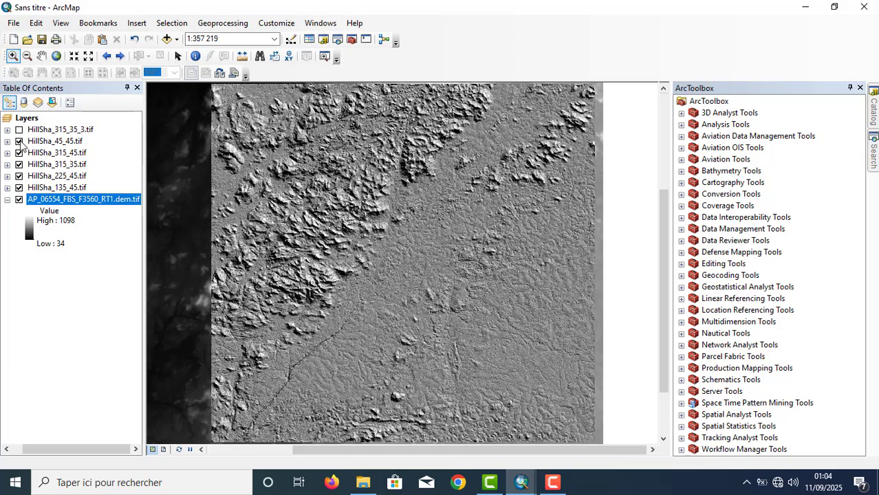
click(19, 141)
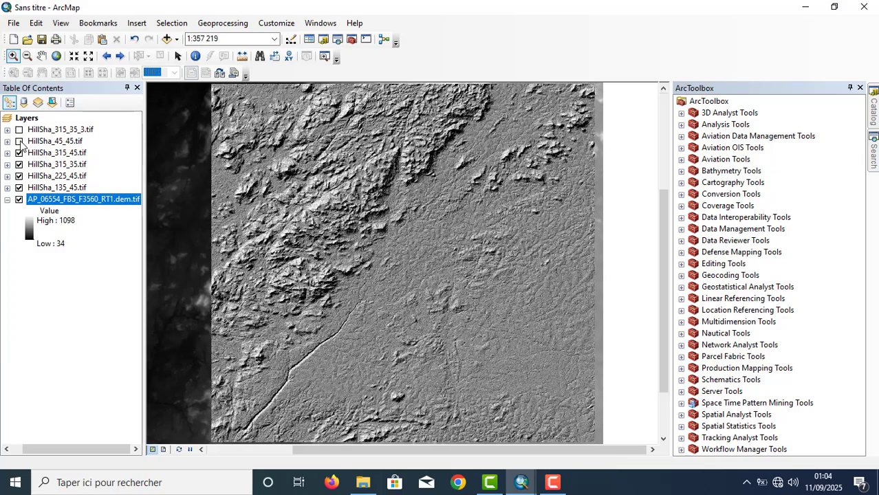
click(20, 152)
click(20, 164)
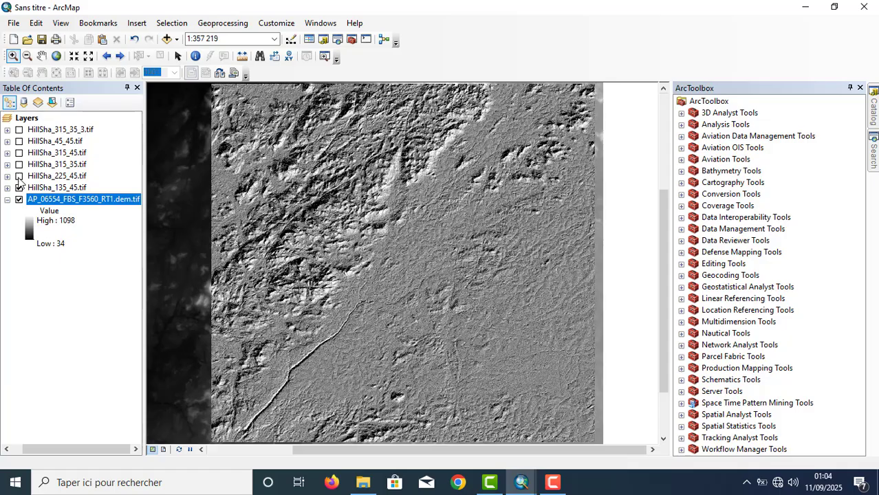
- Turn the hillshade layers from HillSha_225_45.tif up to HillSha_315_35_3.tif back on one by one, comparing their relief
click(19, 176)
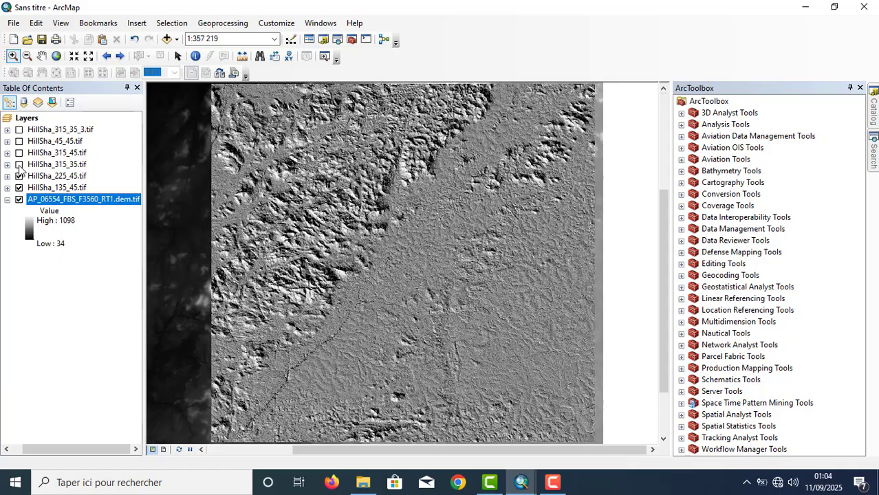
click(19, 164)
click(21, 154)
click(20, 153)
click(19, 141)
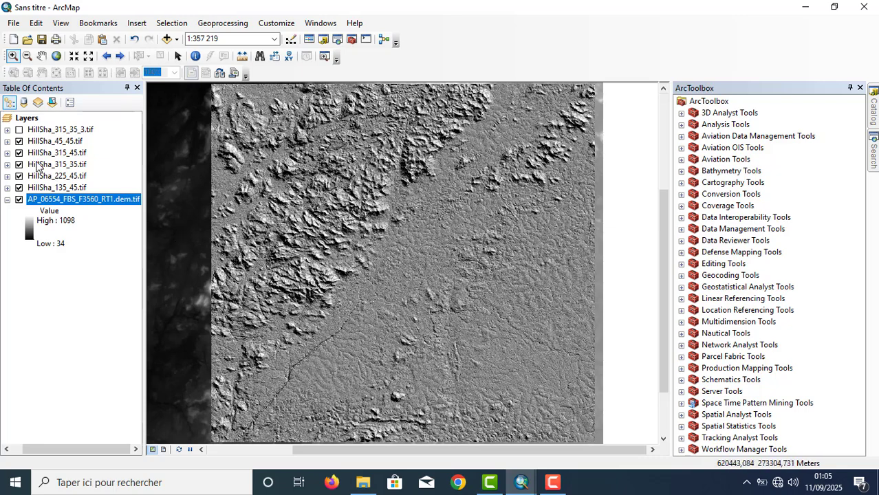
click(19, 130)
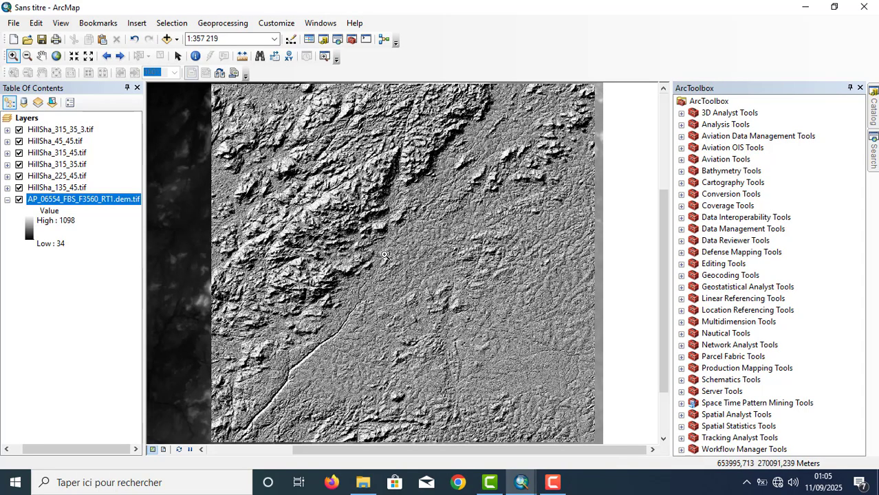
- Hide the hillshade layers above HillSha_135_45.tif once more to compare how each illumination direction reveals the structures
click(19, 130)
click(20, 141)
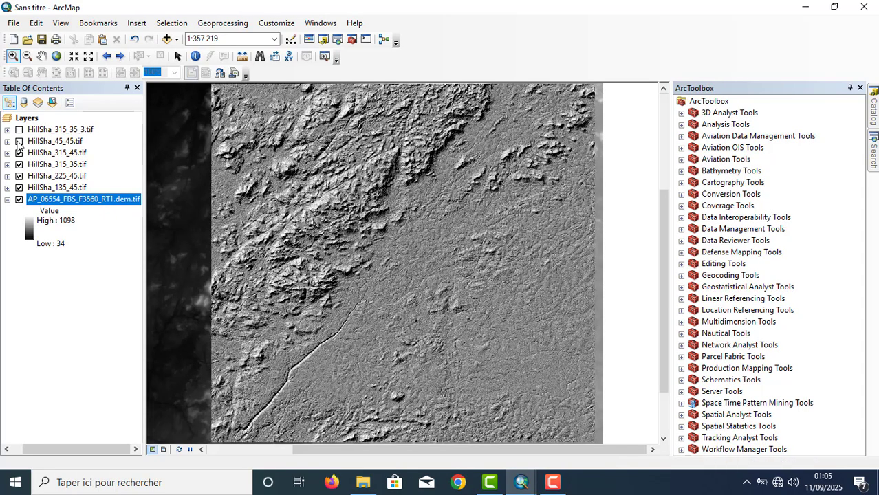
click(19, 153)
click(19, 165)
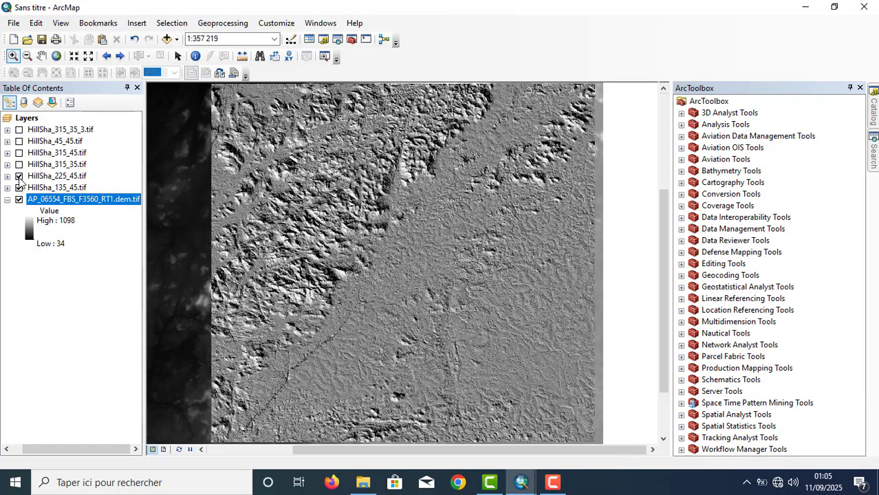
click(19, 176)
click(19, 188)
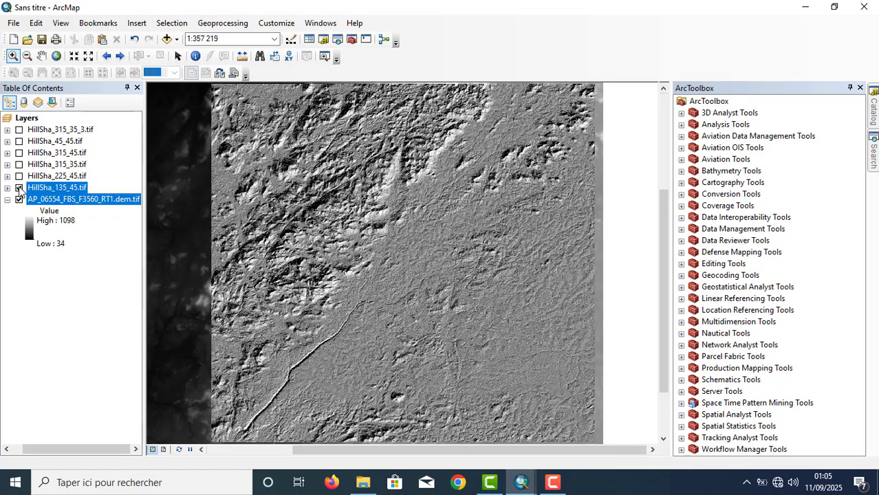
click(20, 130)
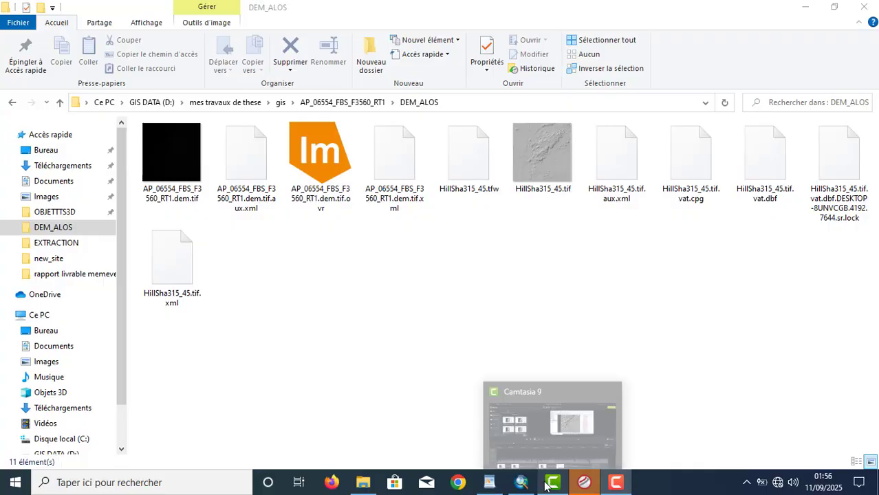
- Launch Geomatica Focus, copy the DEM_ALOS folder path from File Explorer and return to the Focus window
click(588, 492)
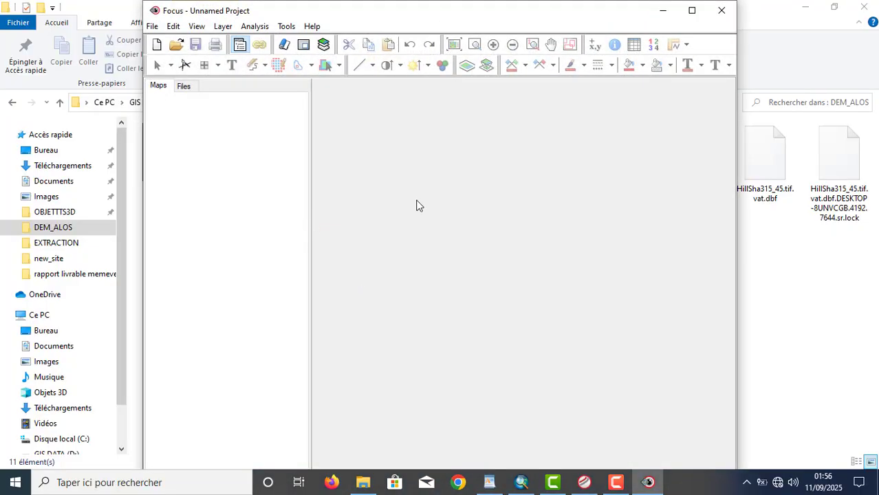
click(797, 287)
click(592, 108)
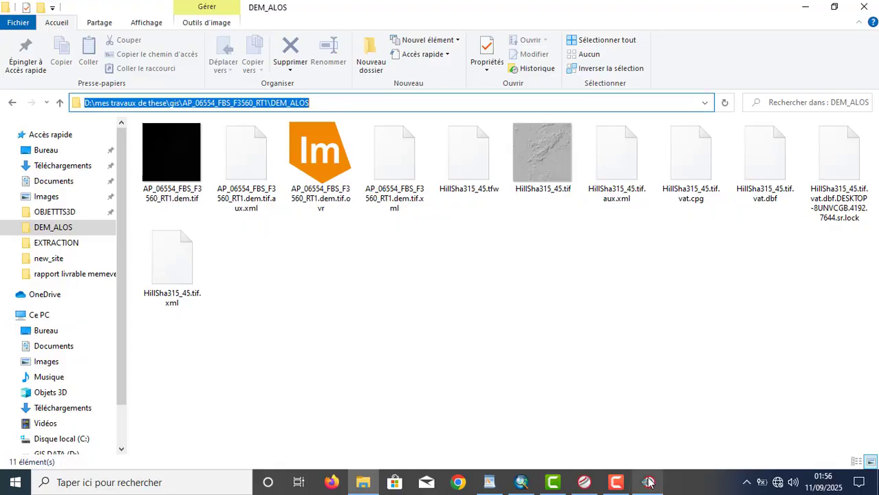
click(618, 483)
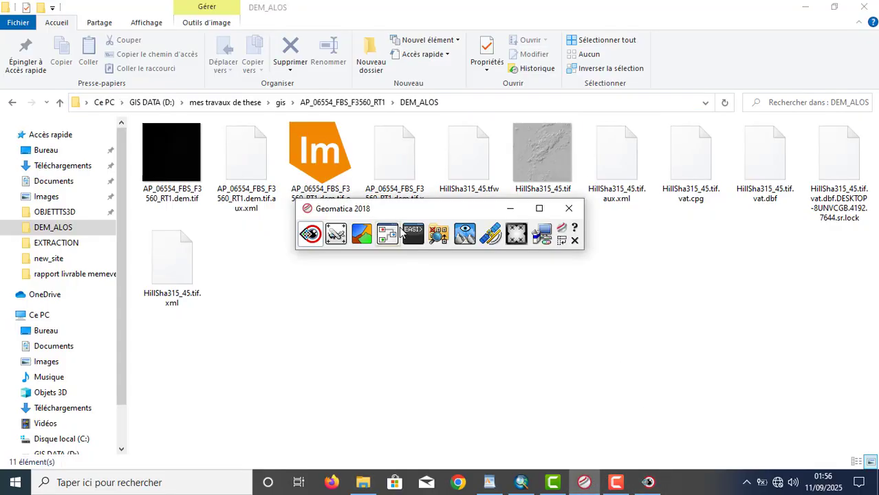
click(649, 482)
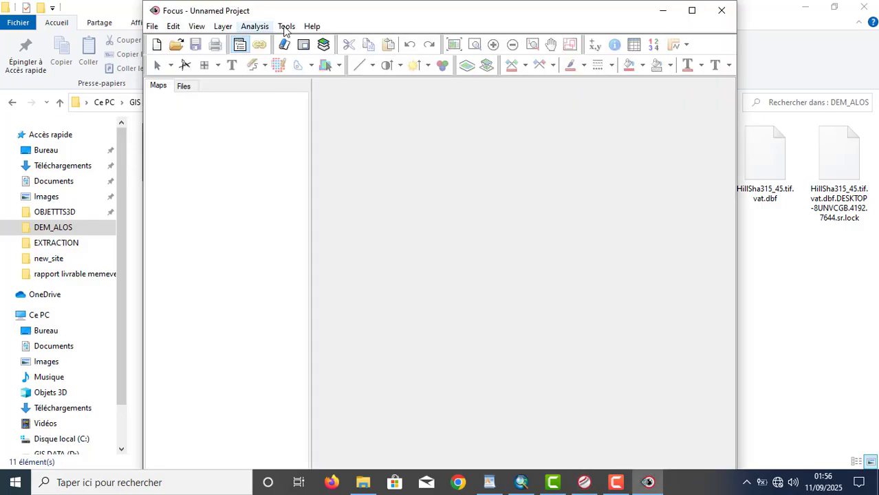
- Search the Algorithm Librarian for "line" and open the LINE : Lineament Extraction module
click(287, 27)
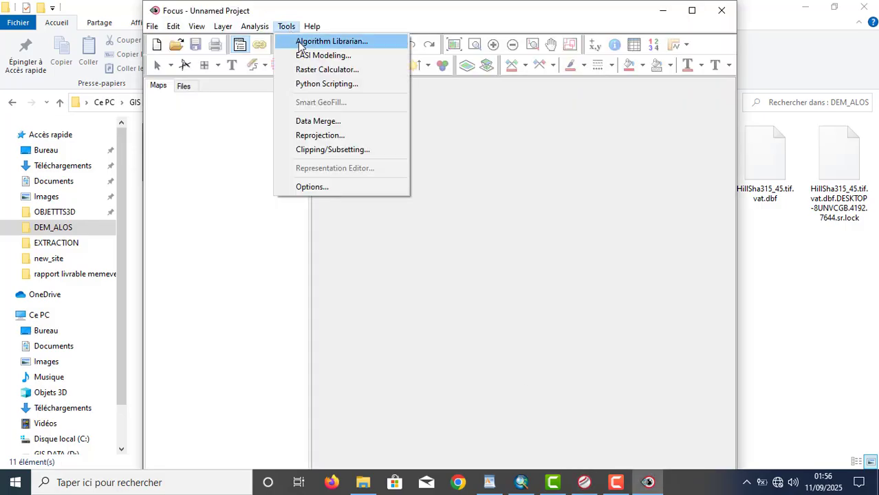
click(306, 43)
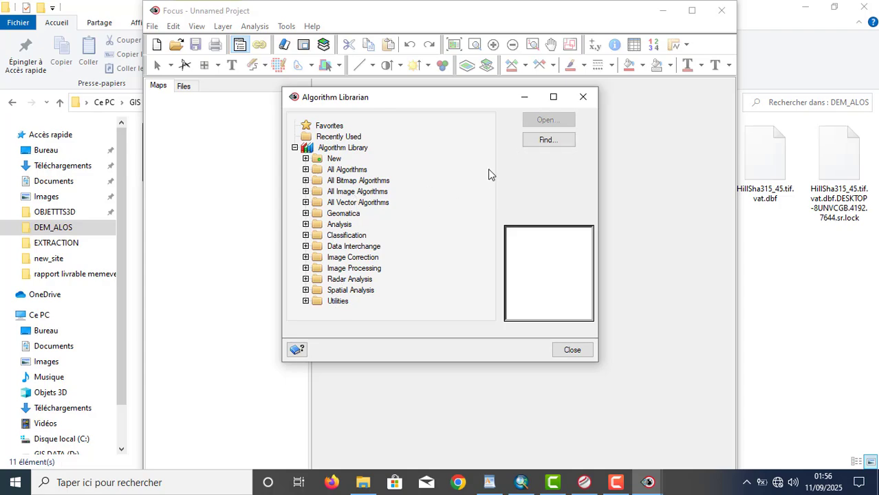
click(547, 140)
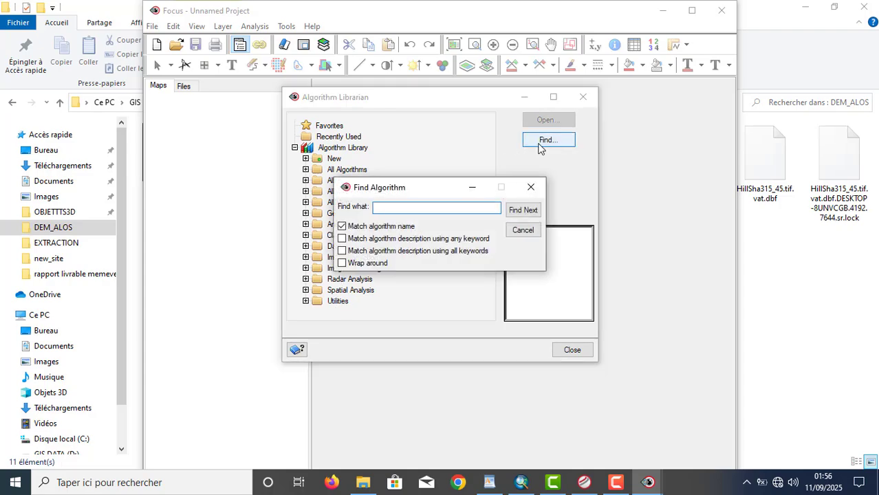
text(line)
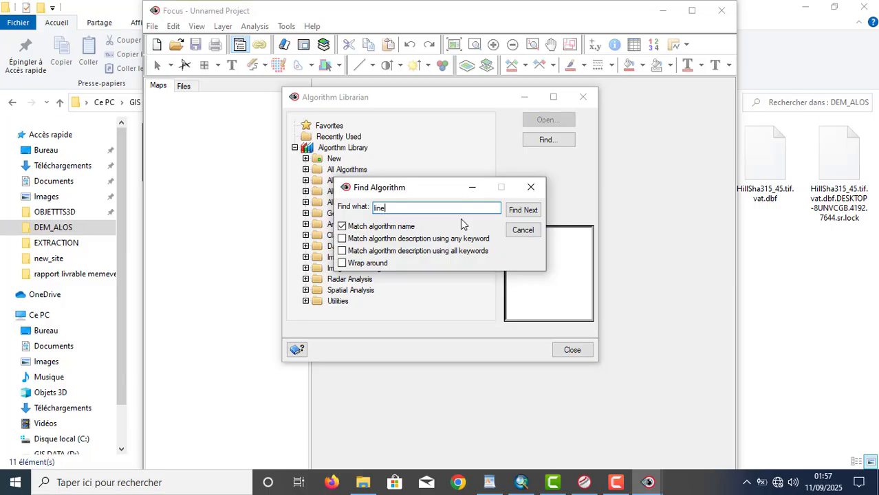
click(521, 210)
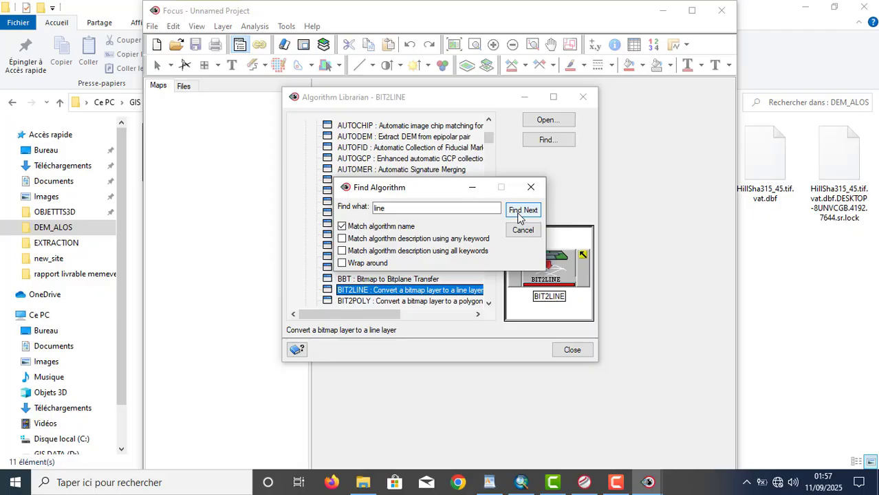
click(519, 213)
click(520, 213)
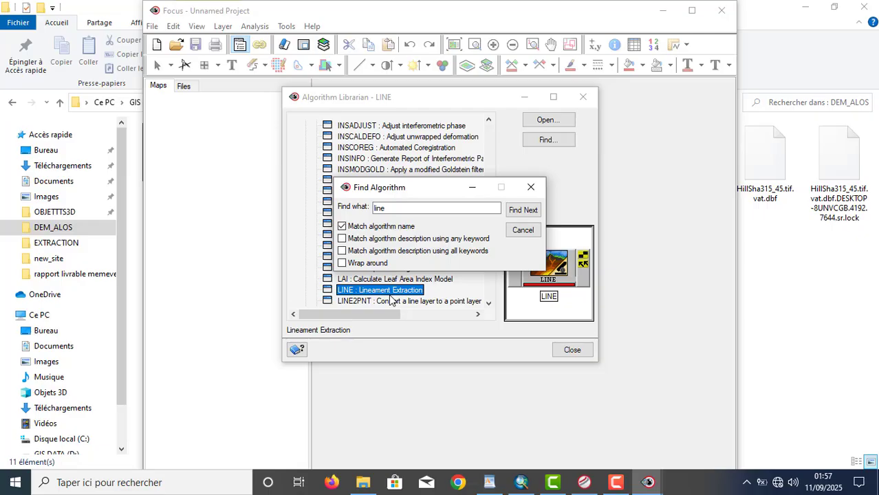
click(522, 231)
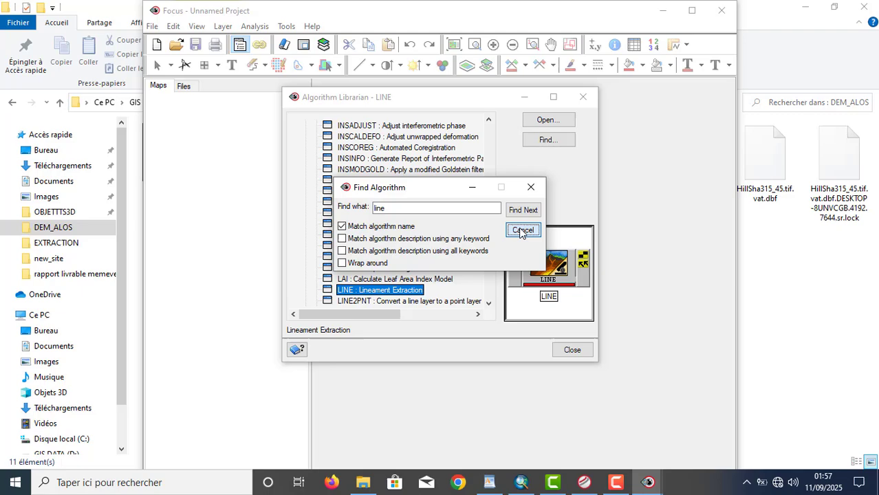
double_click(365, 291)
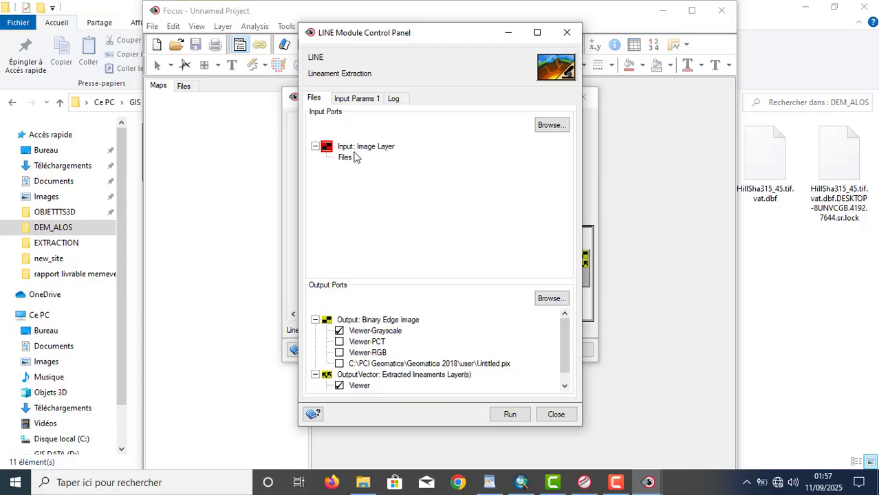
- Load HillSha315_45.tif from the DEM_ALOS folder as the module's input image and open its input parameters
click(551, 127)
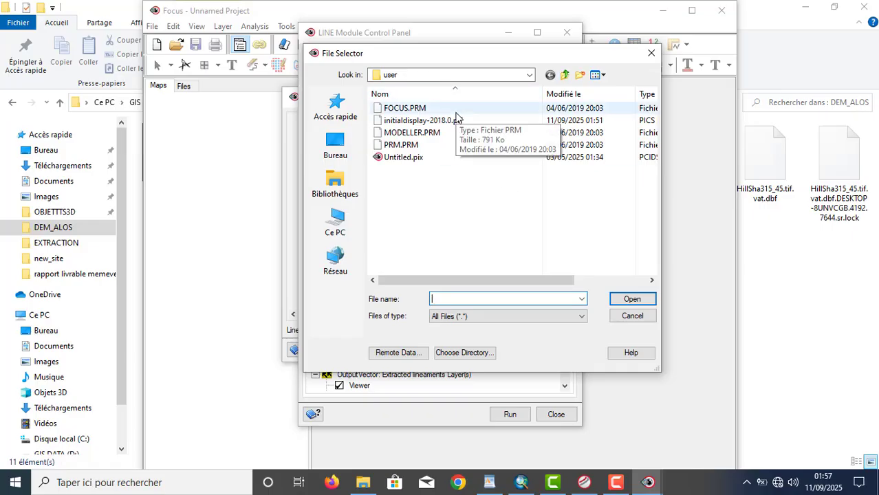
key(ctrl+v)
key(Return)
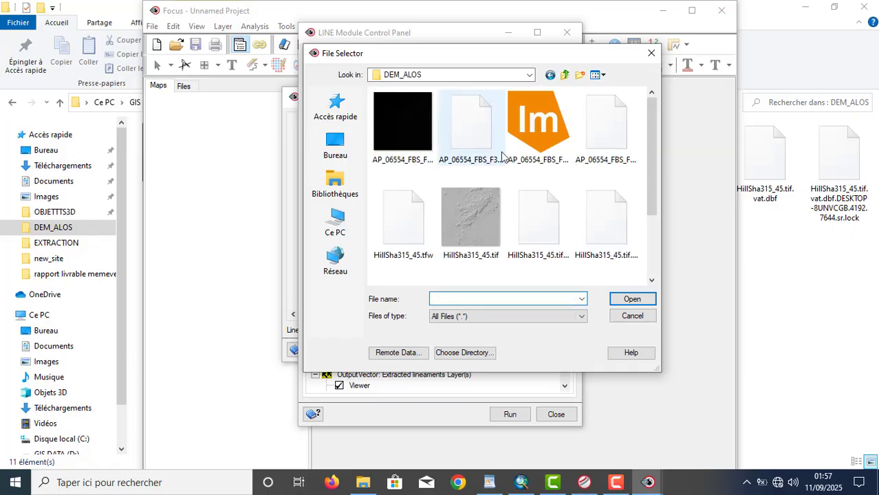
click(467, 221)
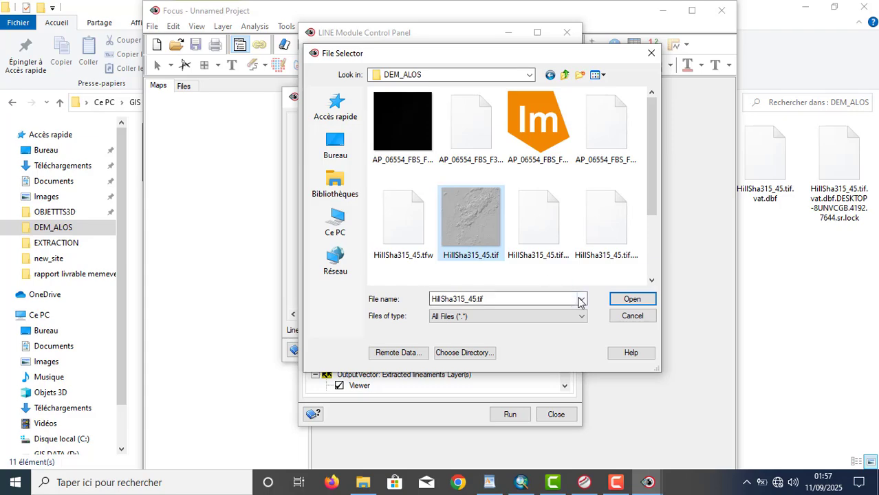
click(623, 299)
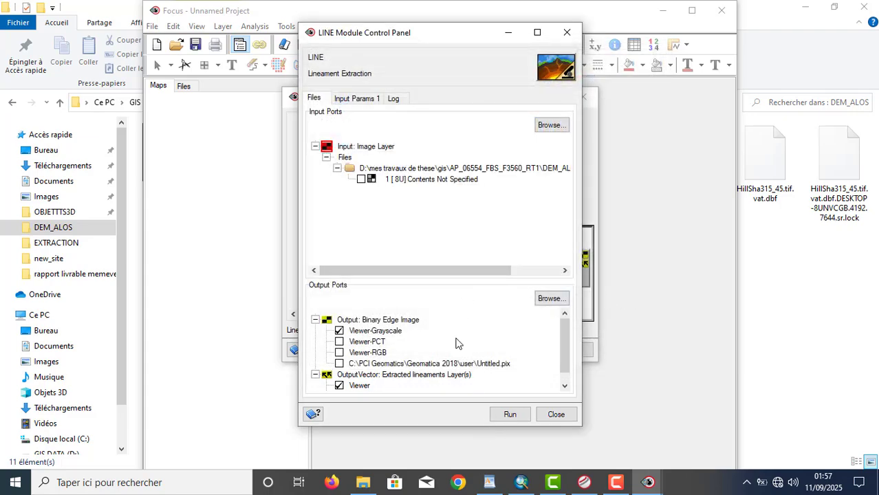
click(354, 100)
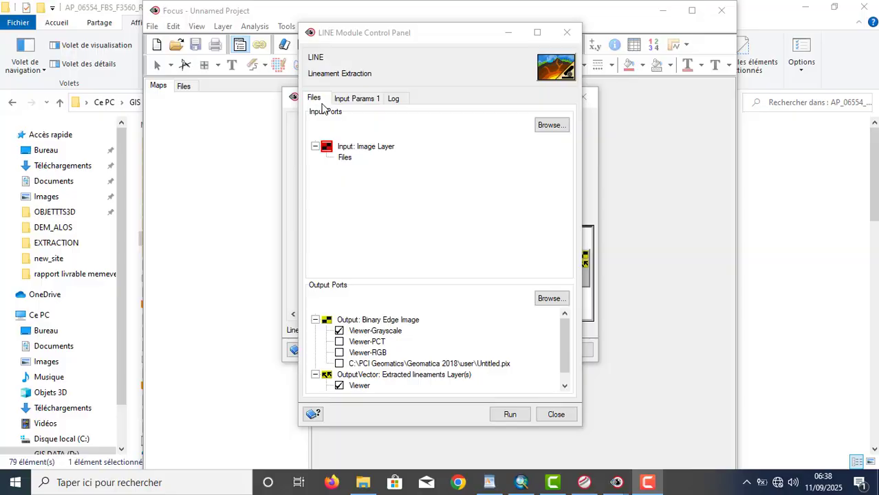
- Load HillSha_315_35_3.tif from the hillsh_315_35_3 folder as the LINE module's input image and select its channel 1
click(556, 126)
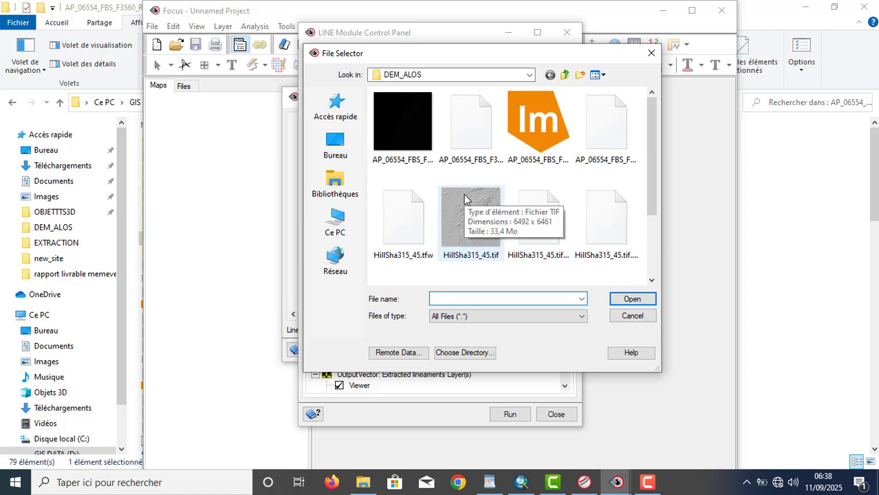
key(ctrl+v)
key(Return)
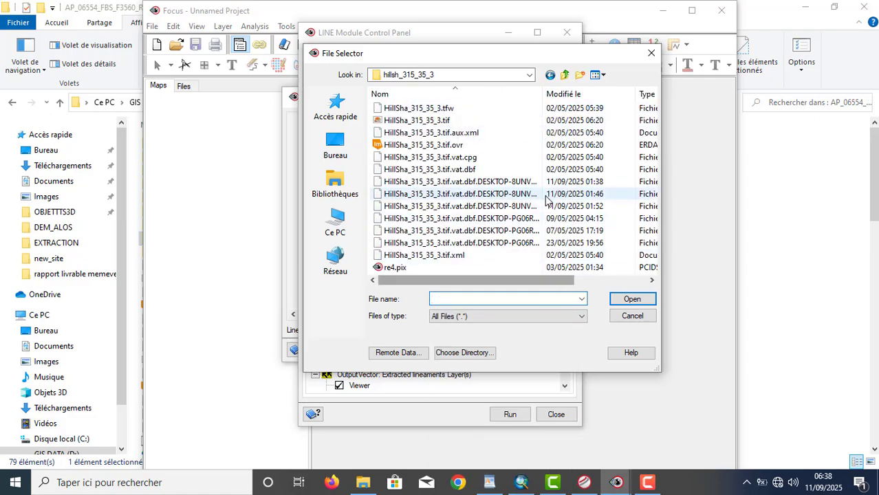
click(563, 76)
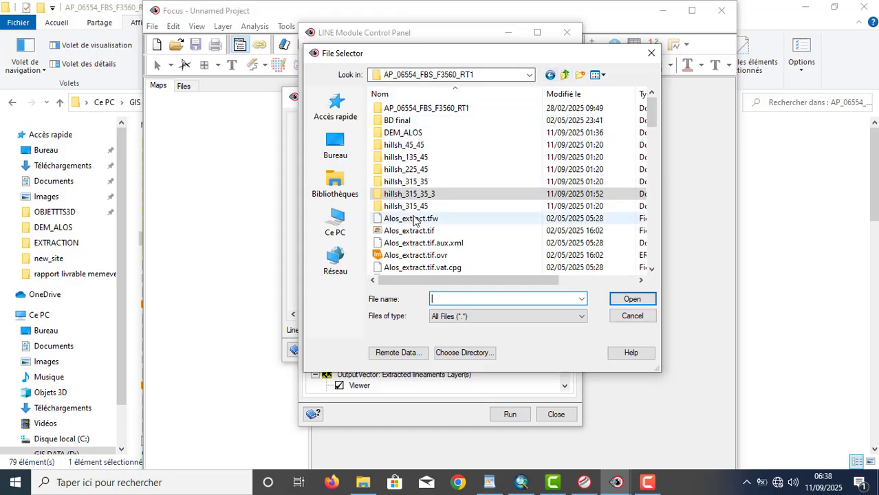
double_click(425, 195)
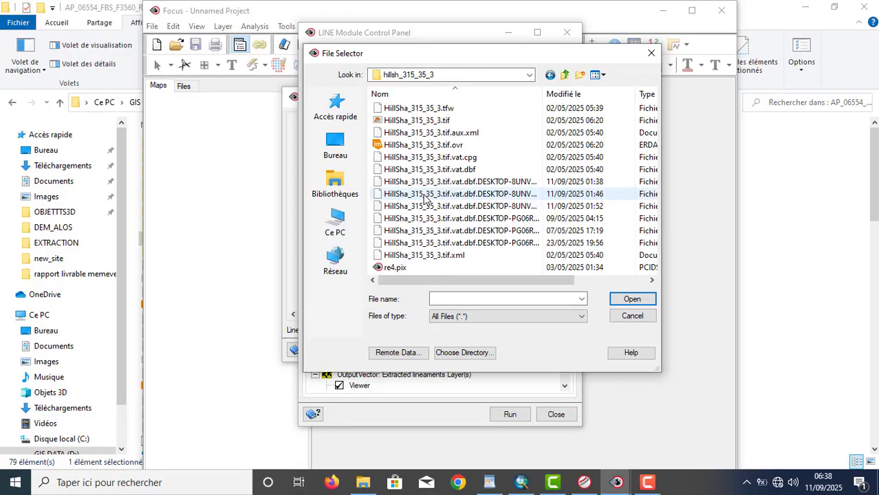
click(414, 121)
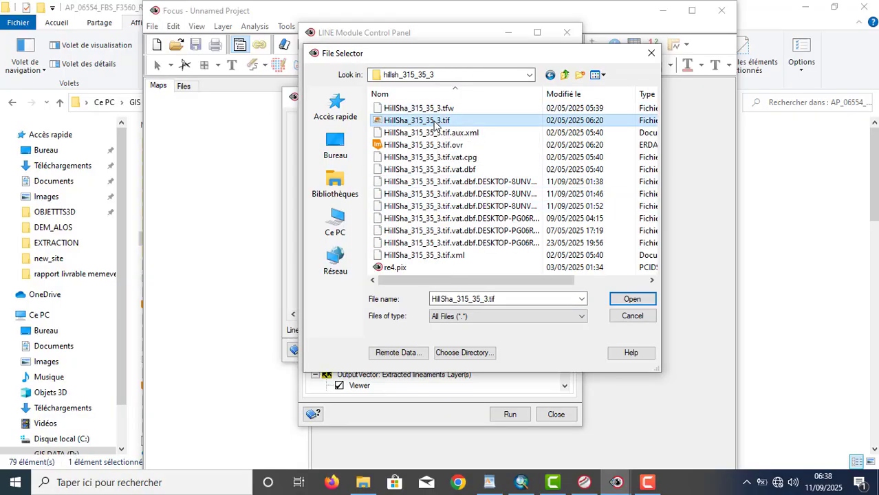
click(628, 300)
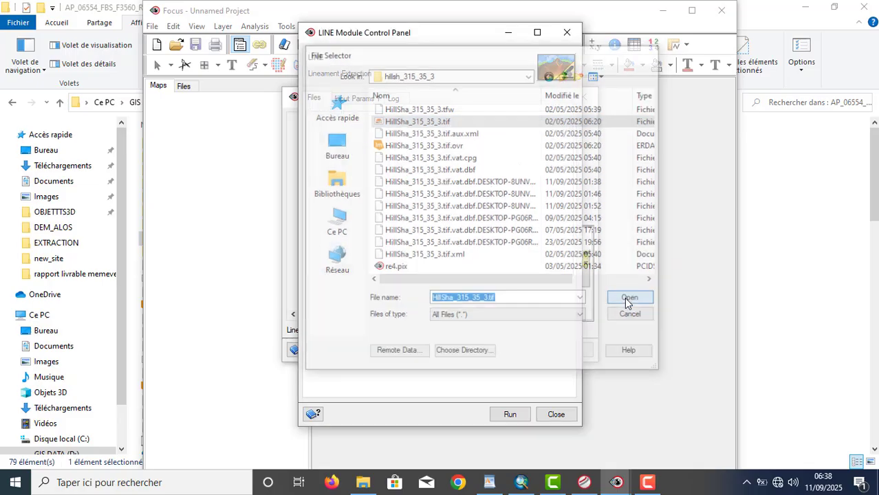
click(361, 180)
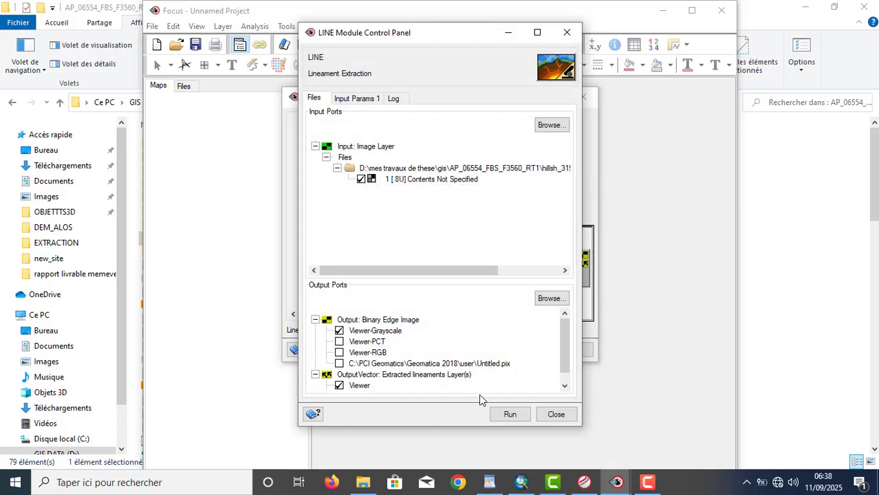
- Run the lineament extraction, then close the LINE module and the Algorithm Librarian
click(509, 415)
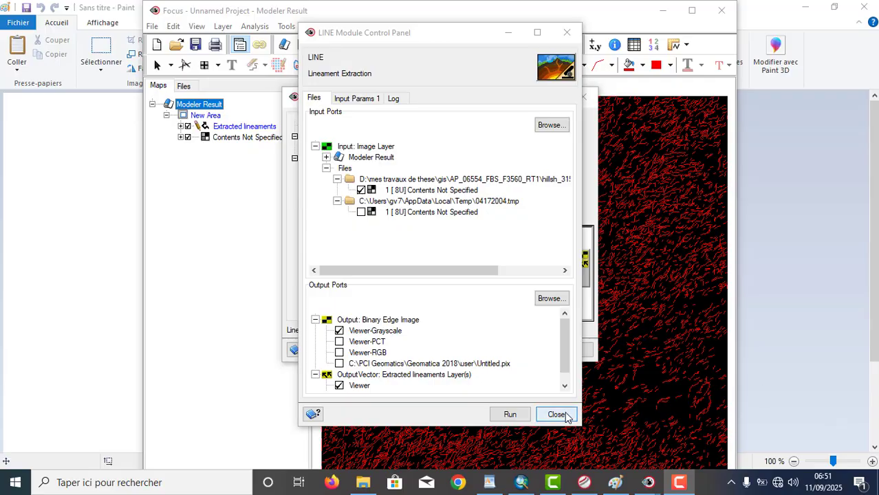
click(564, 415)
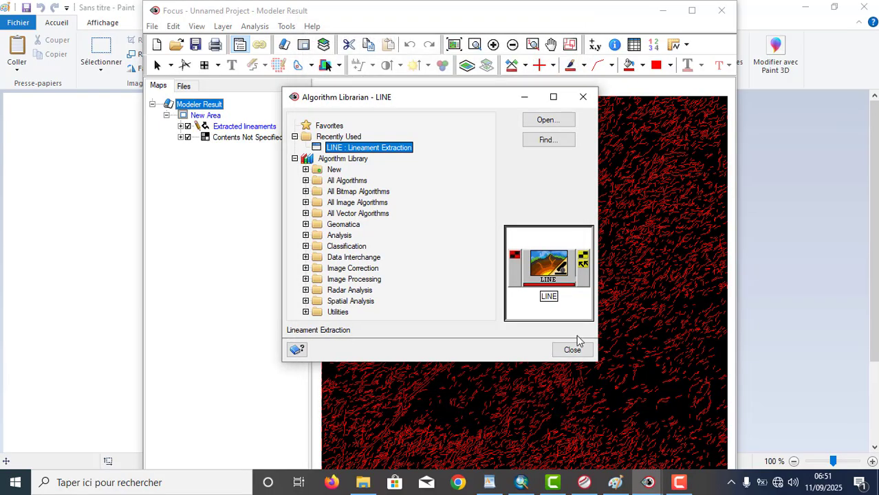
click(574, 350)
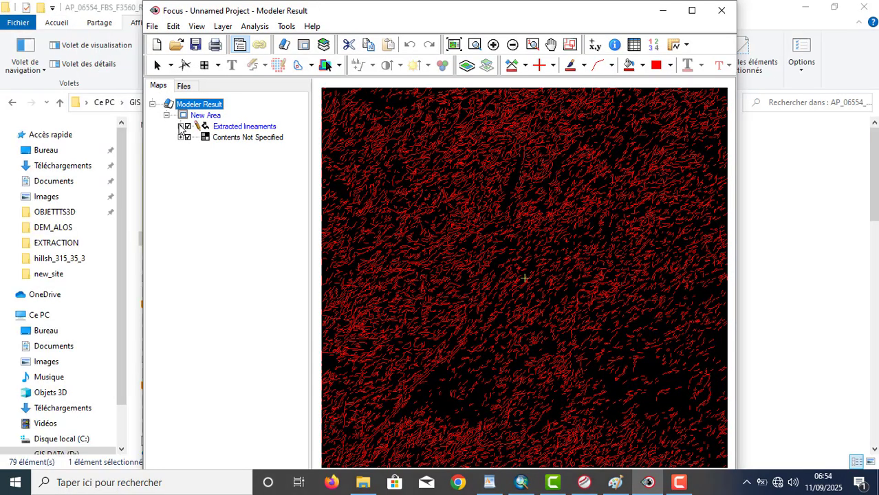
- Start saving the Extracted lineaments layer to a file with ArcView Shapefile (.shp) as the output format
click(180, 125)
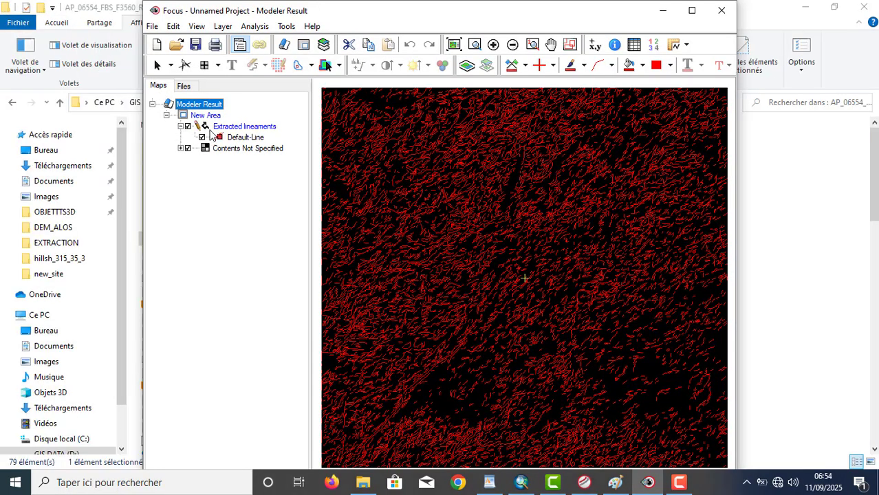
click(231, 139)
right_click(231, 139)
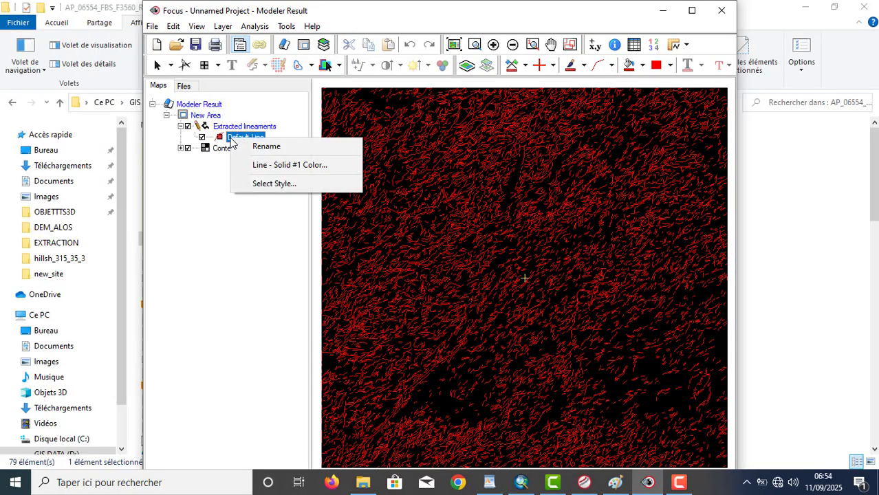
click(220, 209)
click(219, 129)
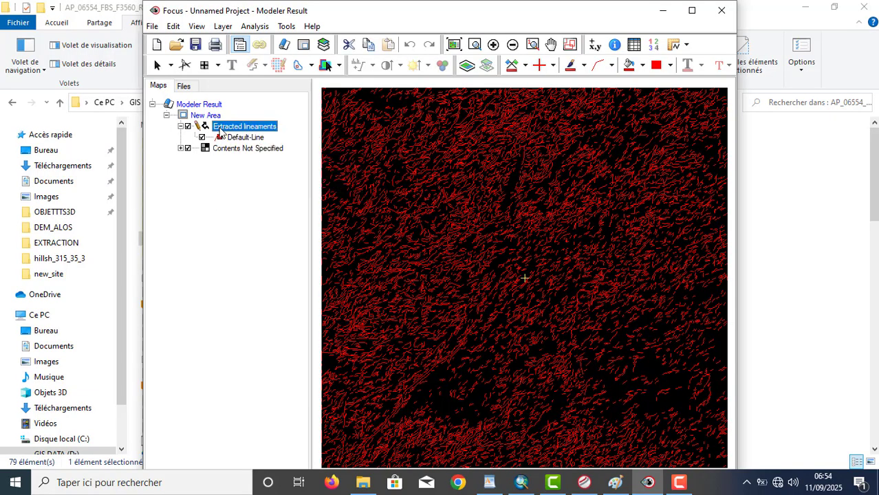
right_click(219, 128)
click(276, 206)
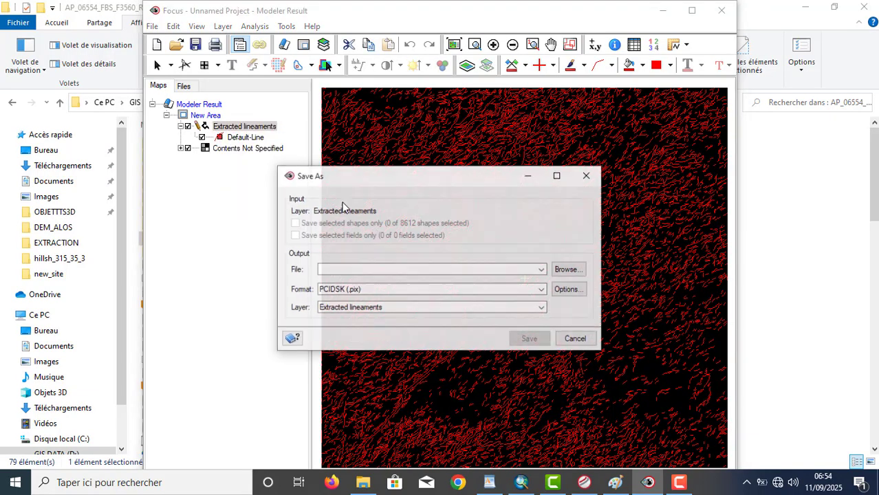
click(542, 290)
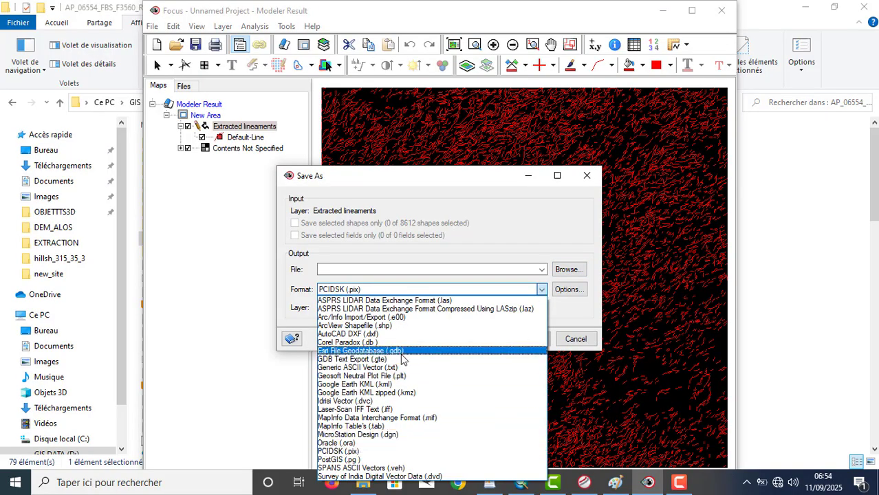
click(392, 326)
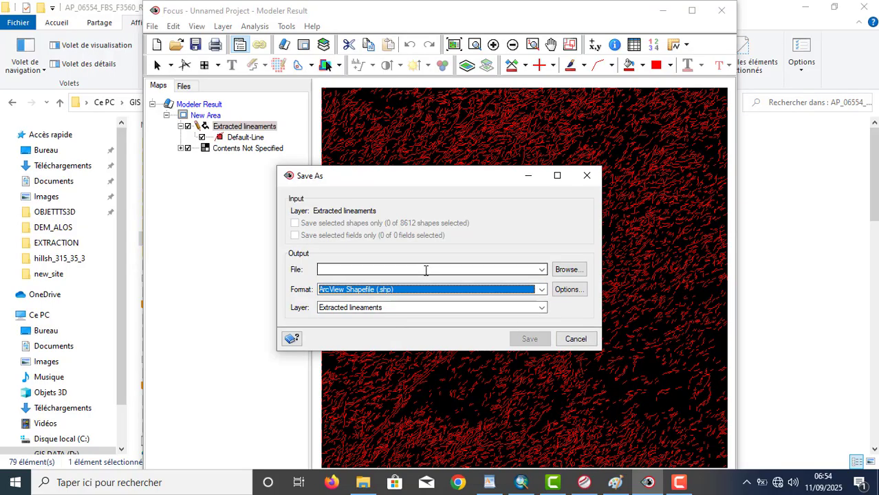
- Save the lineaments shapefile as line in the hillsh_315_35_3 folder and toggle off the Contents Not Specified raster layer
click(568, 270)
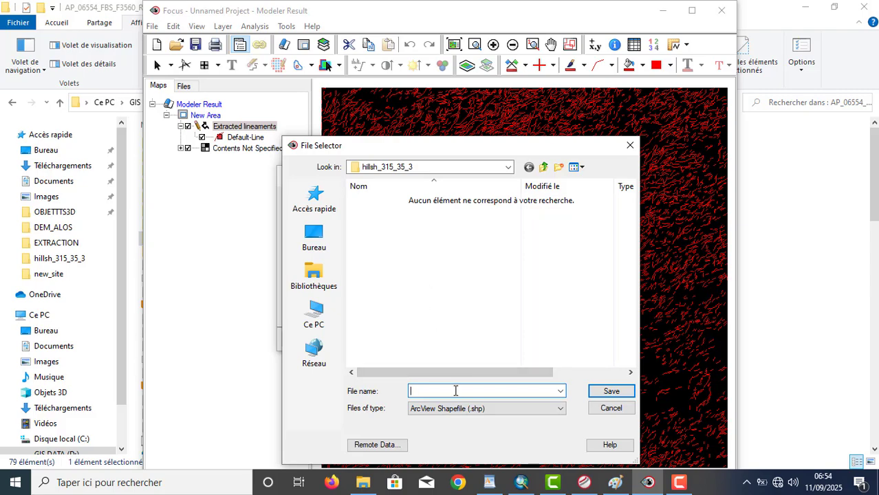
text(line)
click(612, 392)
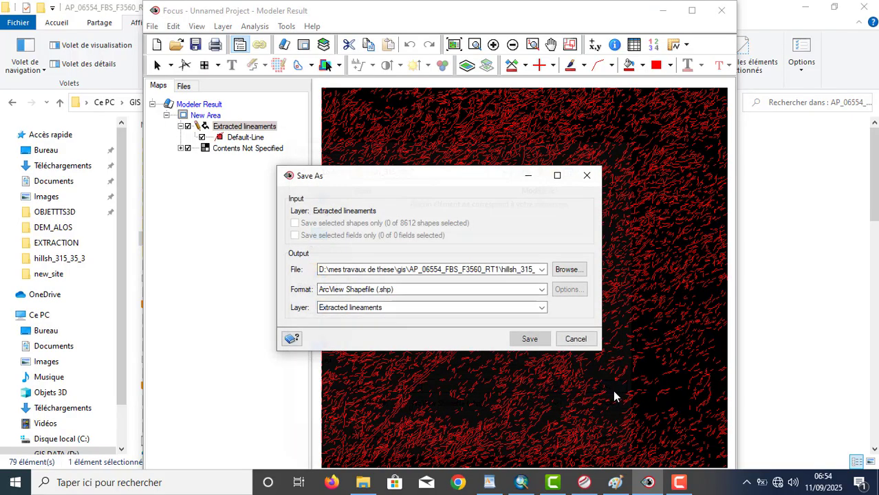
click(527, 339)
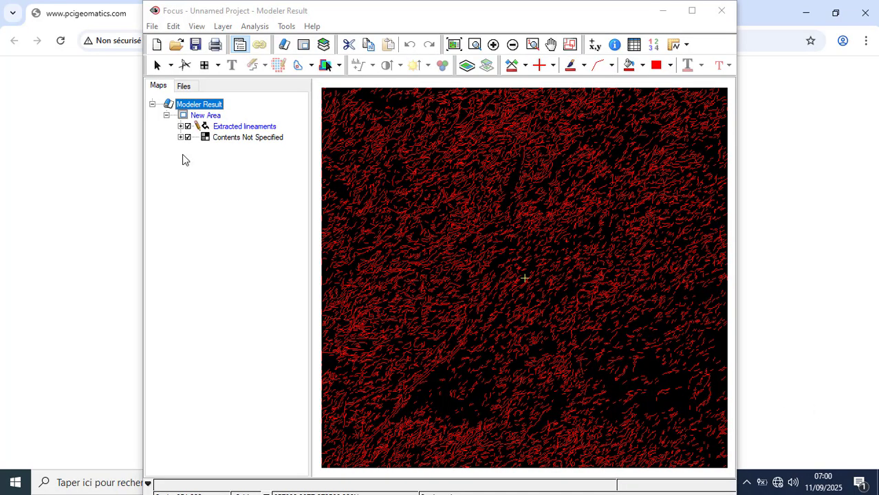
click(188, 138)
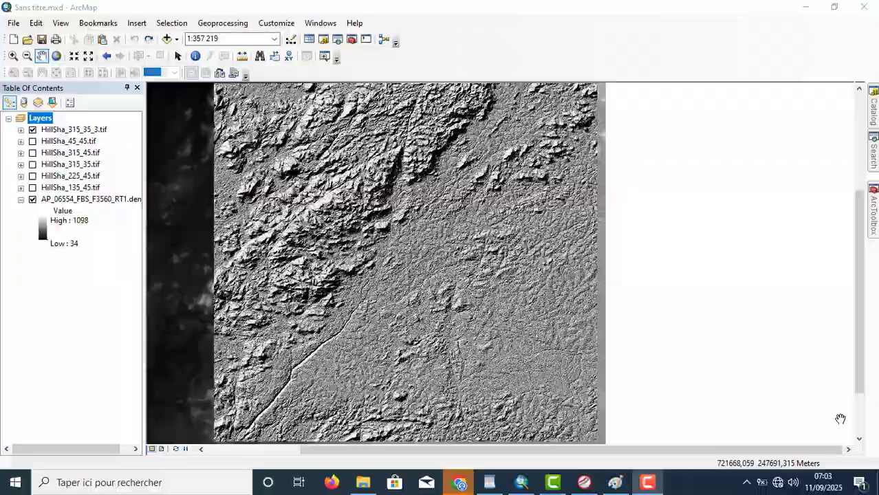
- Switch to ArcMap, add line.shp from the hillsh_315_35_3 folder, and hide the HillSha_315_35_3.tif and DEM layers
mouse_move(440, 220)
mouse_down()
mouse_move(481, 227)
mouse_move(444, 222)
mouse_up()
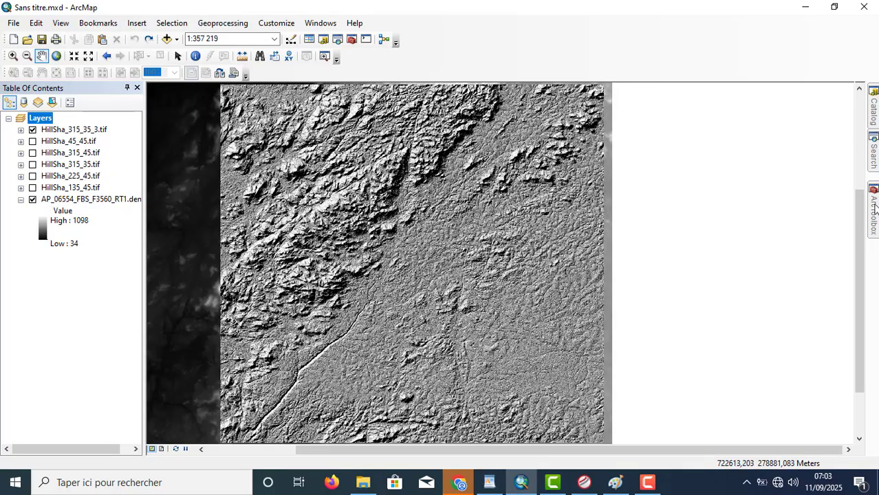
click(873, 113)
click(703, 323)
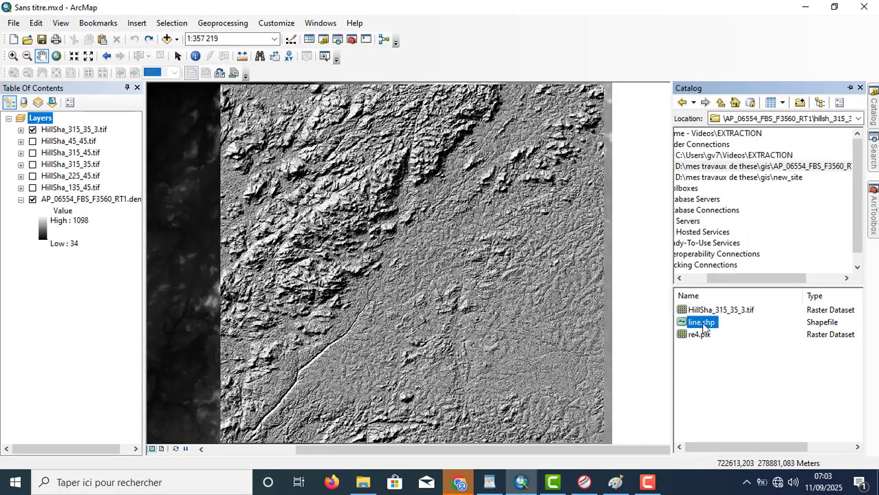
mouse_move(703, 323)
mouse_down()
mouse_move(143, 189)
mouse_move(88, 123)
mouse_up()
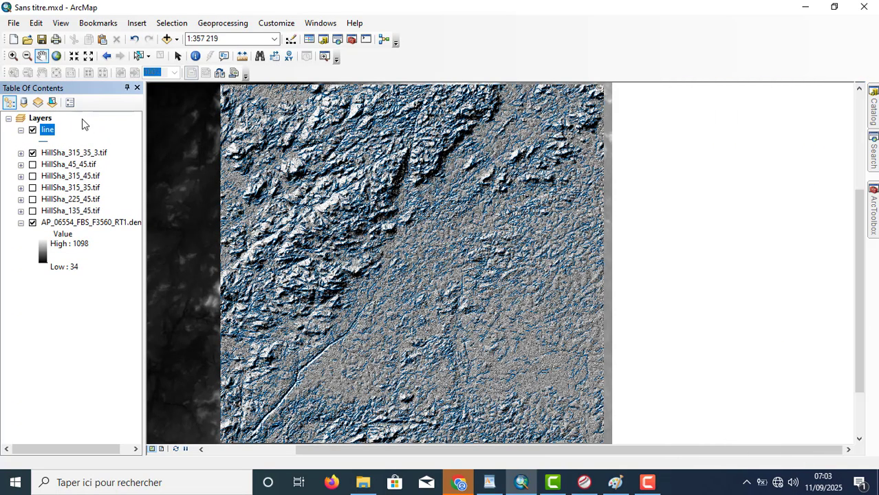
click(32, 152)
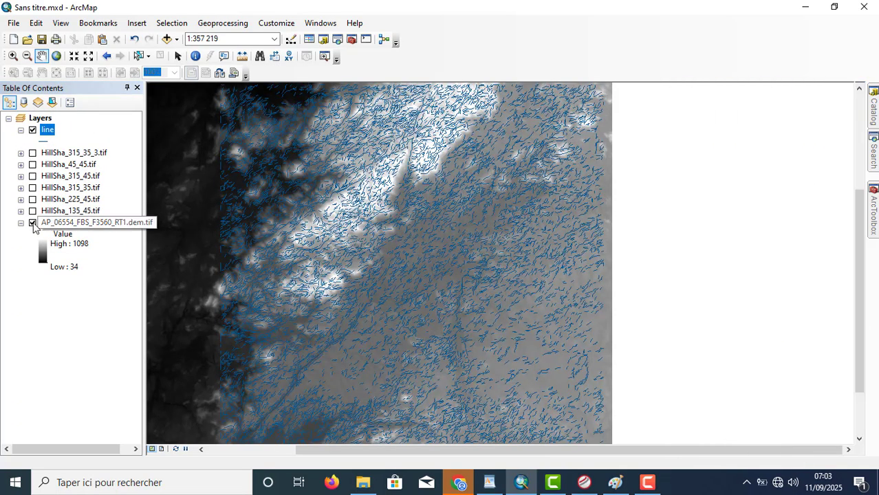
click(32, 223)
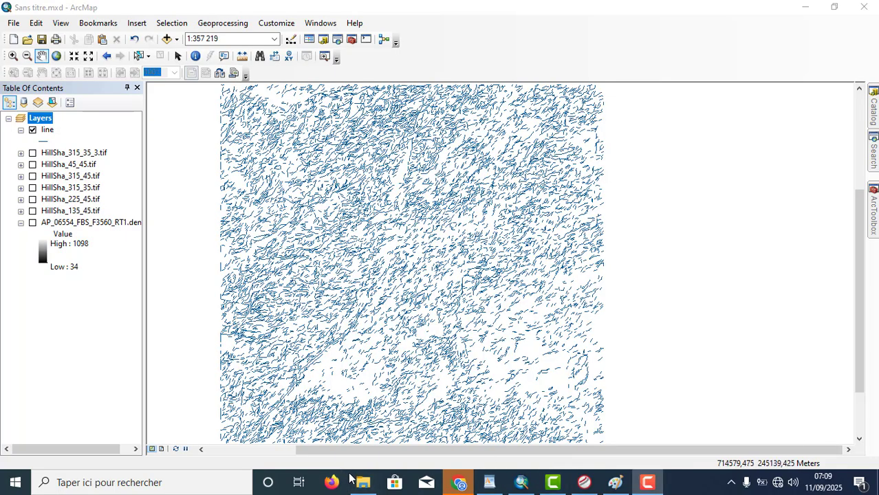
- Add line_retouche_Clip.shp to the ArcMap map from the AP_06554_FBS_F3560_RT1 folder in File Explorer
mouse_move(364, 485)
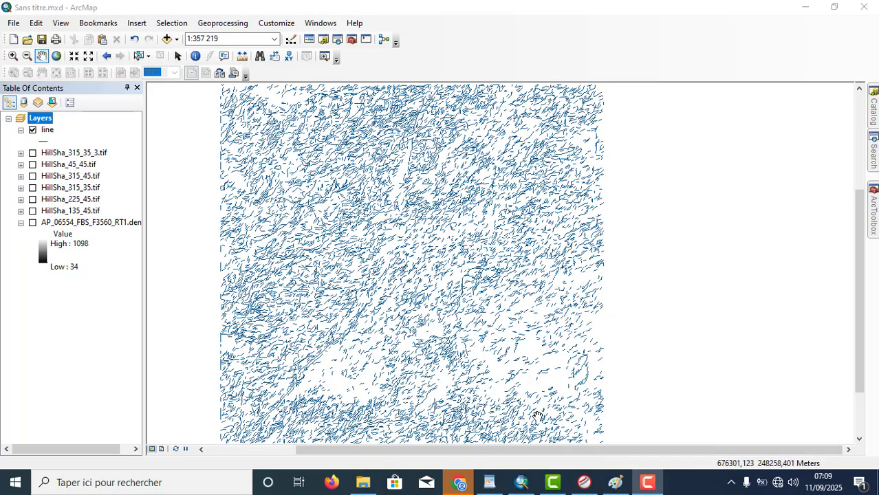
scroll(537, 162, up, 1)
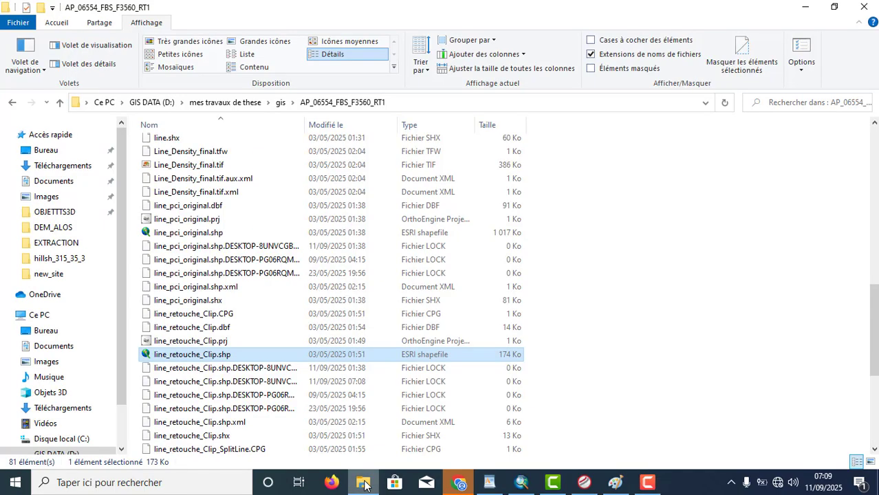
click(363, 482)
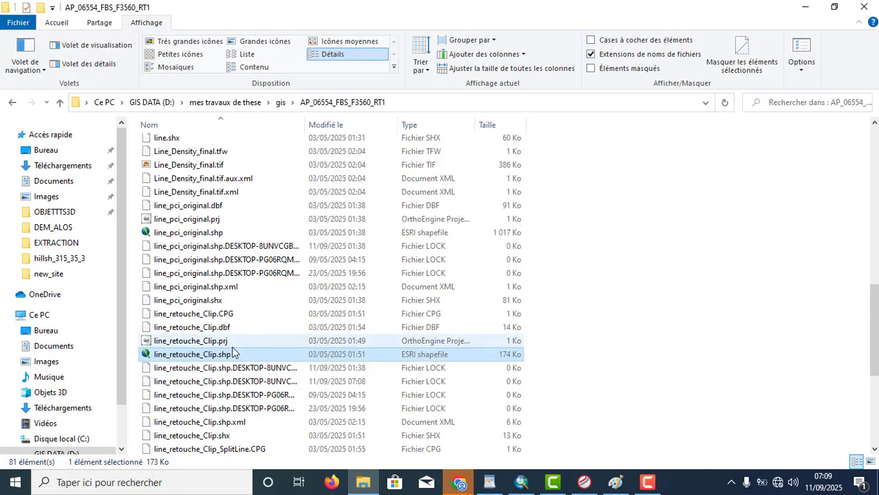
drag(209, 359, 479, 302)
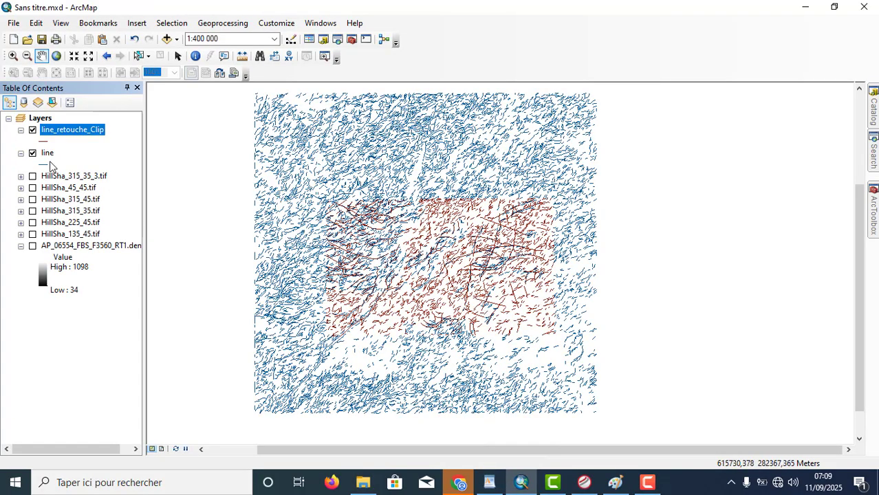
- Set the line layer's symbol color to black to contrast it with the retouched lineaments
click(13, 55)
drag(324, 191, 556, 343)
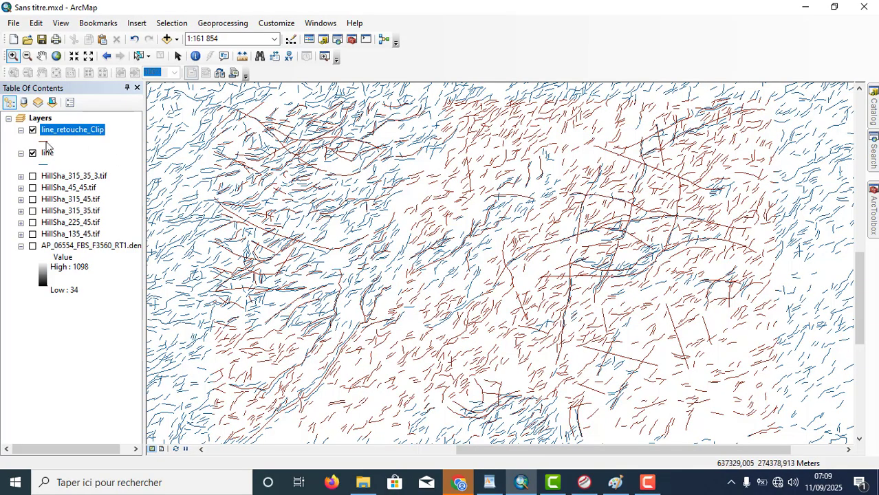
click(46, 164)
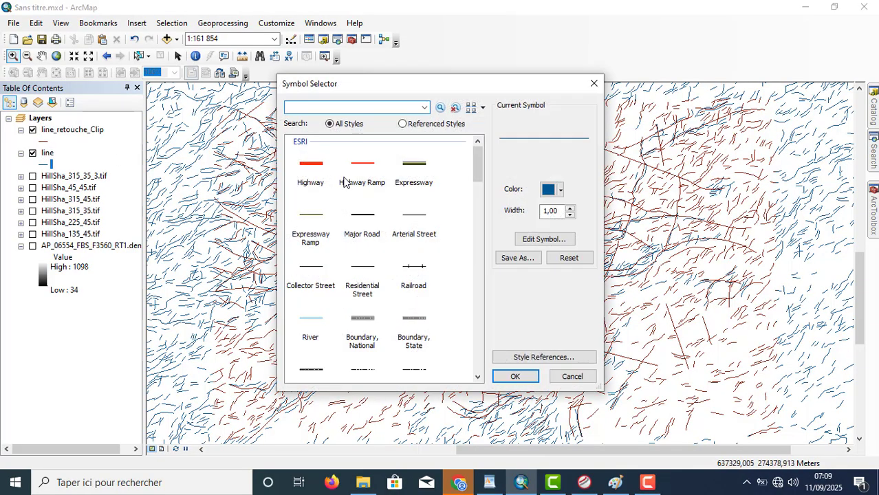
click(550, 190)
click(549, 330)
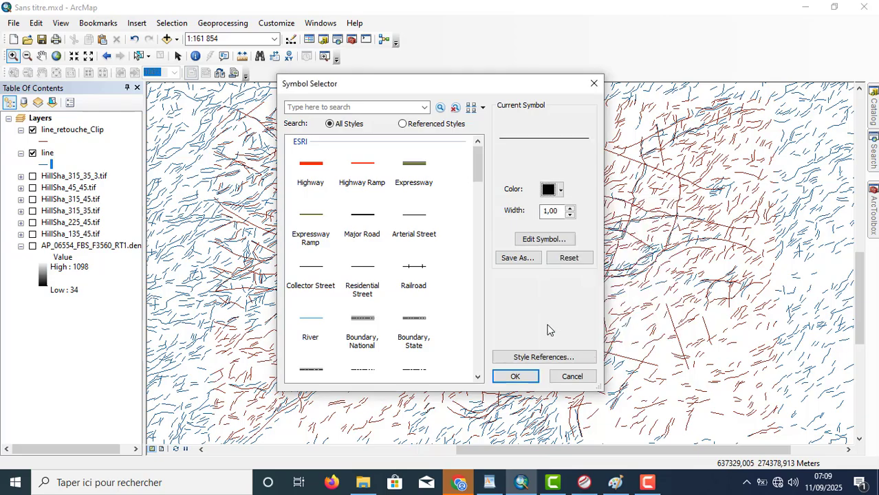
click(515, 376)
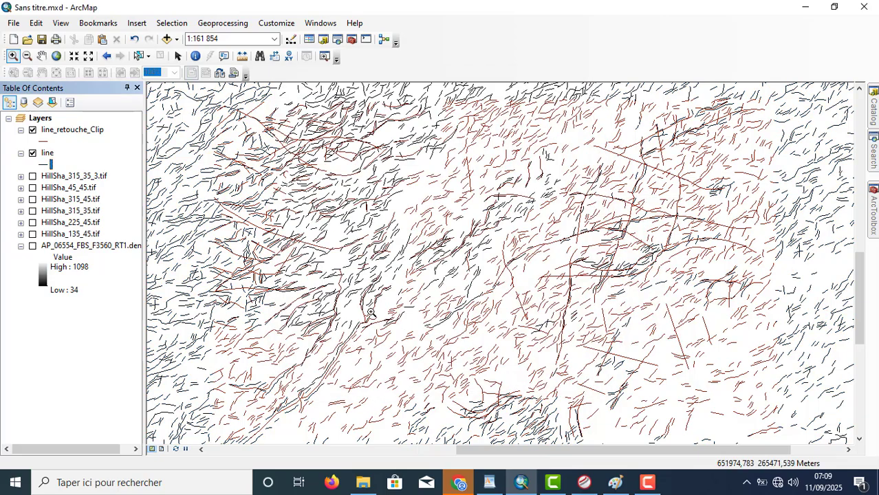
- Set the line_retouche_Clip layer's symbol color to bright orange so it contrasts with the black lineaments
click(46, 141)
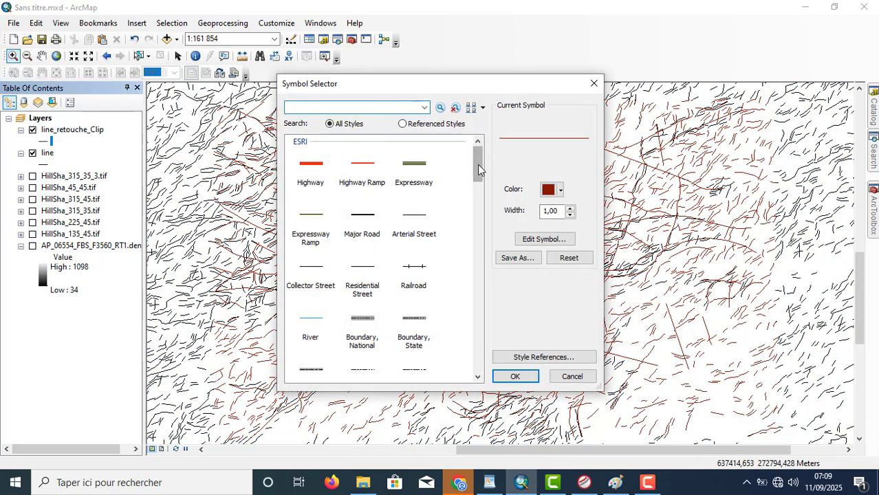
click(550, 190)
click(571, 251)
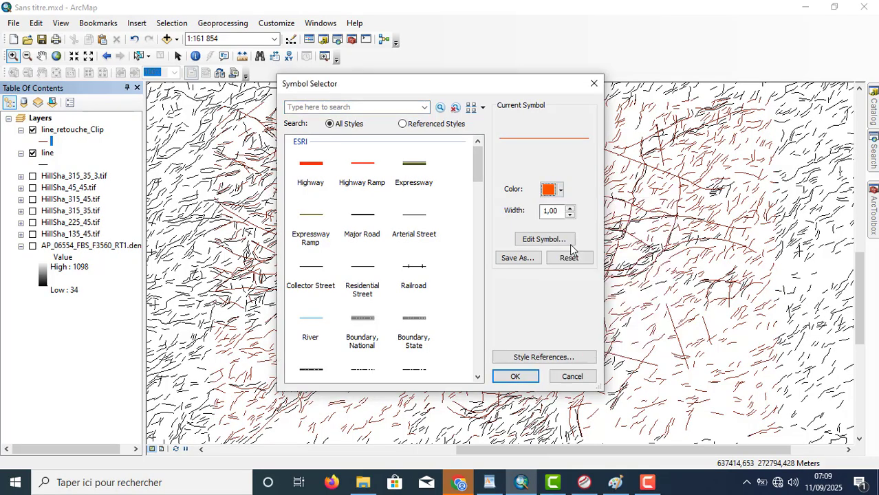
click(525, 375)
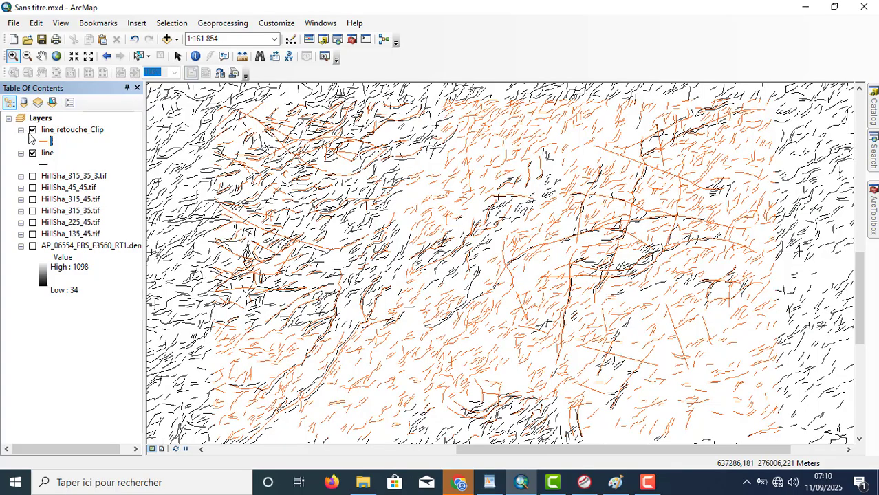
- Compare the extracted and retouched lineaments by repeatedly switching the line layer's visibility, and leave that layer hidden
click(32, 154)
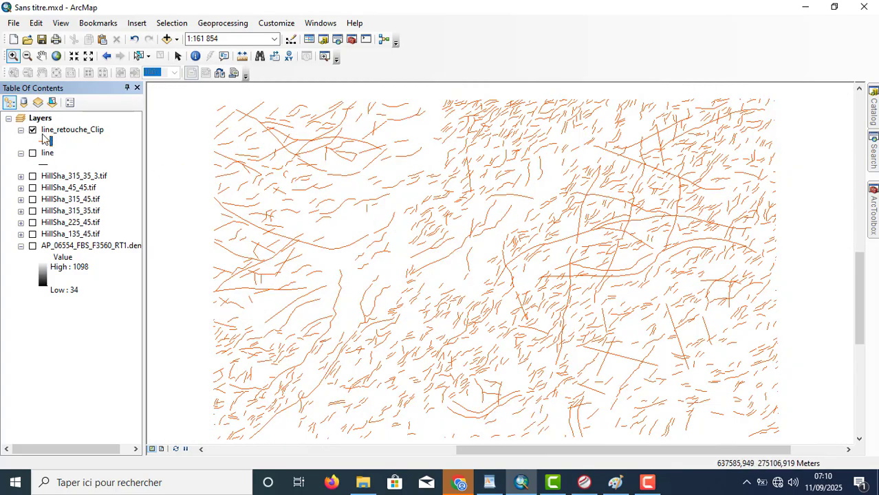
click(32, 154)
click(32, 154)
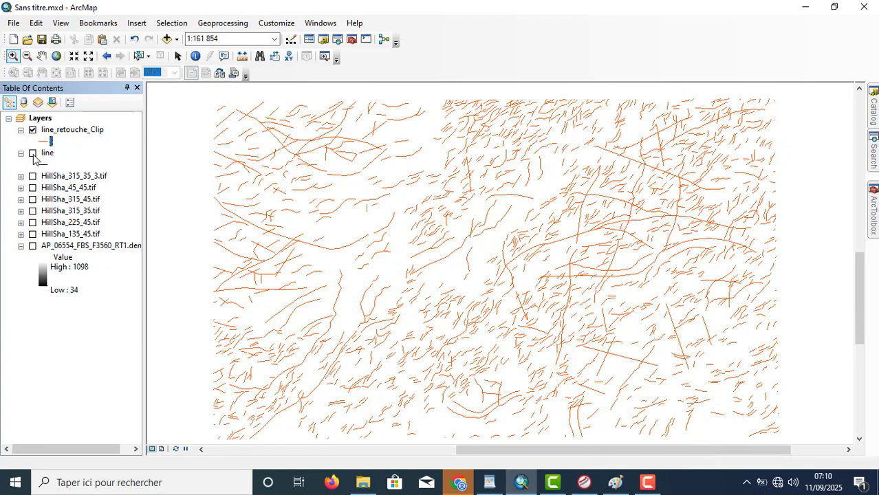
click(32, 153)
click(32, 153)
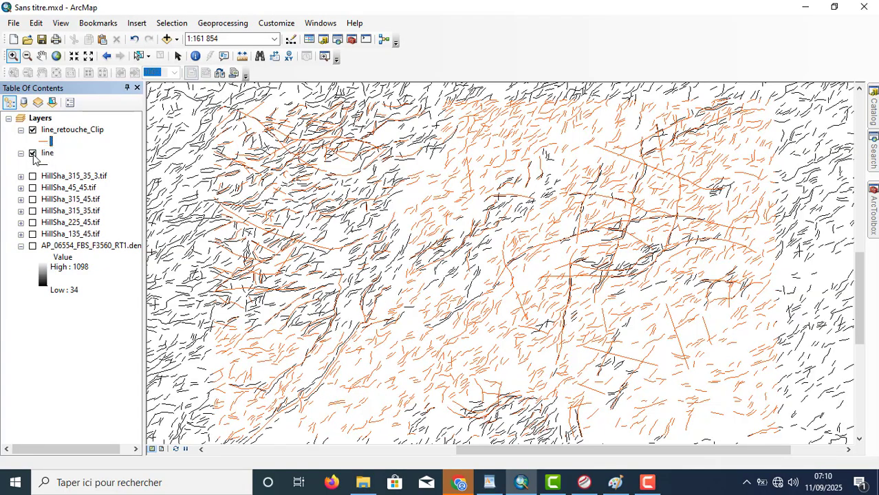
click(32, 153)
click(33, 153)
click(32, 154)
click(32, 153)
click(33, 154)
click(32, 154)
click(32, 153)
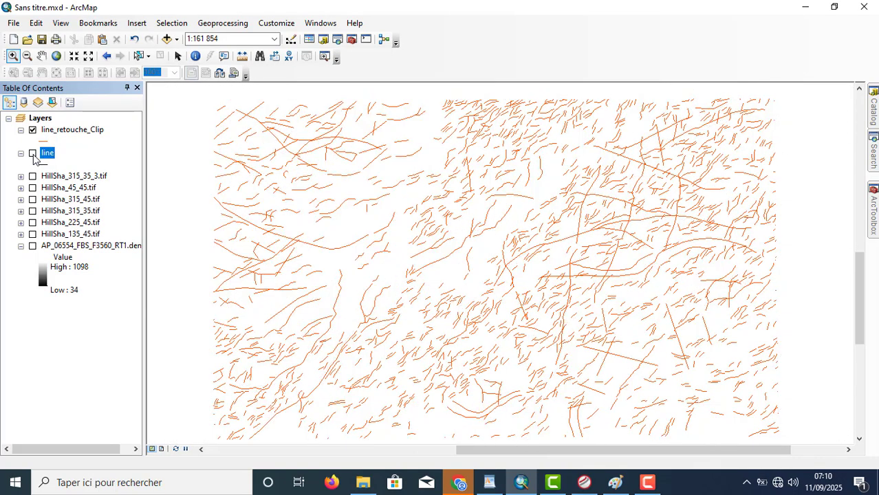
click(33, 154)
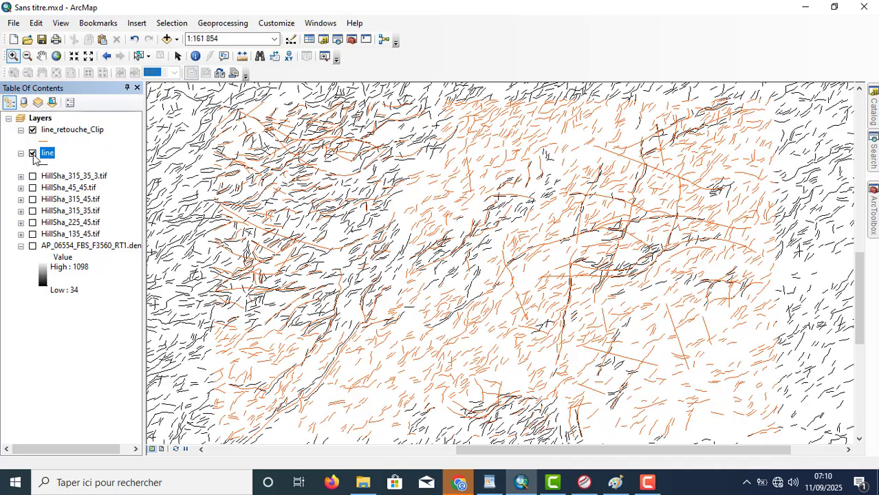
click(33, 154)
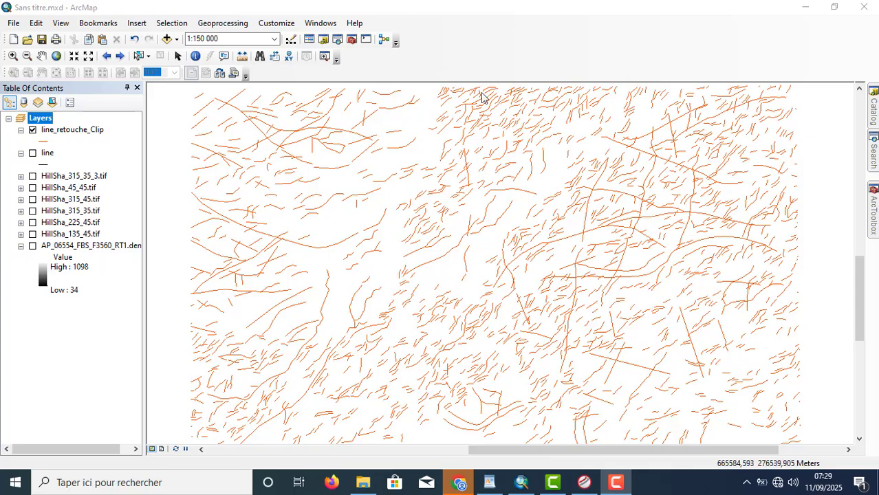
- Show the Editor toolbar and dock it beside the other toolbars above the map
right_click(412, 72)
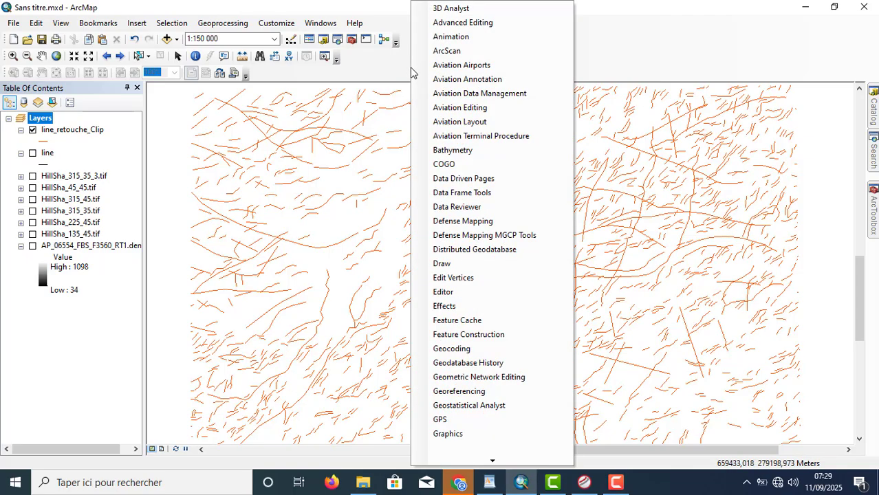
click(496, 293)
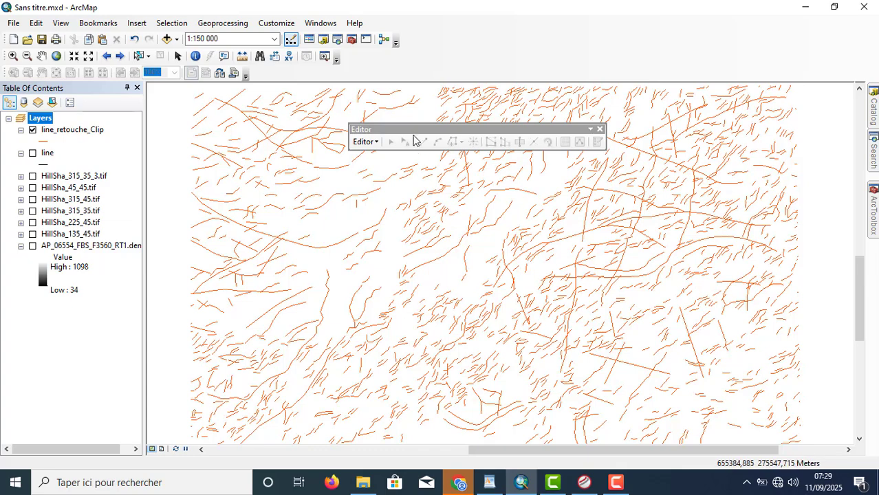
drag(414, 129, 400, 65)
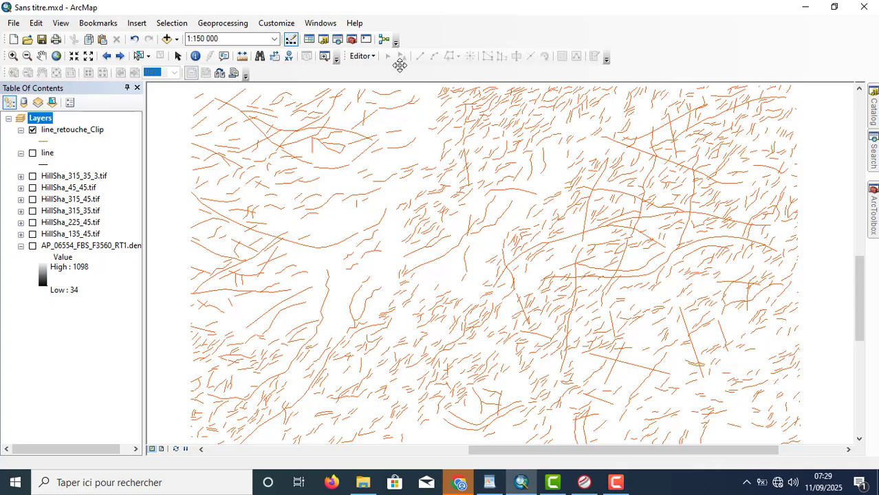
- Start an edit session on the line_retouche_Clip layer
click(360, 56)
click(371, 72)
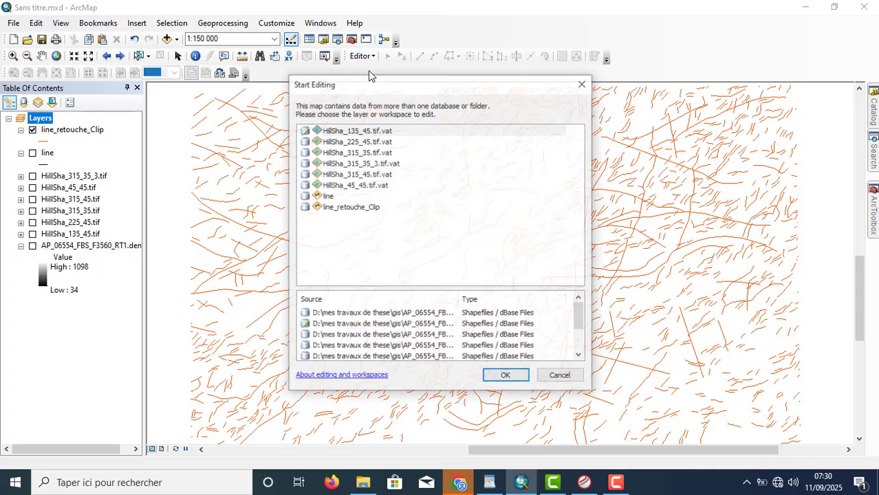
click(333, 208)
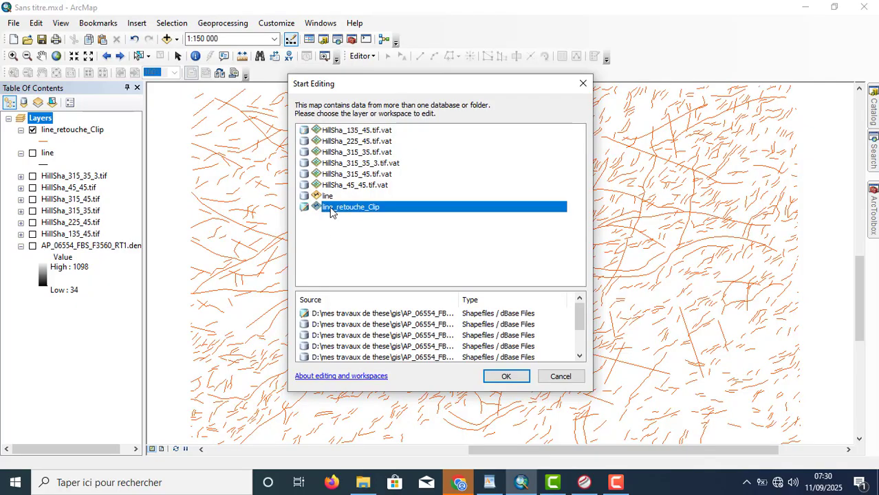
click(506, 376)
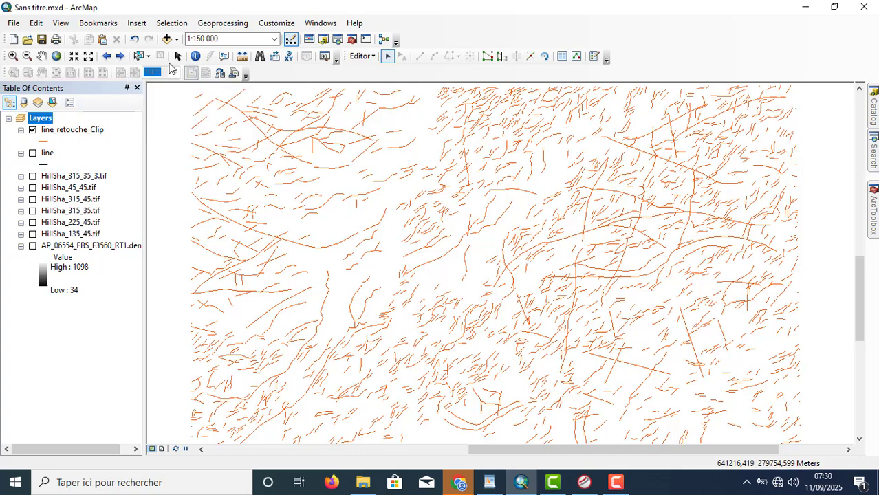
- Examine the vertices of a long curved lineament in line_retouche_Clip at close range, and clear the selection
click(12, 56)
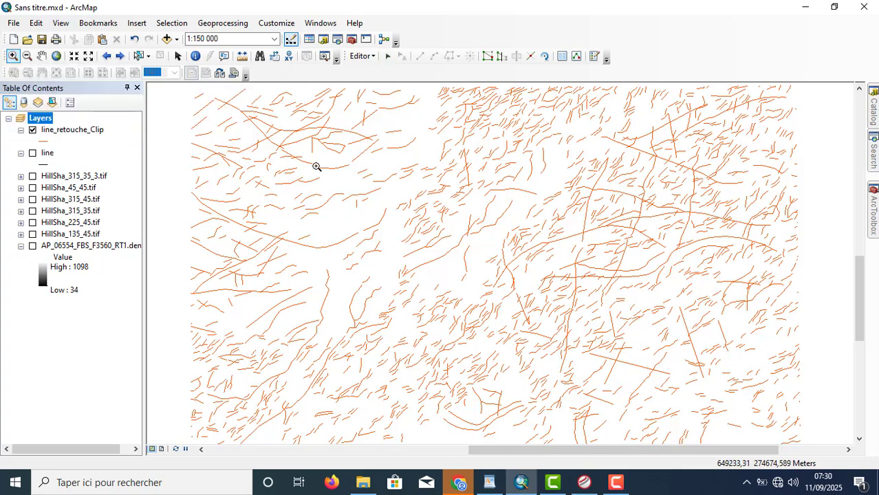
drag(299, 184, 364, 221)
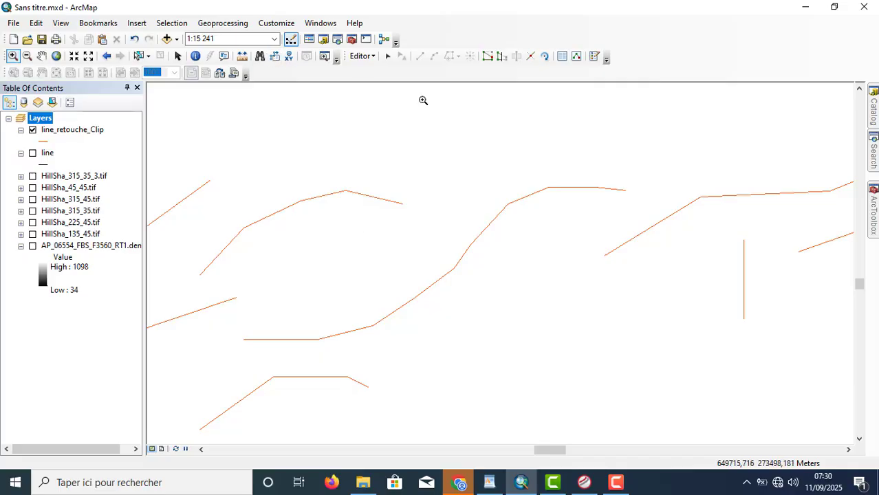
click(388, 58)
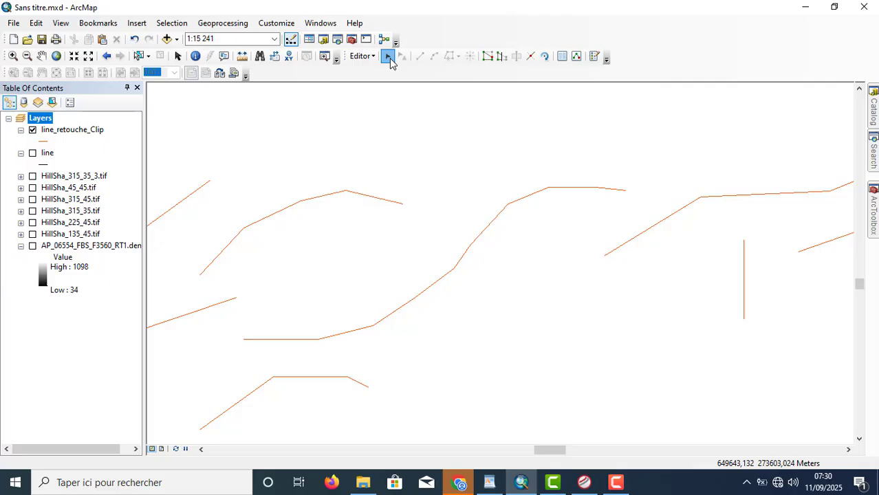
click(462, 260)
double_click(461, 260)
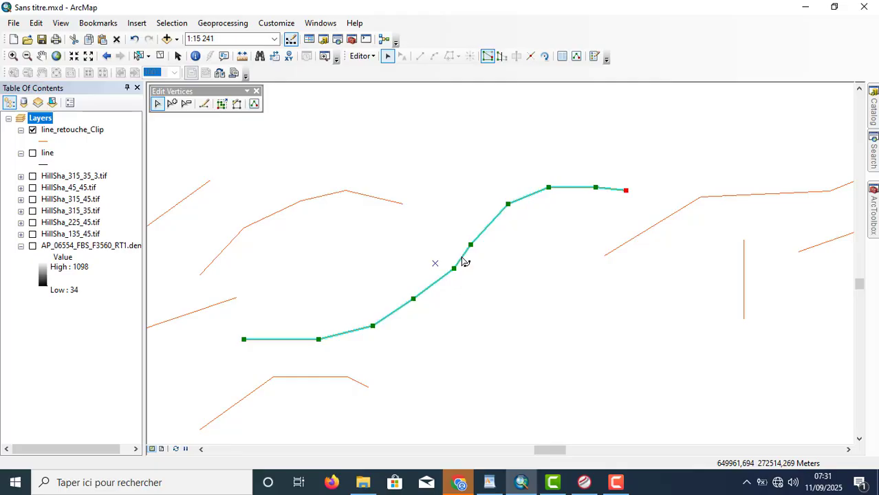
click(448, 304)
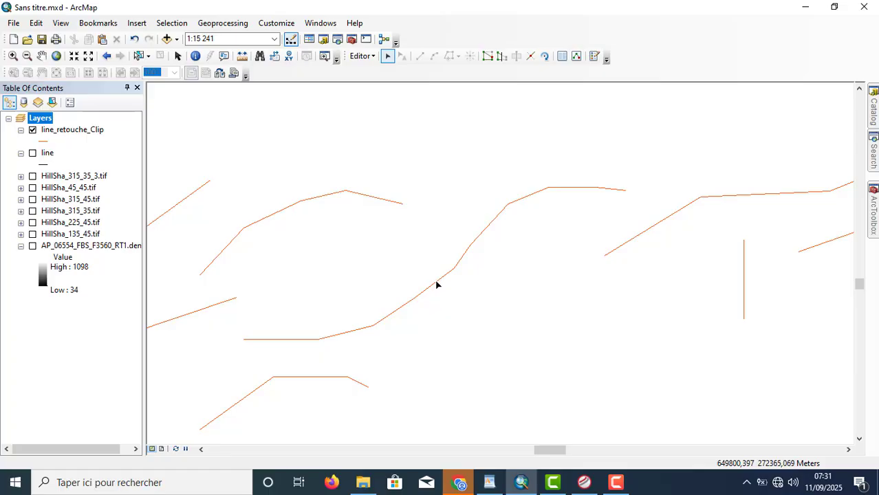
double_click(437, 282)
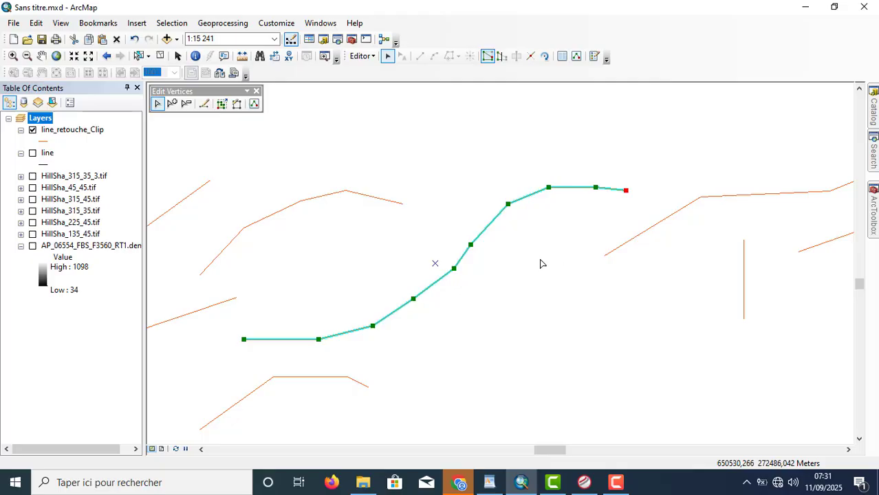
click(464, 179)
click(370, 137)
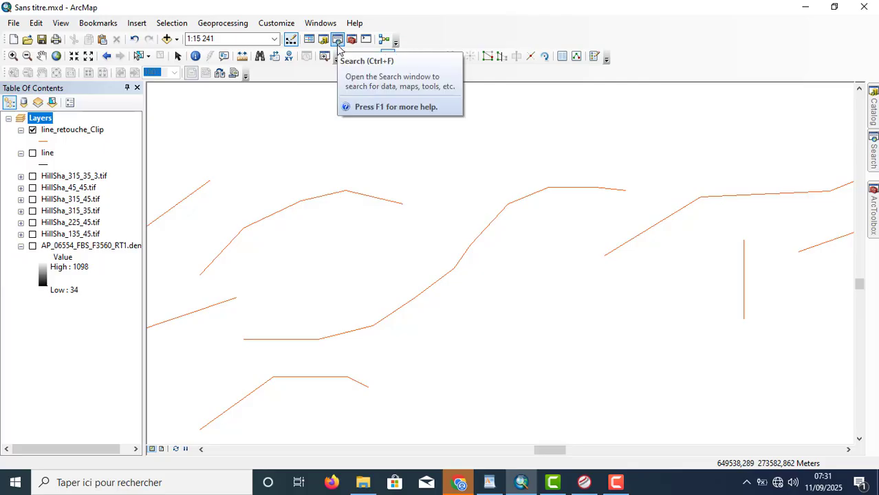
- Search for split tools, look through the results for Split Line At Vertices, and keep the search results open
mouse_move(876, 153)
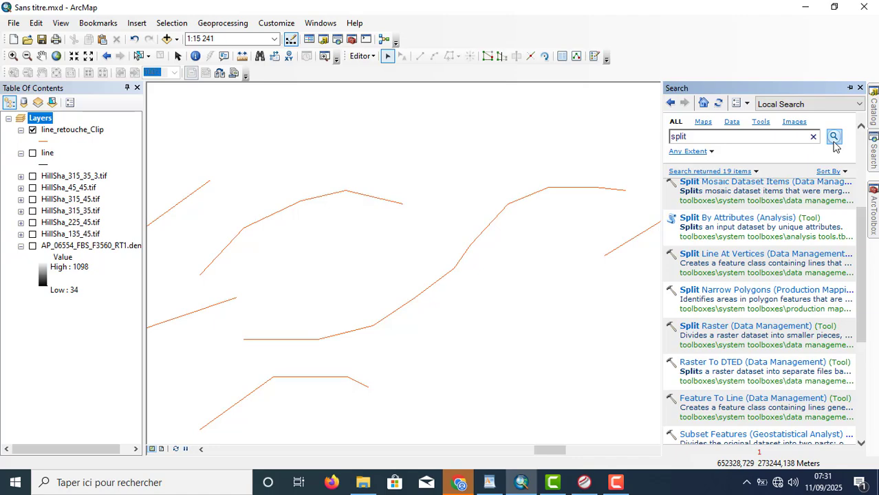
drag(862, 301, 869, 230)
click(861, 444)
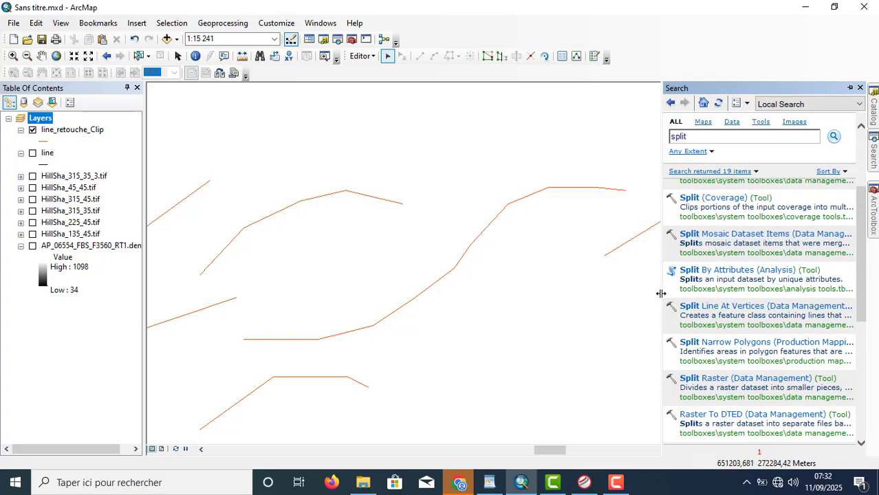
drag(599, 303, 519, 326)
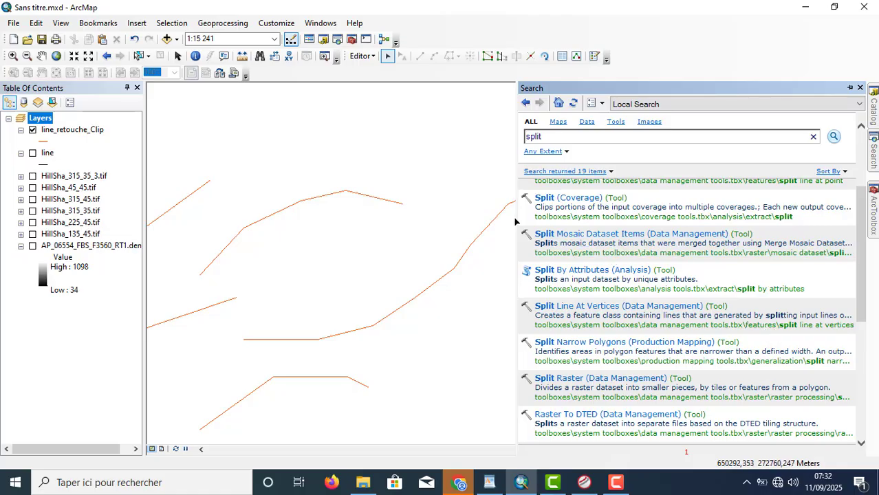
drag(517, 218, 688, 232)
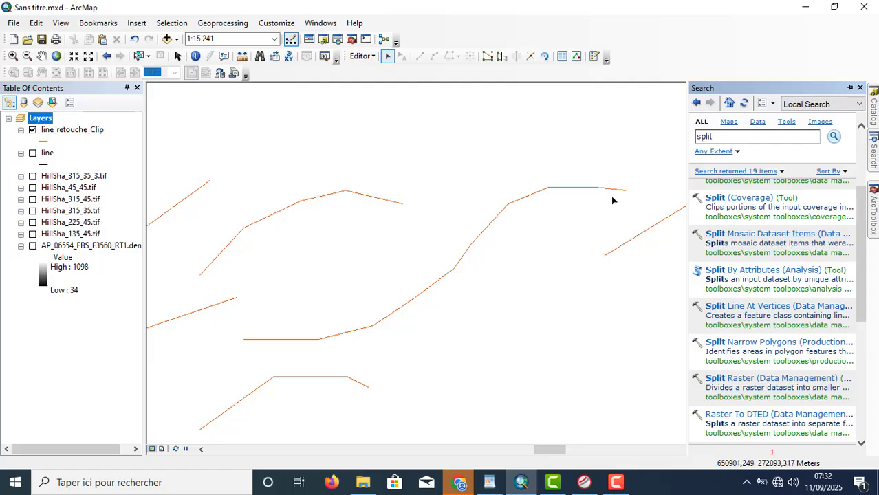
click(850, 88)
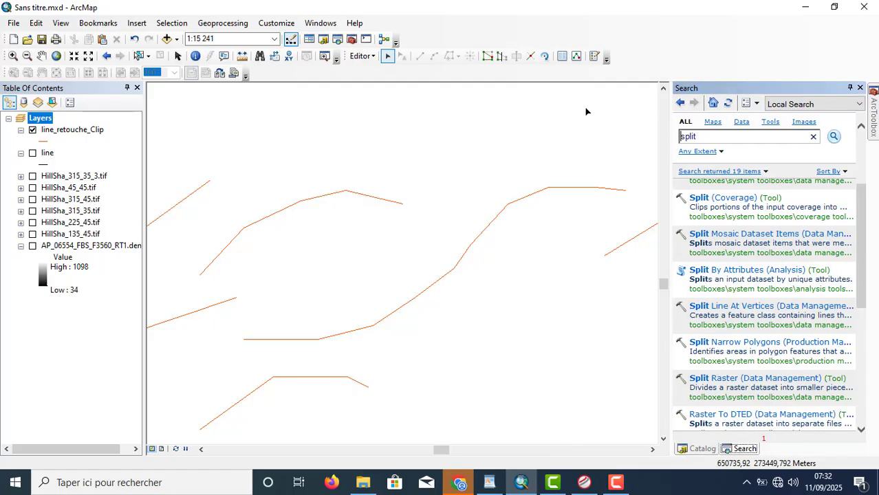
- Create a new empty ModelBuilder model and keep ArcToolbox open beside it
click(384, 40)
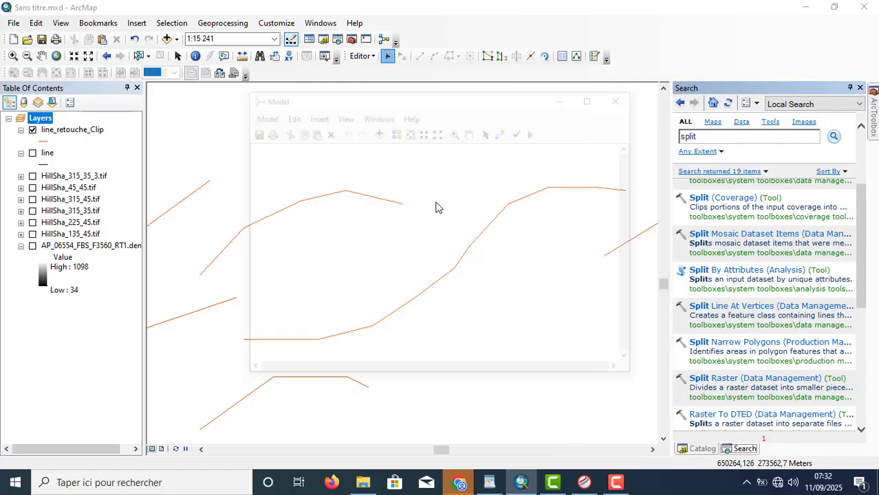
mouse_move(874, 117)
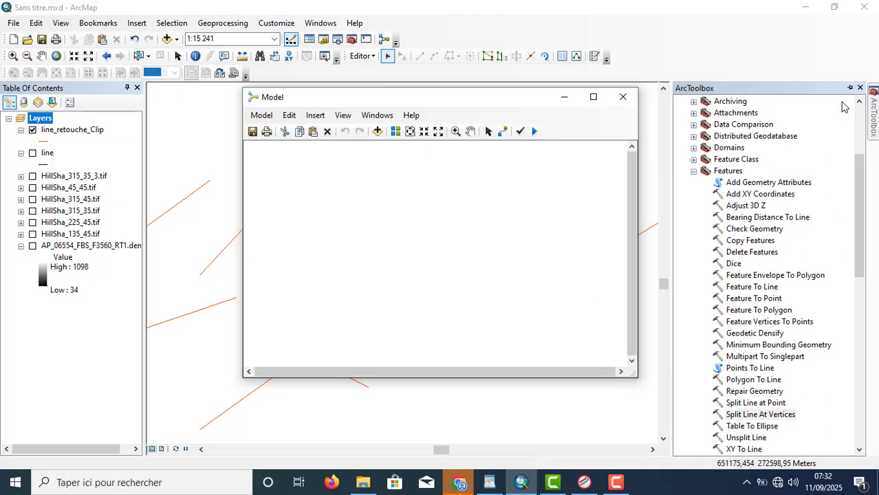
click(853, 88)
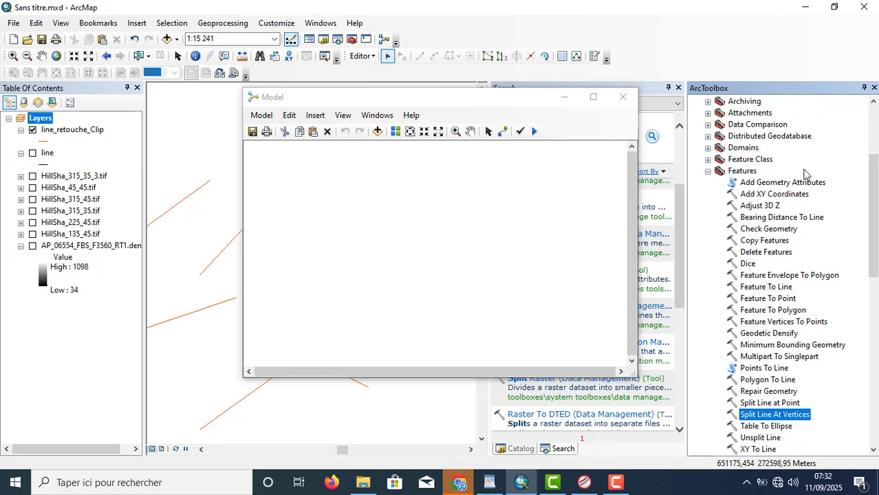
- Add Split Line At Vertices from the Features toolset of Data Management Tools to the model and open its parameters
drag(874, 180, 876, 160)
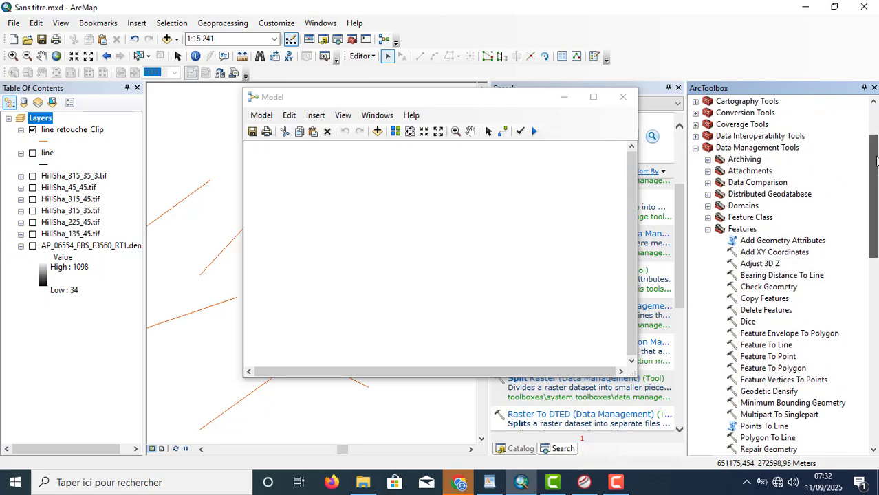
click(769, 148)
click(740, 231)
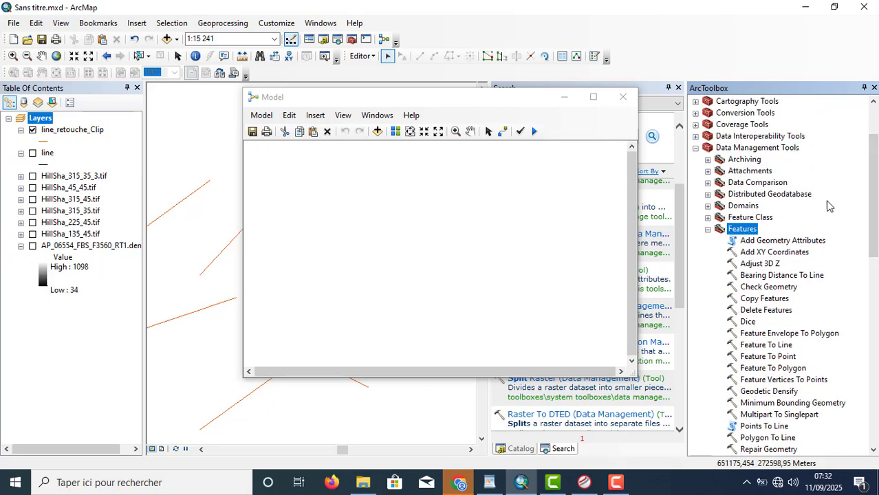
drag(875, 209, 875, 254)
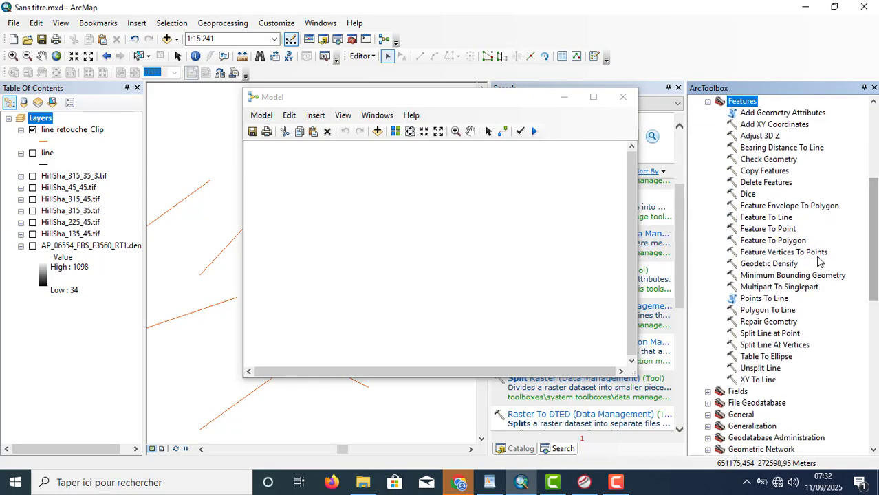
drag(767, 348, 358, 224)
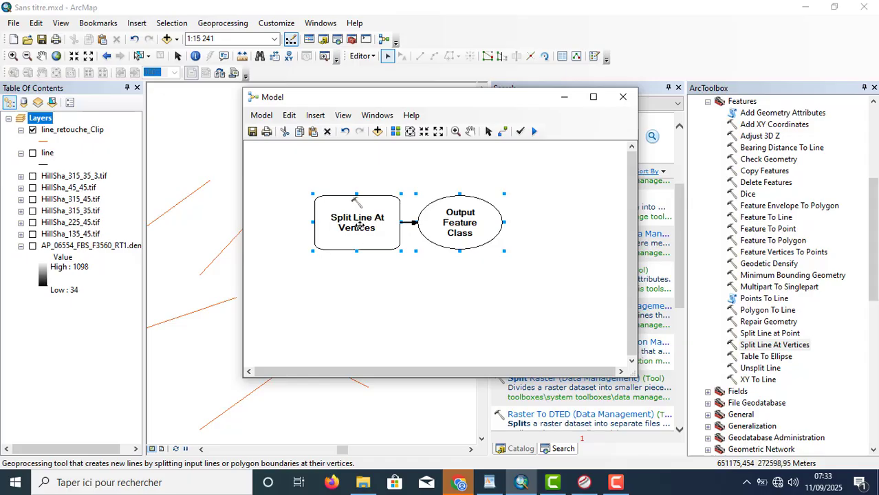
double_click(357, 229)
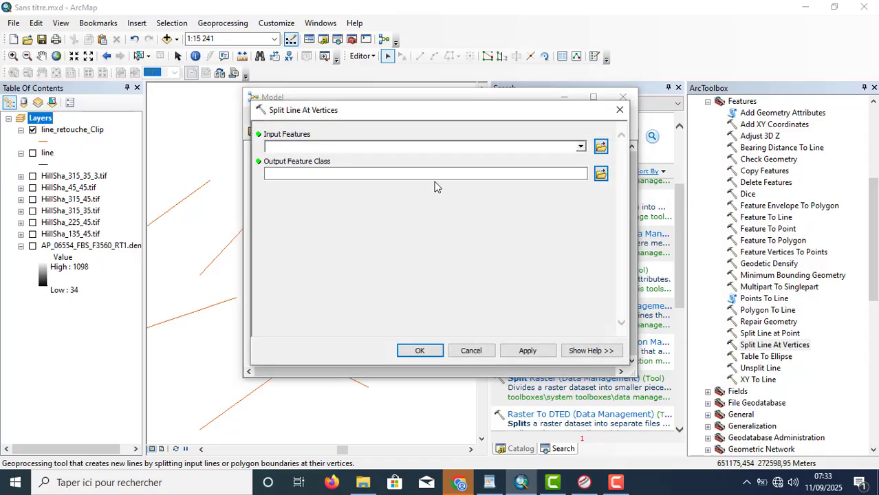
- Set line_retouche_Clip as the tool's input features, name the output split_lineament.shp in the DEM_ALOS folder, and accept the parameters
click(581, 146)
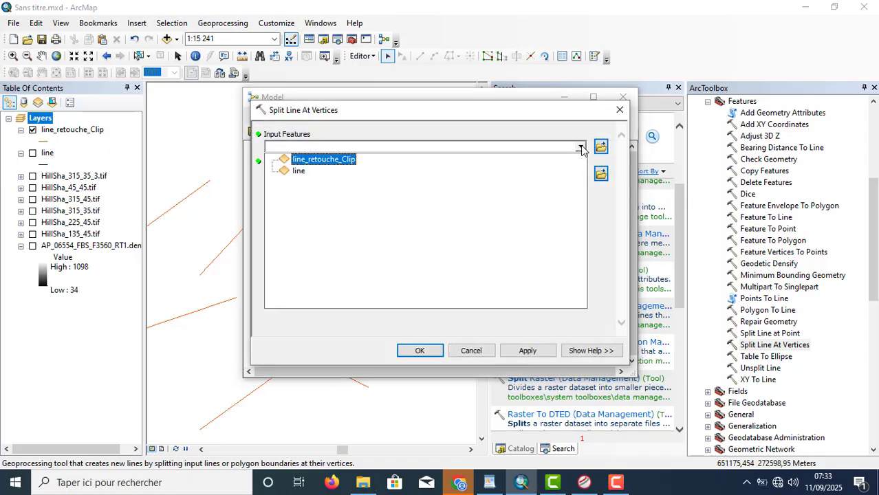
click(340, 160)
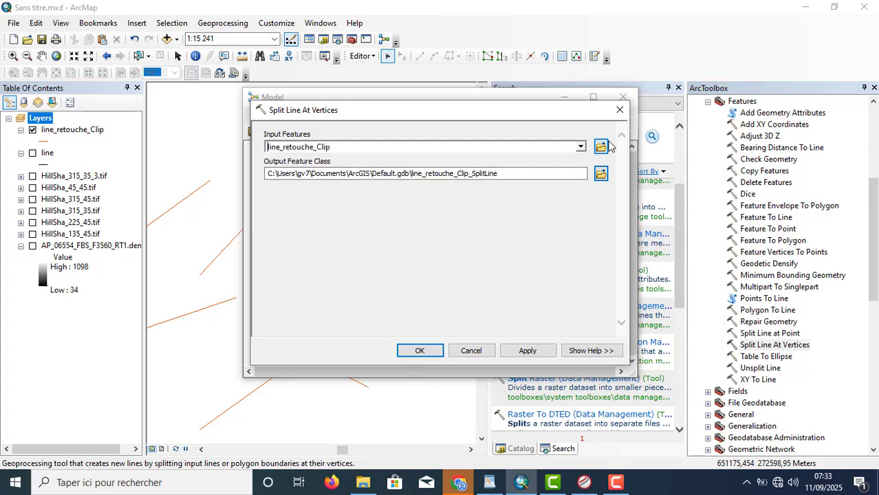
click(600, 174)
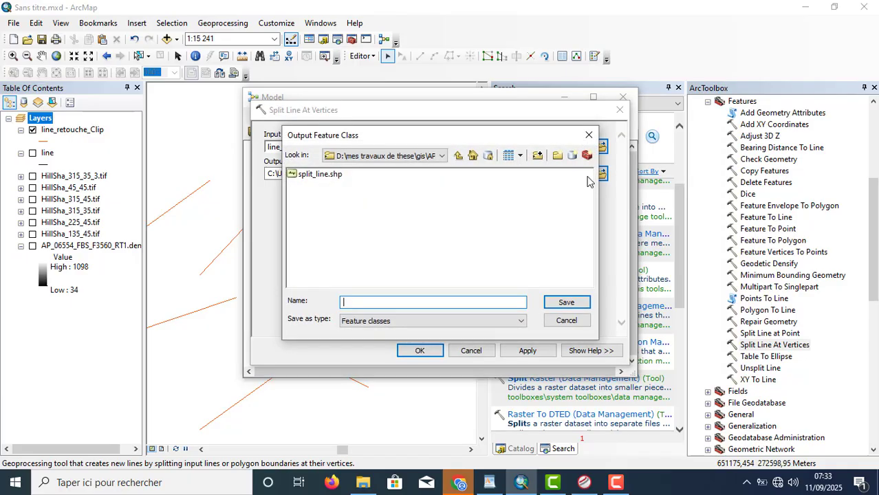
click(377, 303)
text(split_lin)
key(BackSpace)
key(BackSpace)
key(BackSpace)
text(lineament)
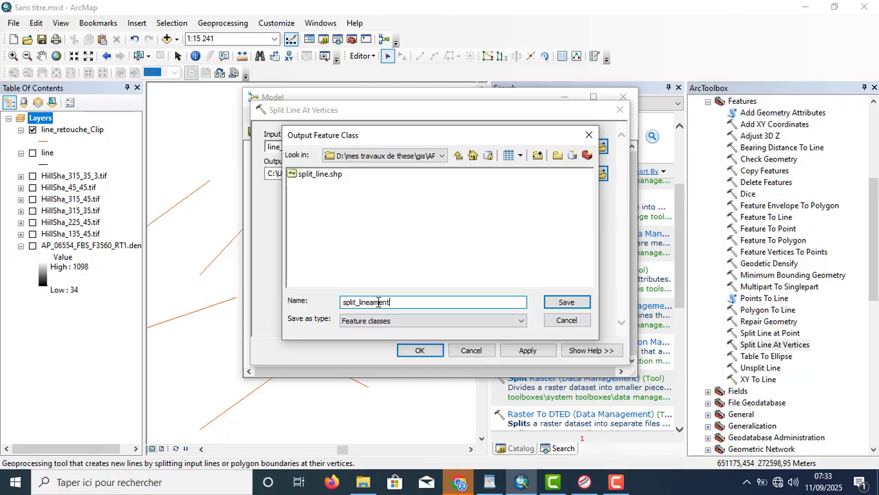
click(578, 302)
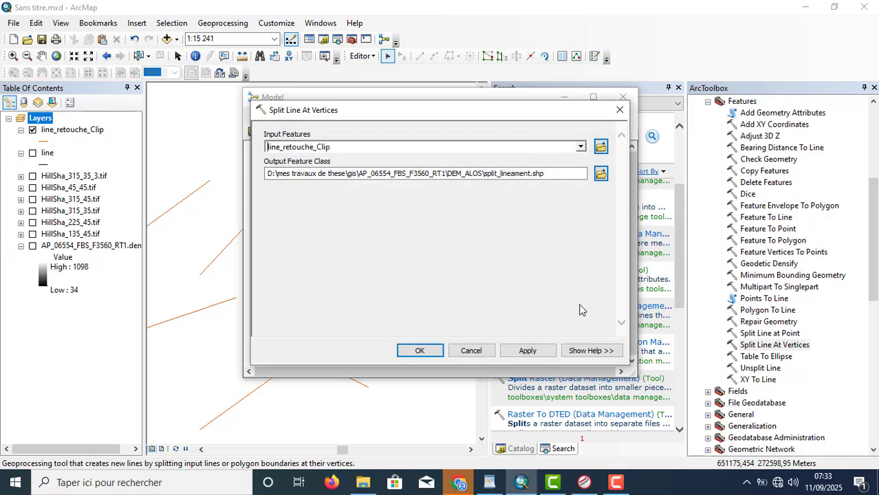
click(420, 353)
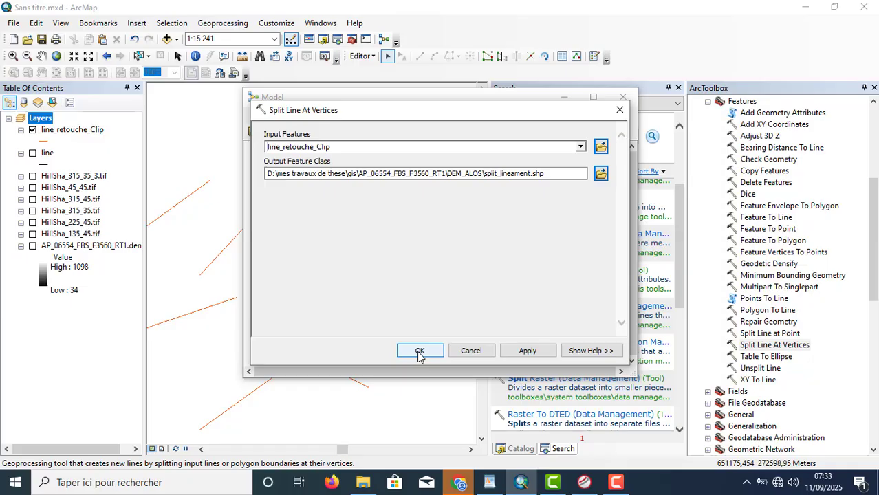
click(419, 351)
- Set the split_lineament.shp output to be added to the display, and run the model
click(469, 220)
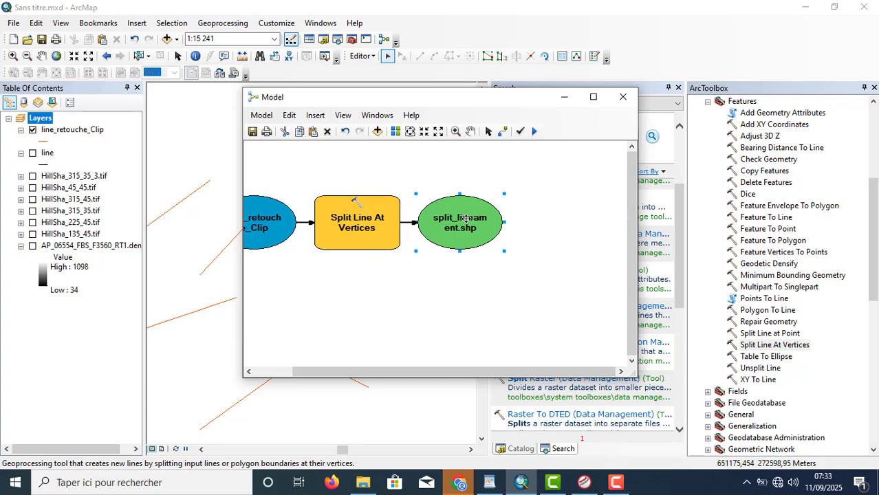
right_click(469, 220)
click(495, 271)
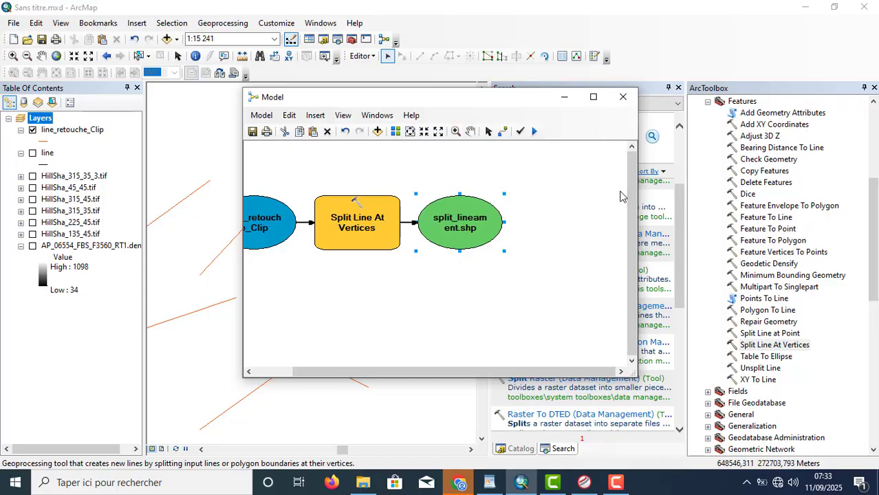
click(535, 132)
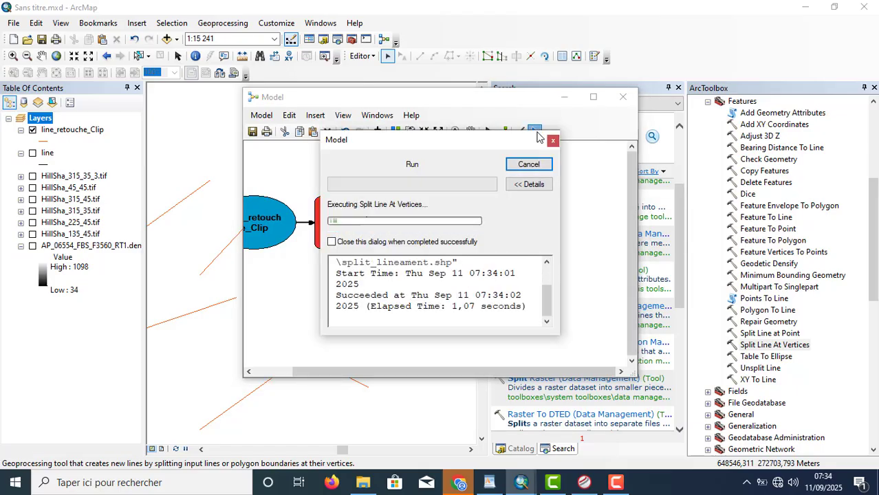
click(528, 163)
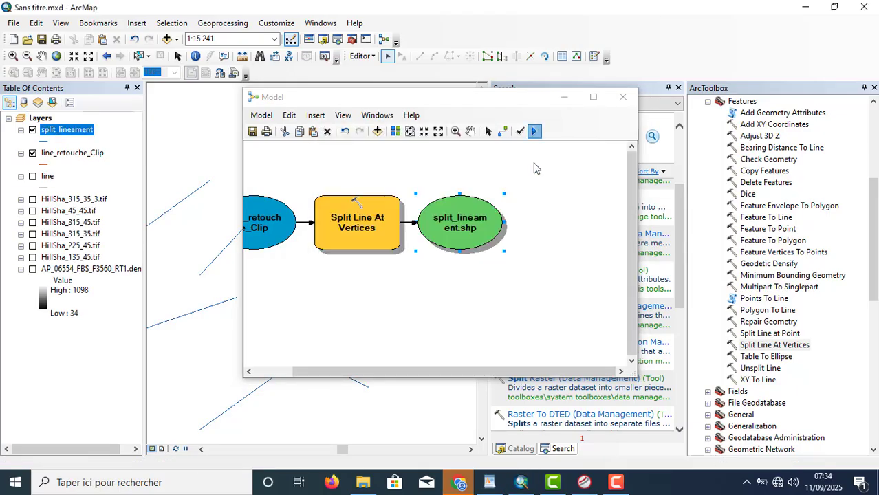
- Clear the model, ArcToolbox and Search windows off the map, and hide the line_retouche_Clip layer
click(564, 100)
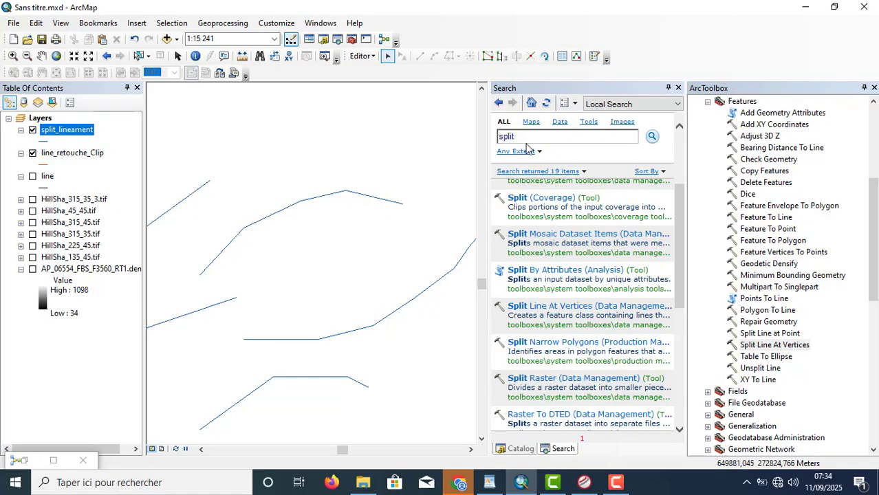
click(863, 88)
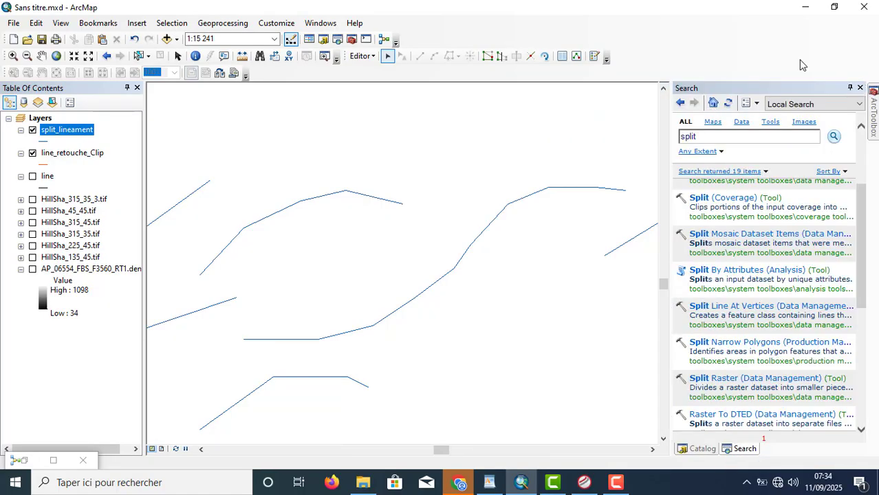
click(851, 89)
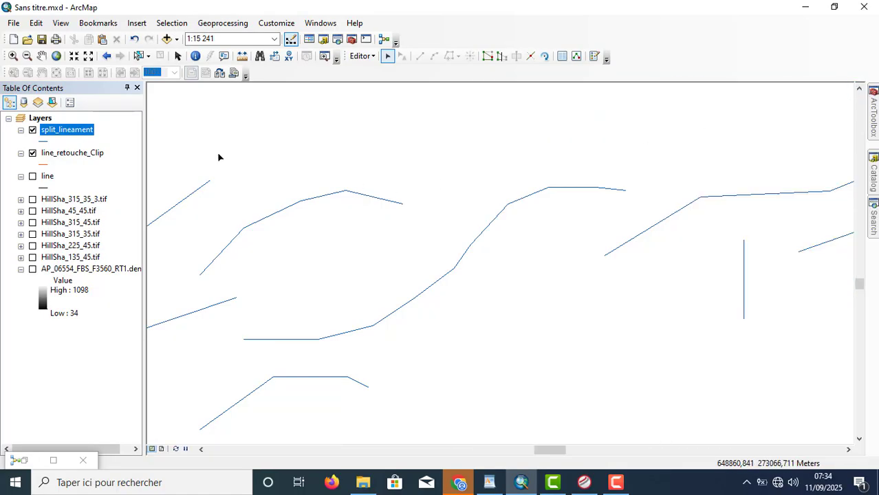
click(32, 152)
- Stop the current edit session and start editing the split_lineament layer
click(363, 56)
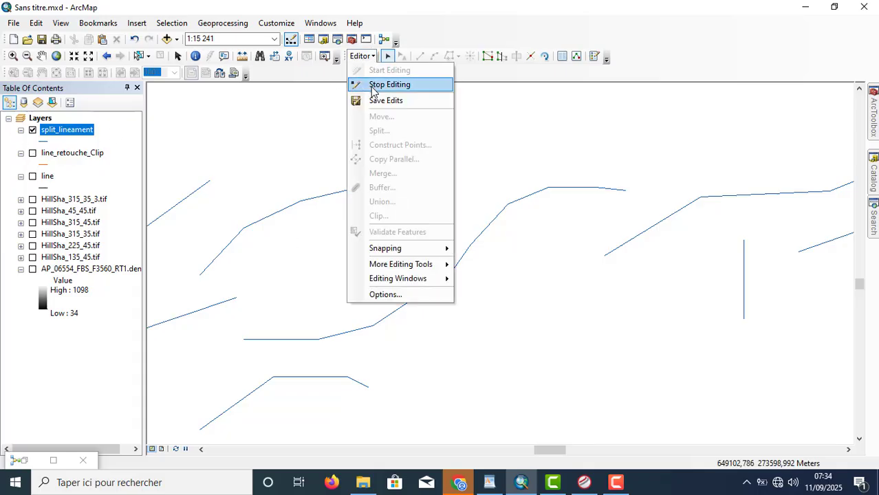
click(374, 85)
click(365, 57)
click(378, 72)
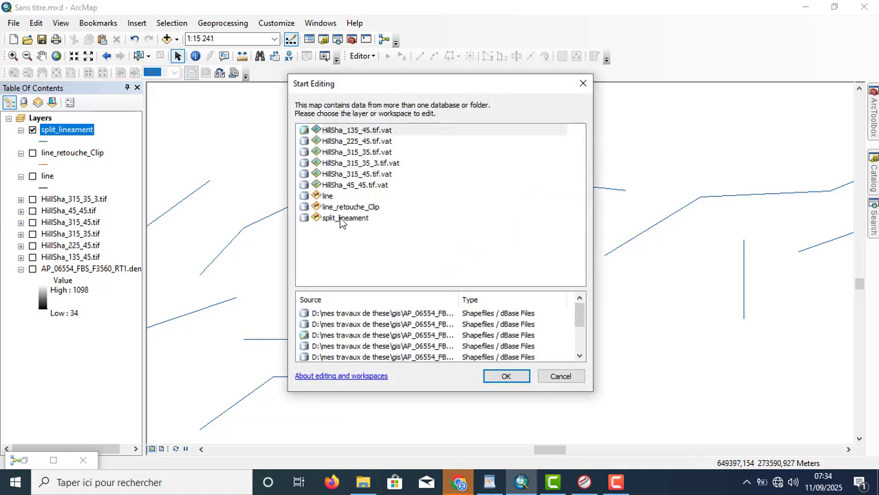
click(341, 219)
click(506, 377)
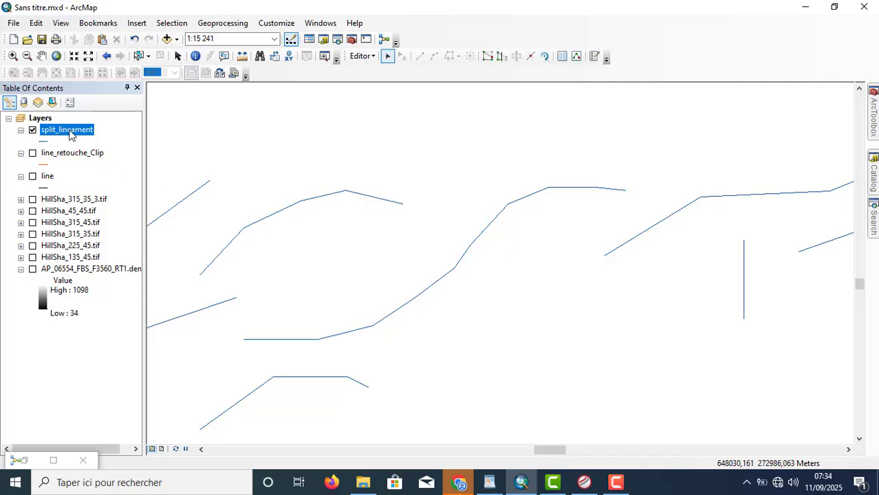
- Select the segments of the long curved lineament in split_lineament one by one to check where it is split
click(467, 251)
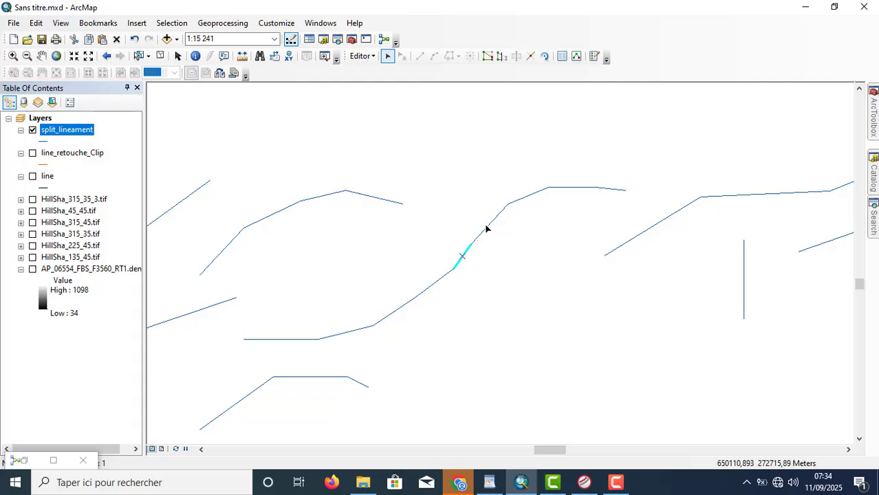
click(485, 229)
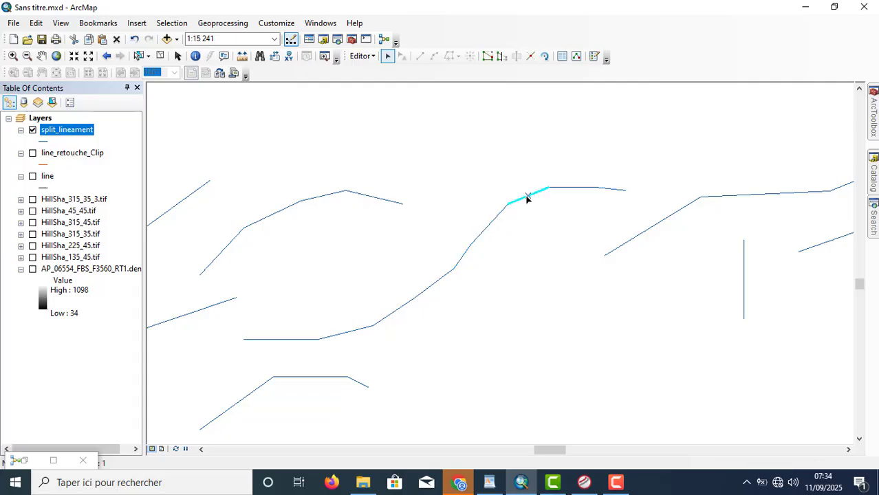
click(583, 188)
scroll(441, 284, down, 1)
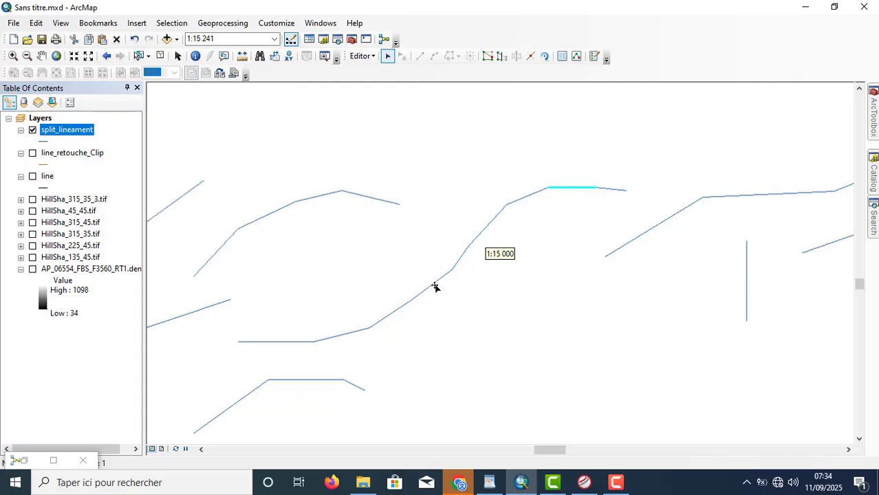
click(431, 287)
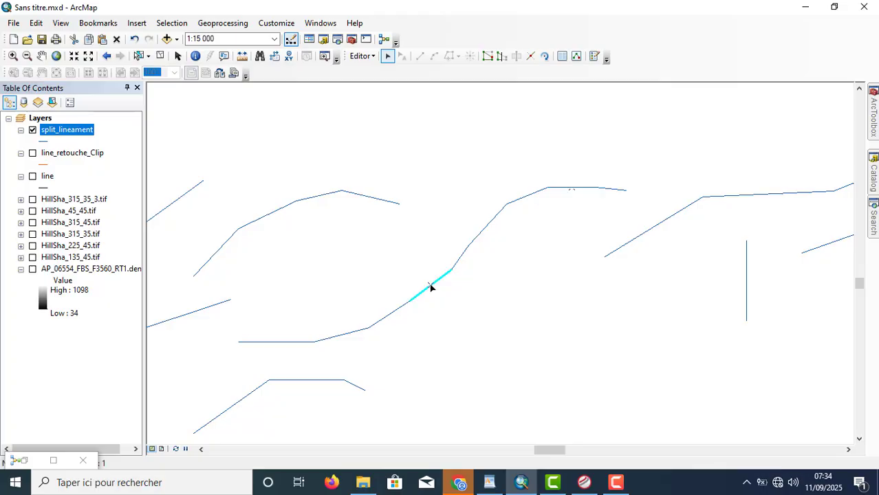
click(394, 311)
click(342, 335)
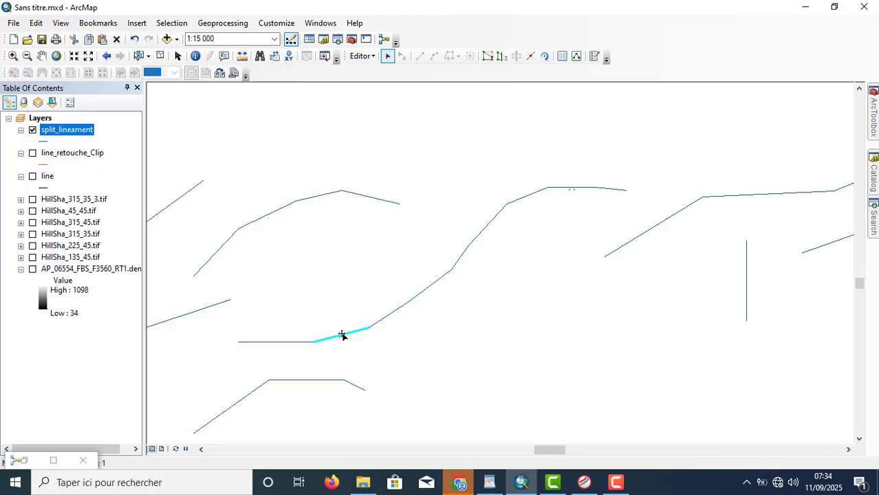
click(284, 341)
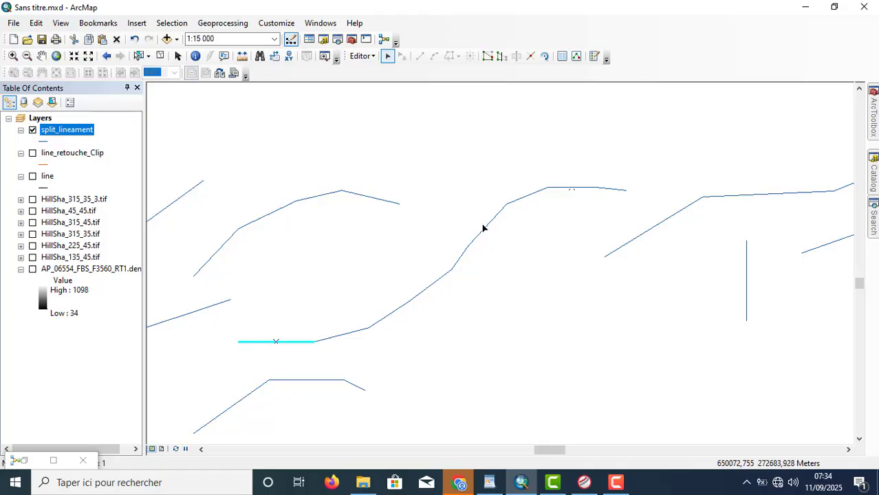
click(528, 199)
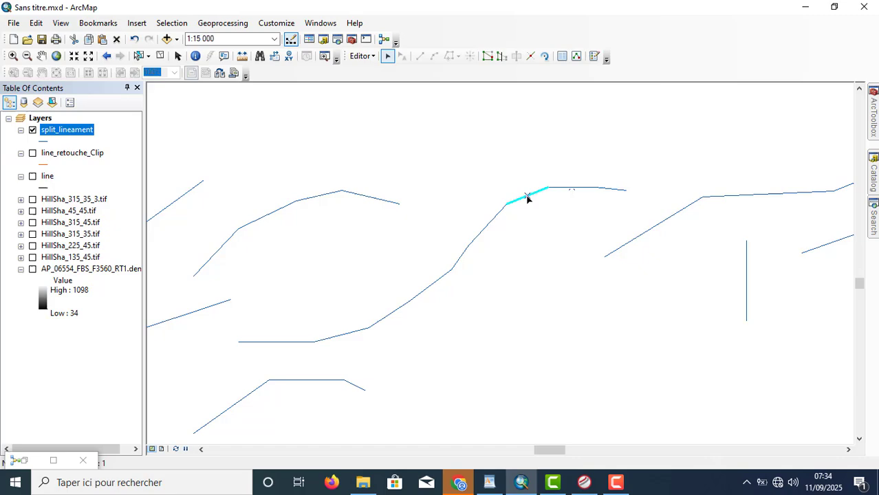
- Inspect the vertices of two adjacent upper segments of the long curved lineament, and dismiss the vertex editing tools
double_click(490, 229)
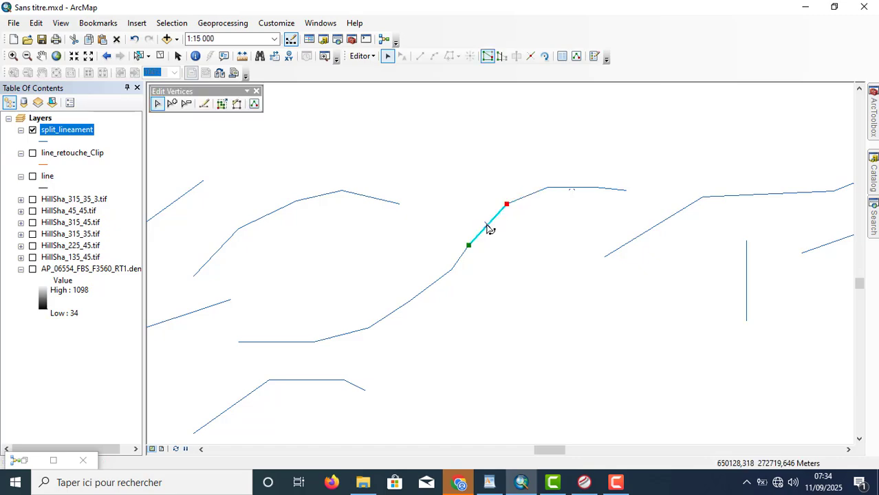
double_click(528, 197)
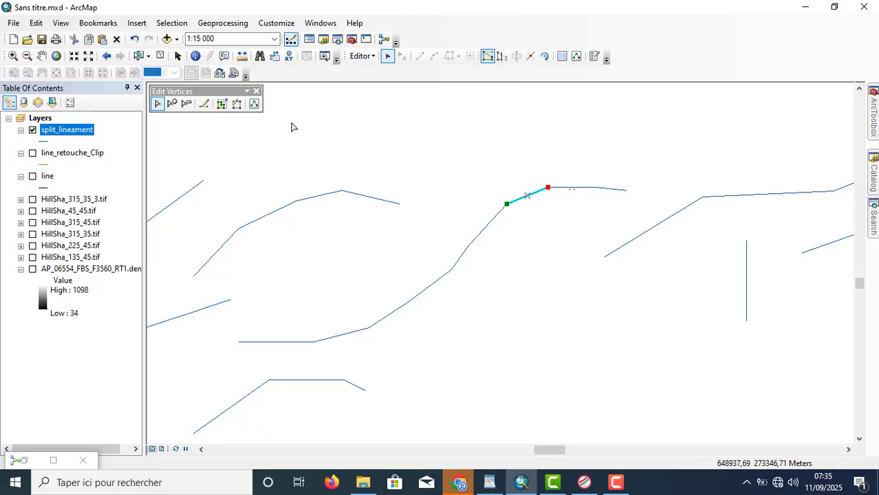
click(256, 92)
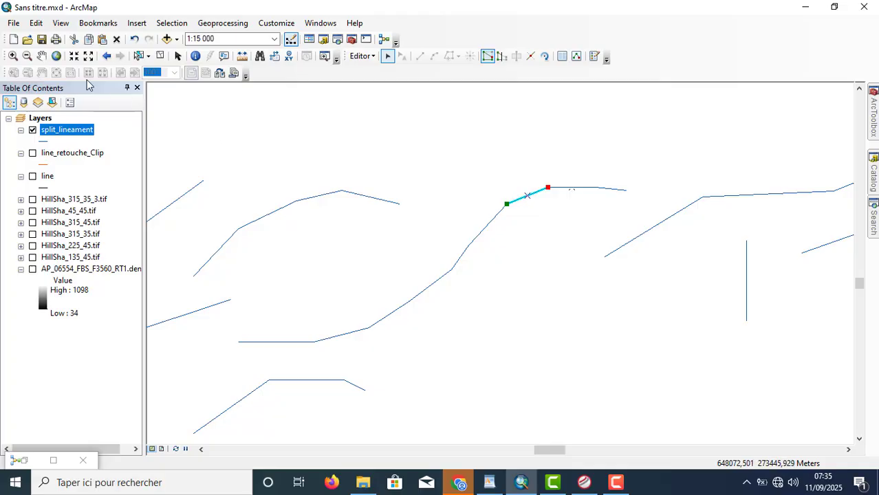
- Show the whole split_lineament layer, enlarged to fill the map view
click(57, 56)
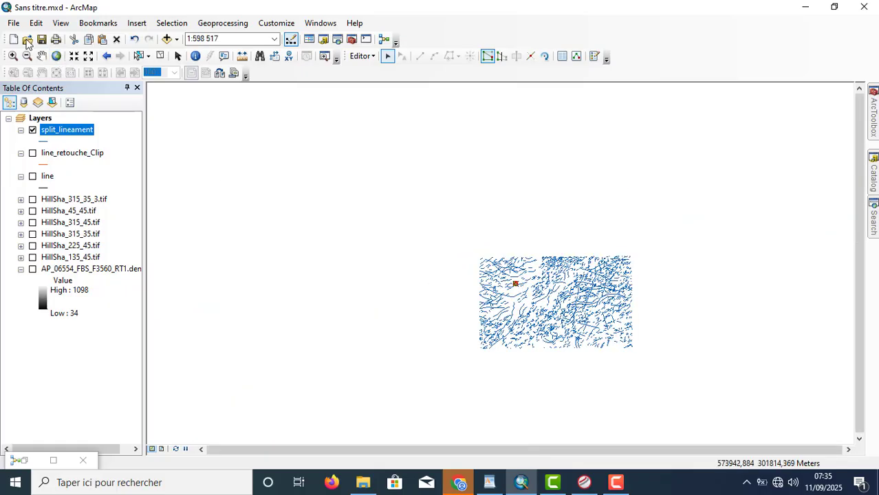
click(14, 57)
drag(473, 257, 634, 353)
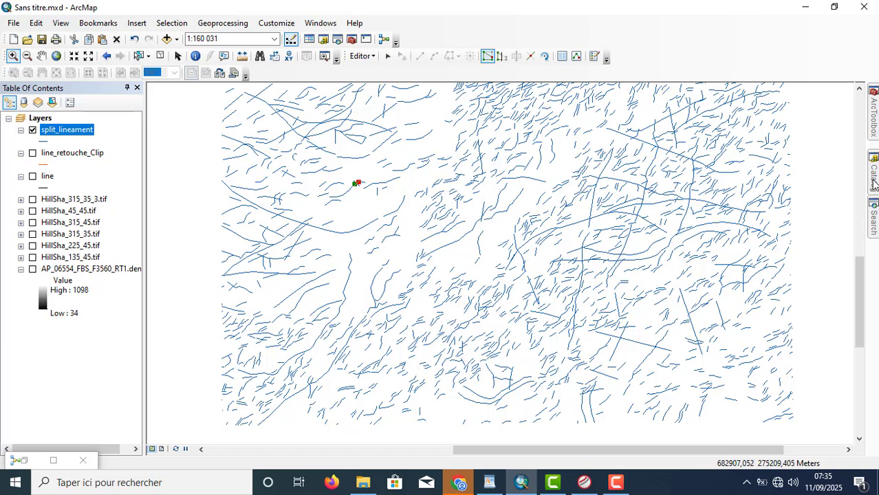
- Search for density tools and locate Line Density in the Spatial Analyst toolbox
mouse_move(872, 181)
mouse_move(873, 219)
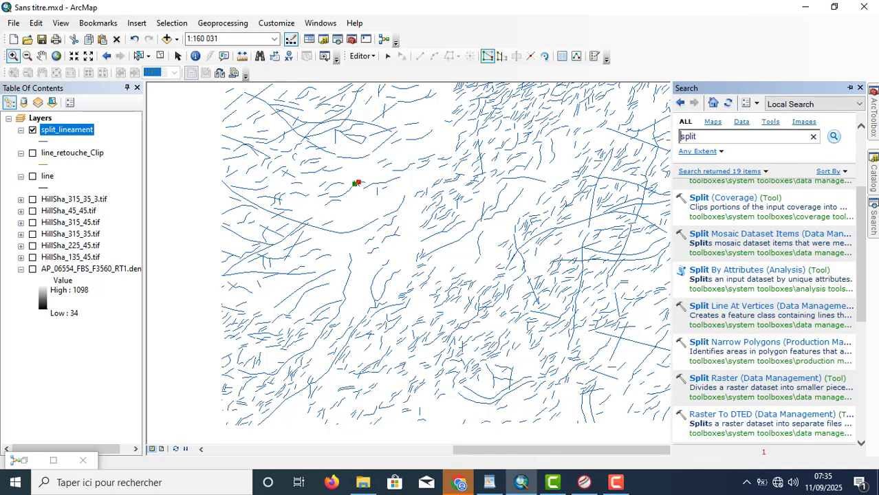
click(803, 136)
key(BackSpace)
text(den)
key(Return)
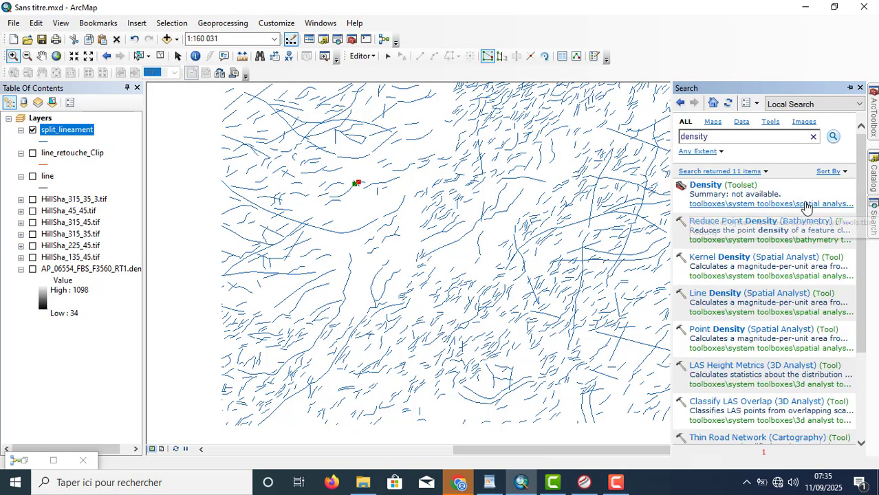
click(770, 318)
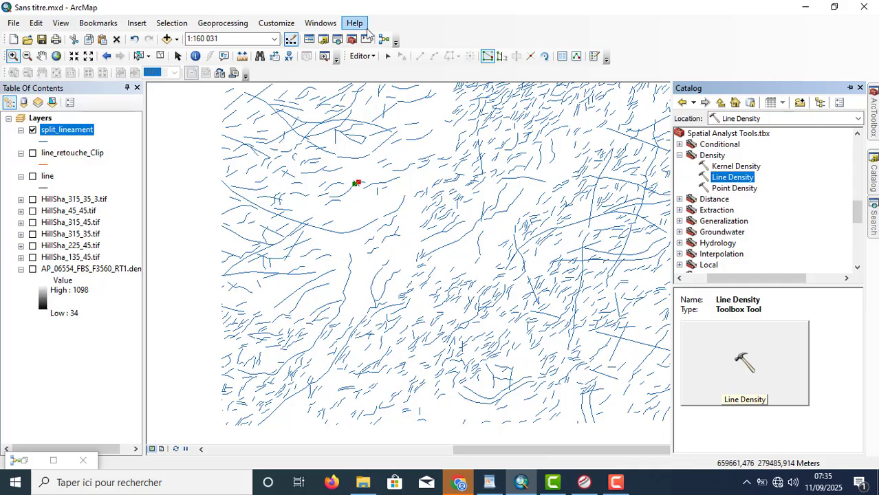
- Restore the minimized model and delete all Split Line At Vertices elements from it
double_click(28, 460)
drag(249, 172, 478, 290)
key(Delete)
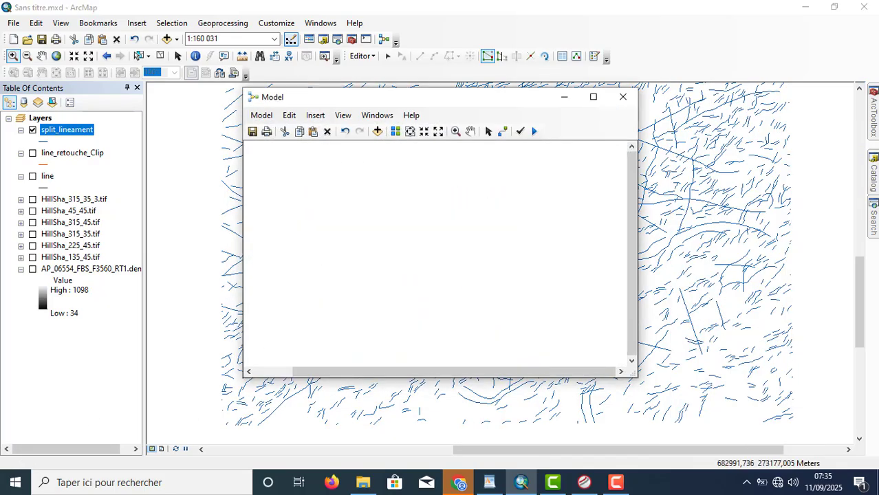
- Add the Line Density tool from the Spatial Analyst Density toolset to the empty model
click(874, 114)
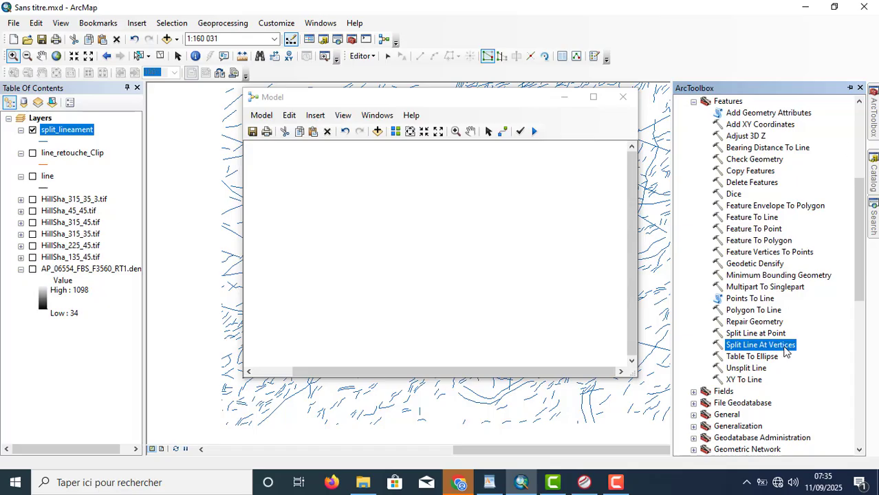
click(874, 219)
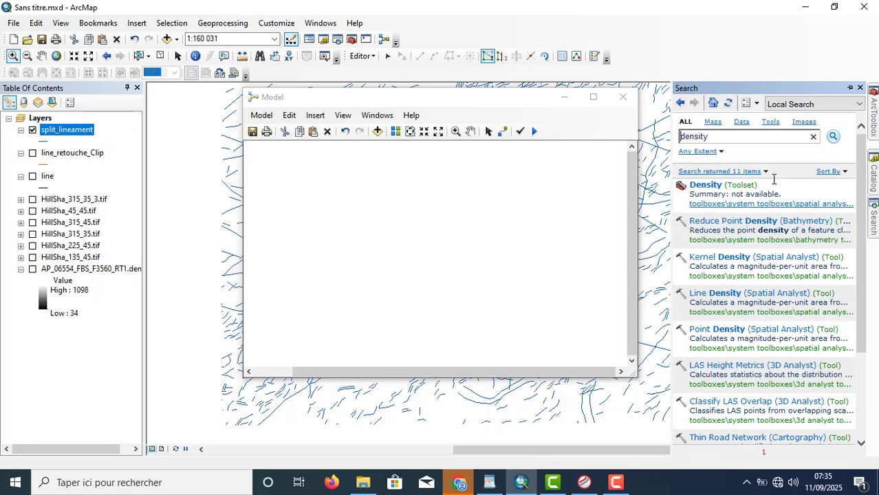
click(731, 313)
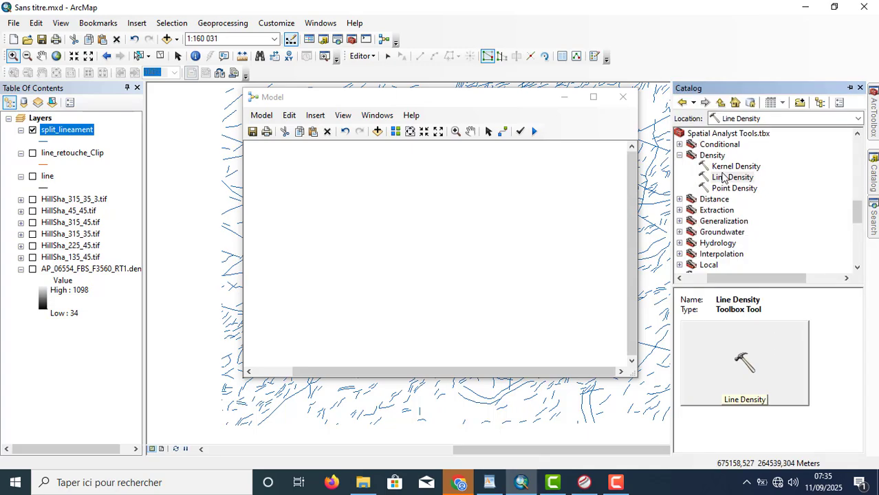
drag(723, 183, 307, 270)
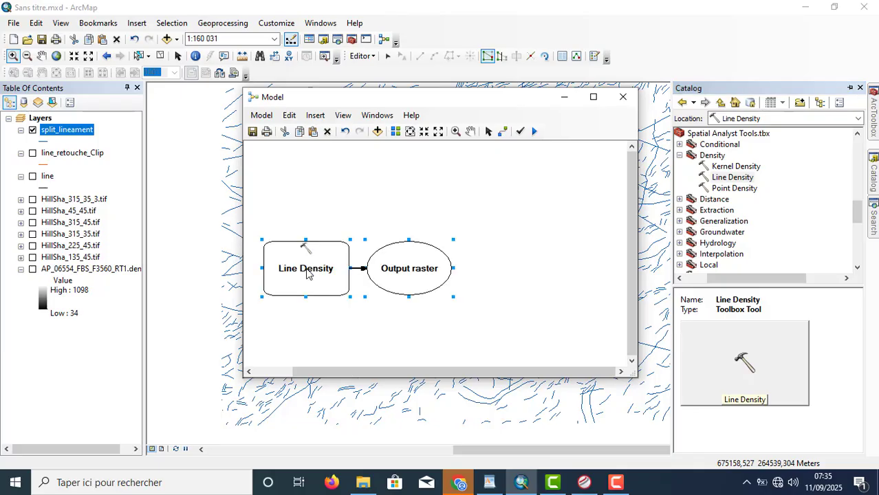
- Set split_lineament as the input polyline features of the Line Density tool in the model
double_click(306, 270)
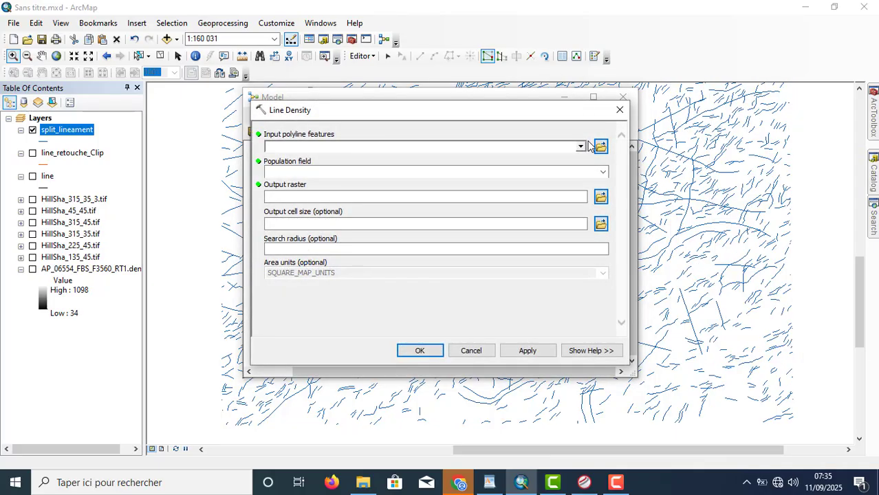
click(581, 147)
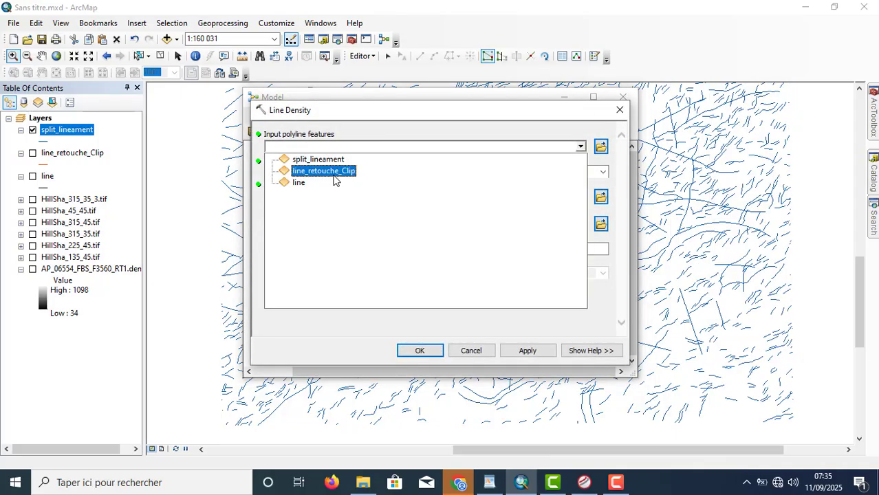
click(317, 160)
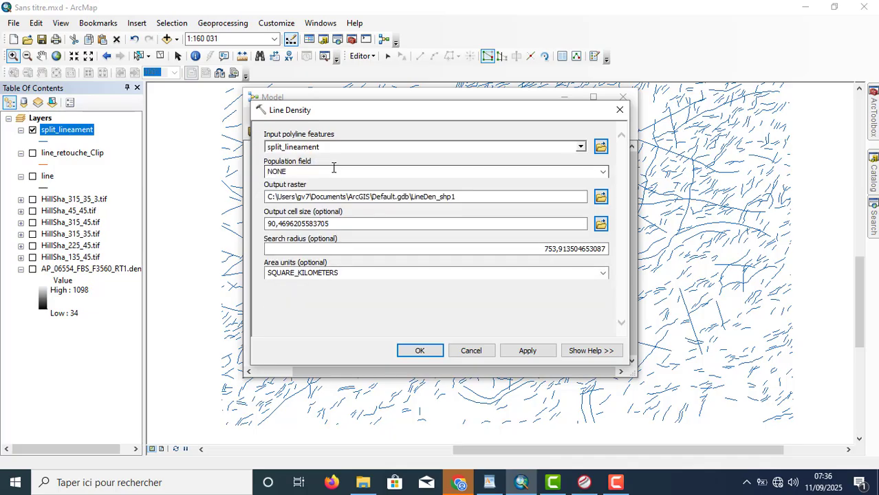
- Set the Line Density output raster to test_density.tif in the hillsh_315_35_3 folder and accept the tool settings
click(410, 197)
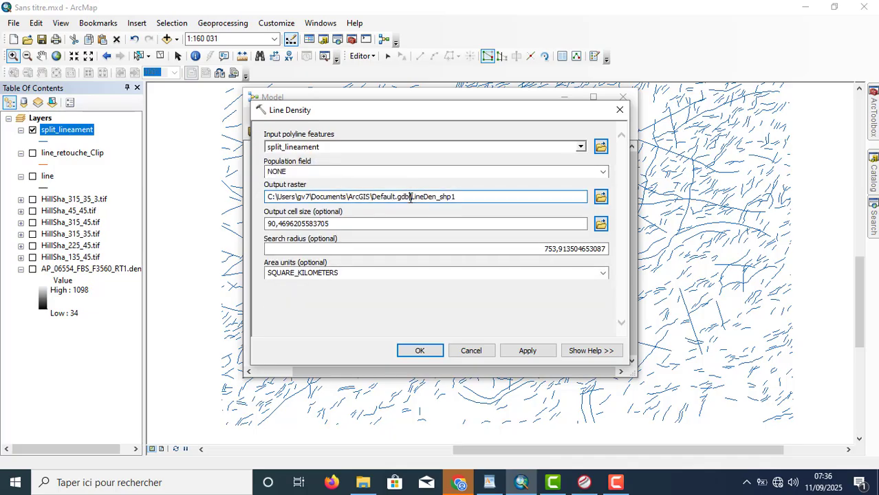
click(601, 196)
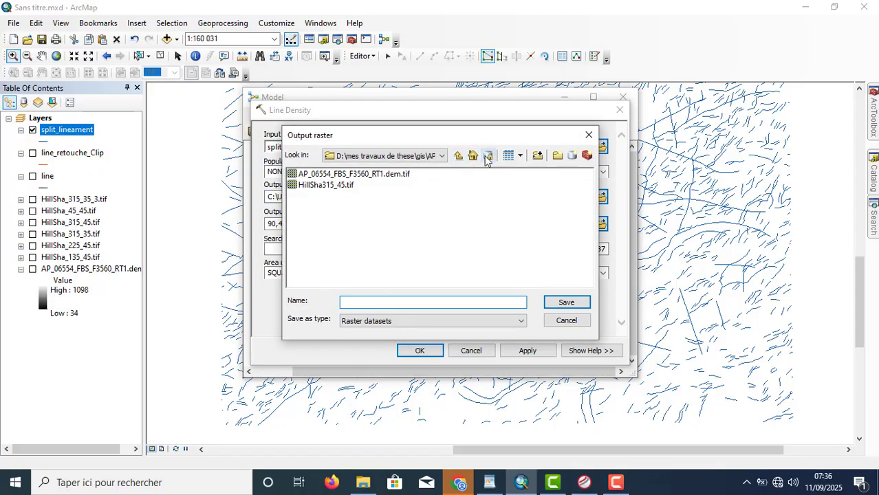
click(458, 156)
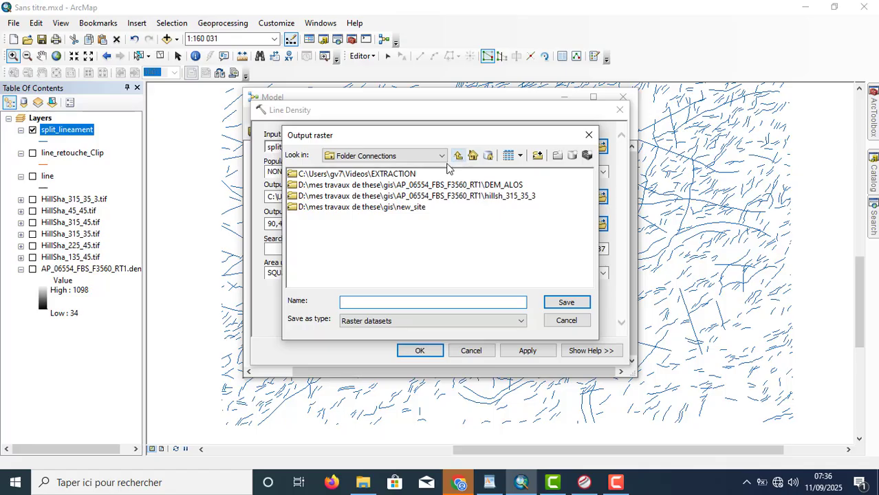
double_click(428, 198)
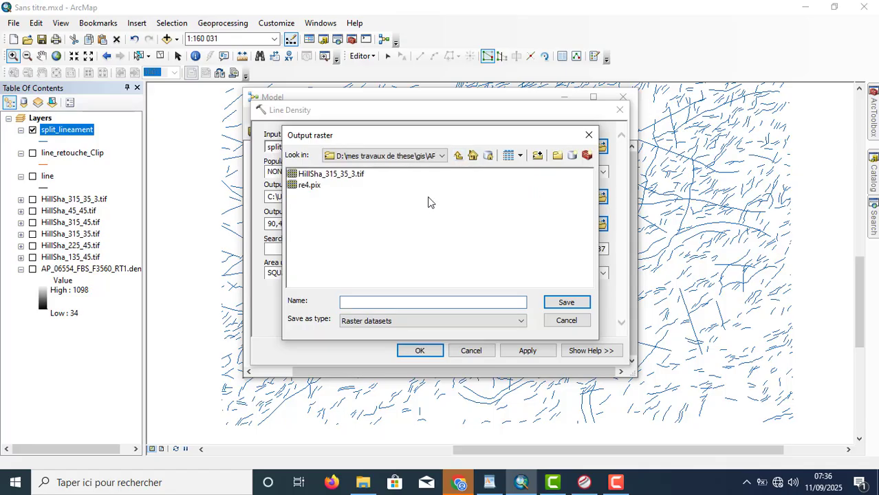
click(364, 301)
text(test_density)
click(563, 303)
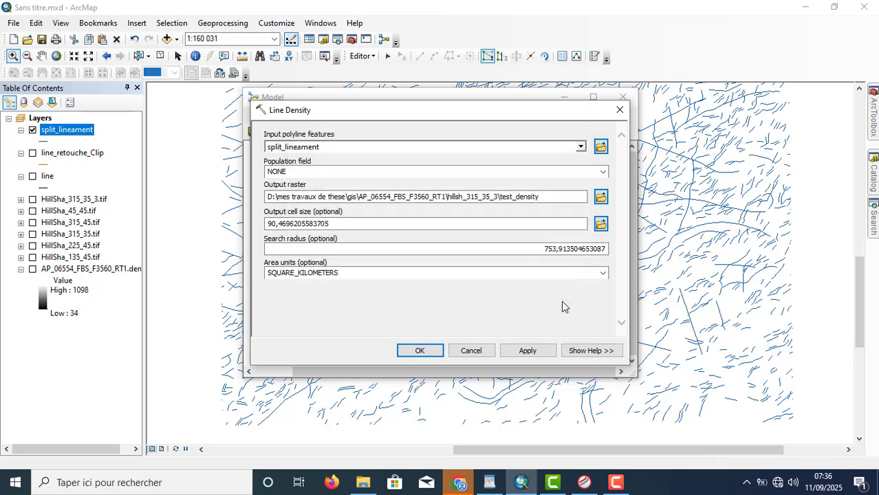
click(550, 199)
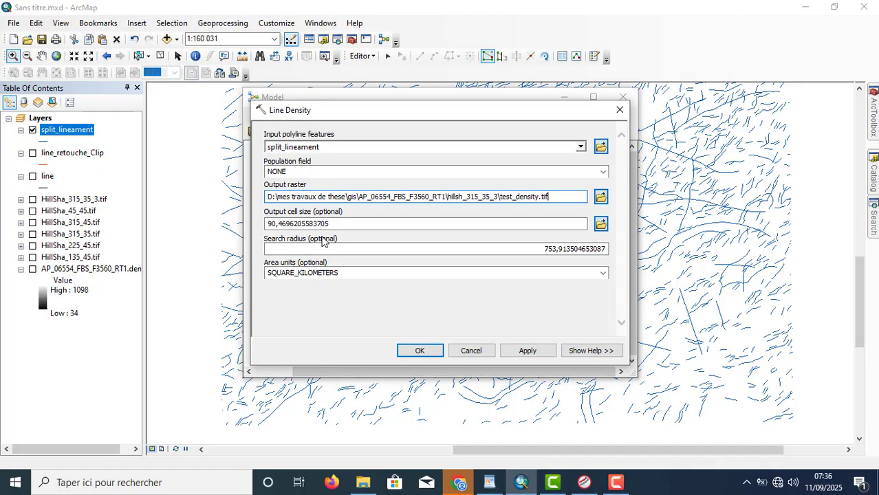
click(411, 352)
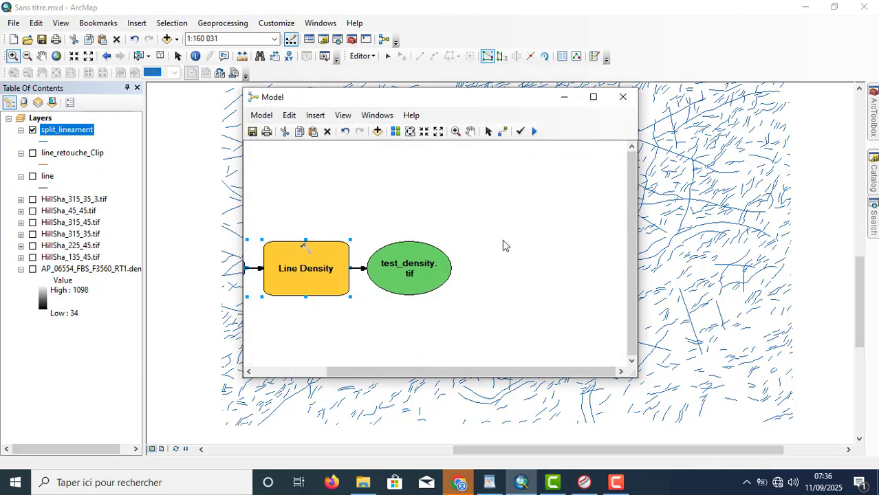
- Enable Add To Display for the test_density.tif output and run the model, dismissing the run report and minimizing the model window
drag(385, 372, 312, 372)
right_click(512, 267)
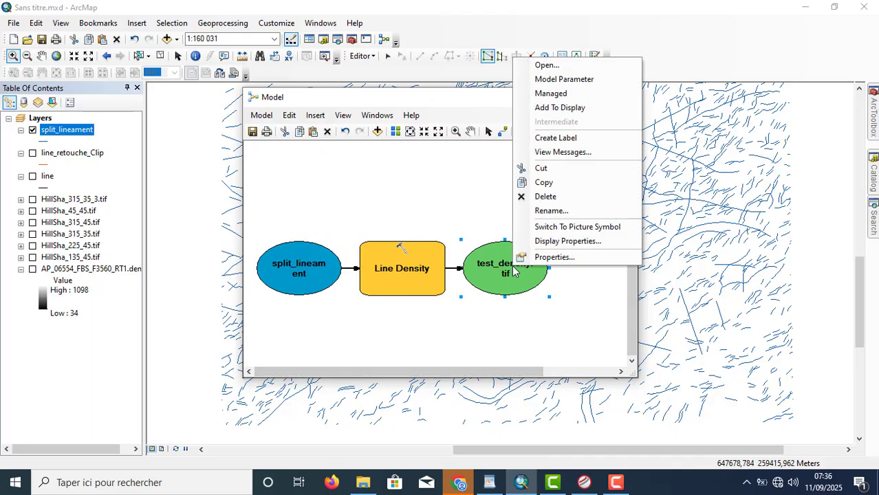
click(557, 108)
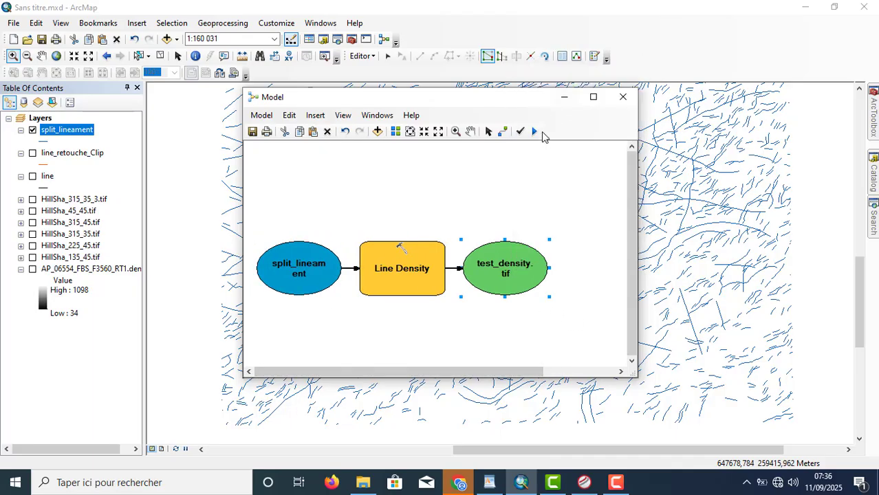
click(533, 130)
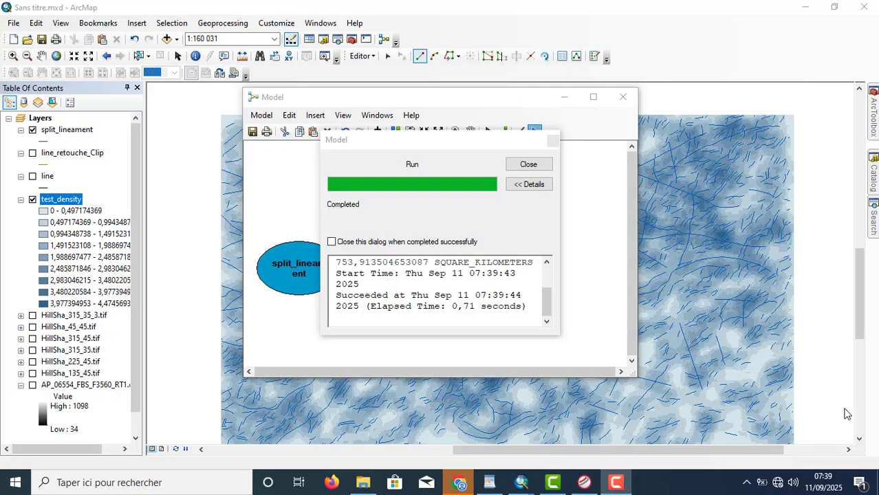
click(515, 165)
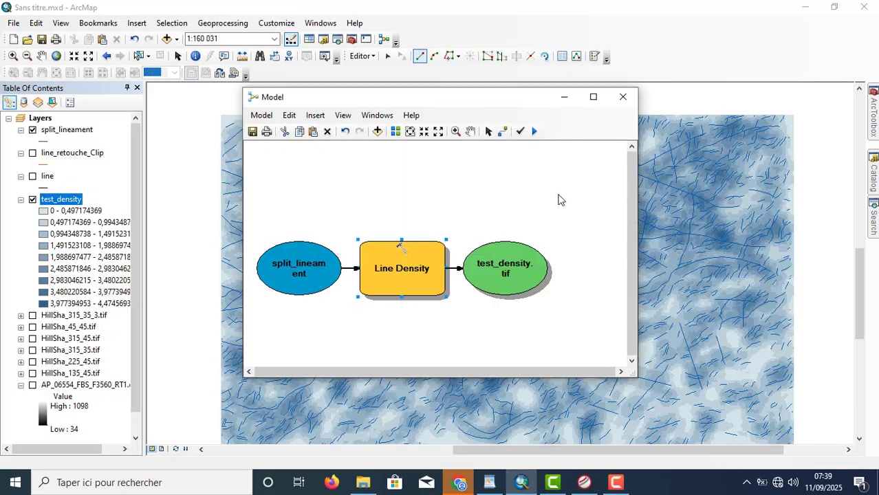
click(564, 97)
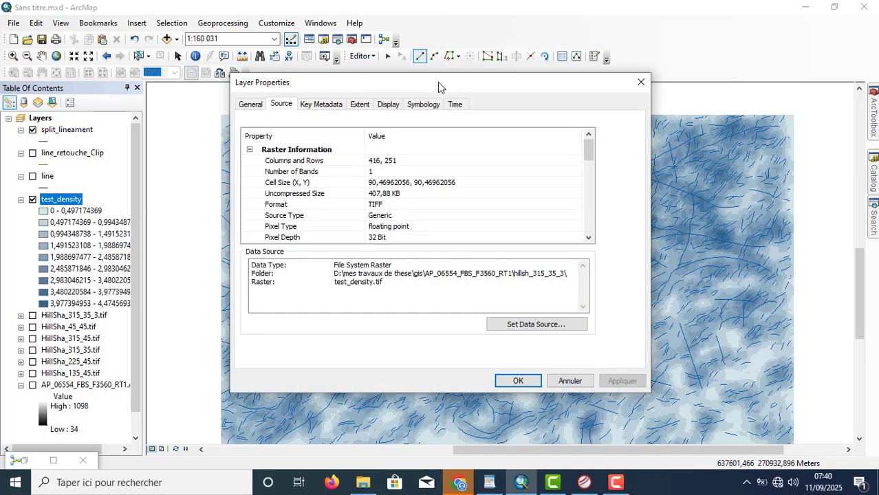
- Symbolize the test_density raster in seven classes with the green-yellow-red color ramp, and widen the table of contents
click(428, 104)
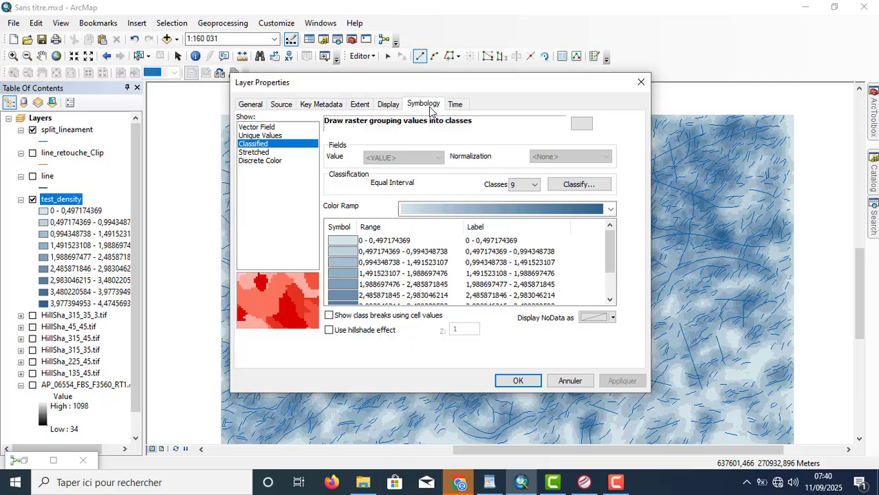
click(479, 209)
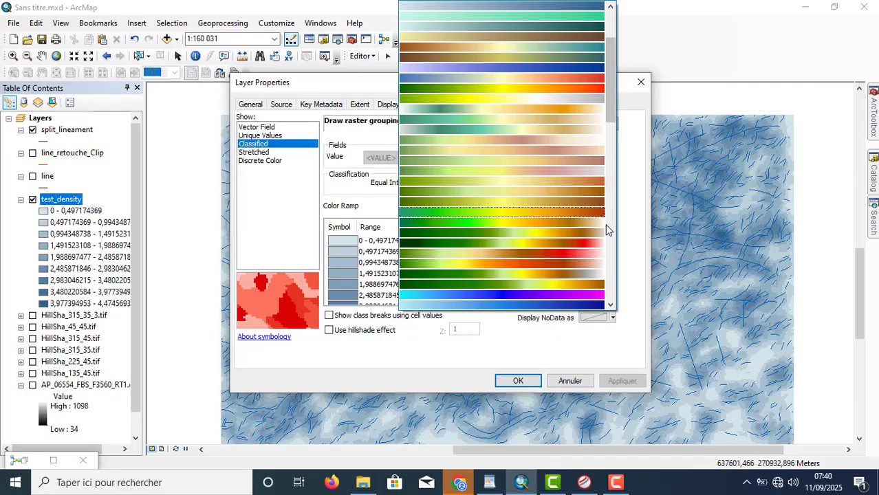
drag(610, 82, 613, 248)
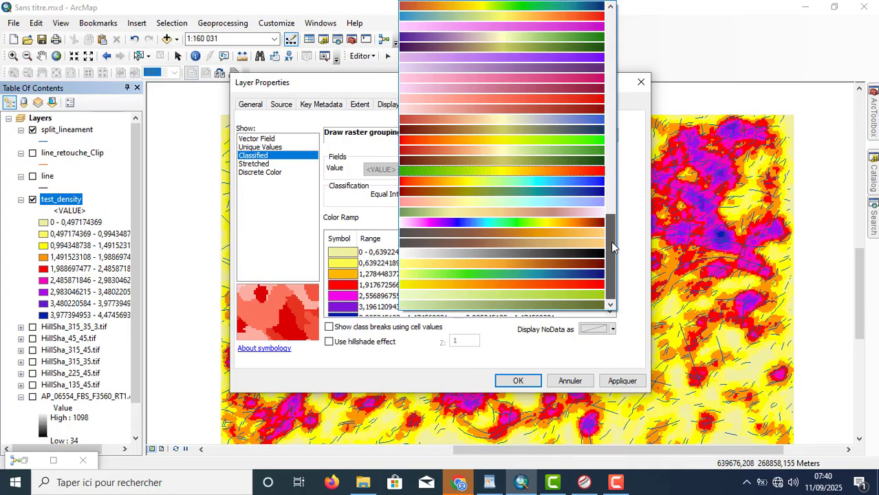
click(581, 171)
click(622, 381)
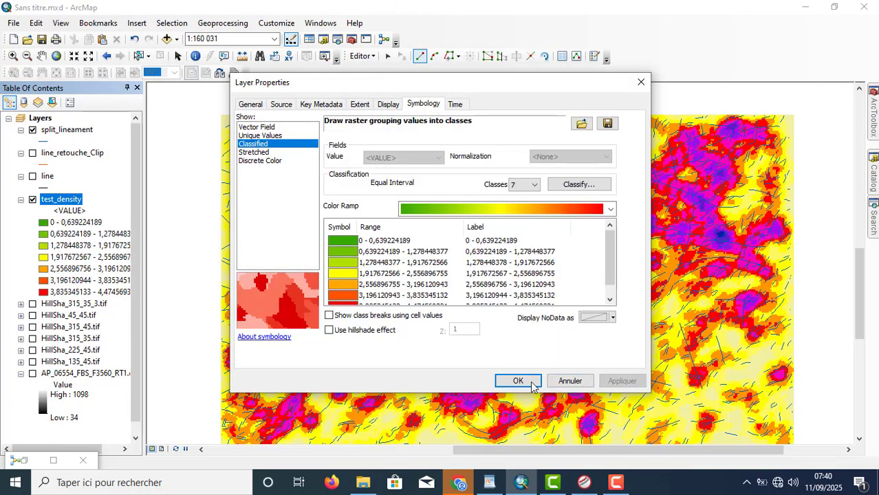
click(524, 383)
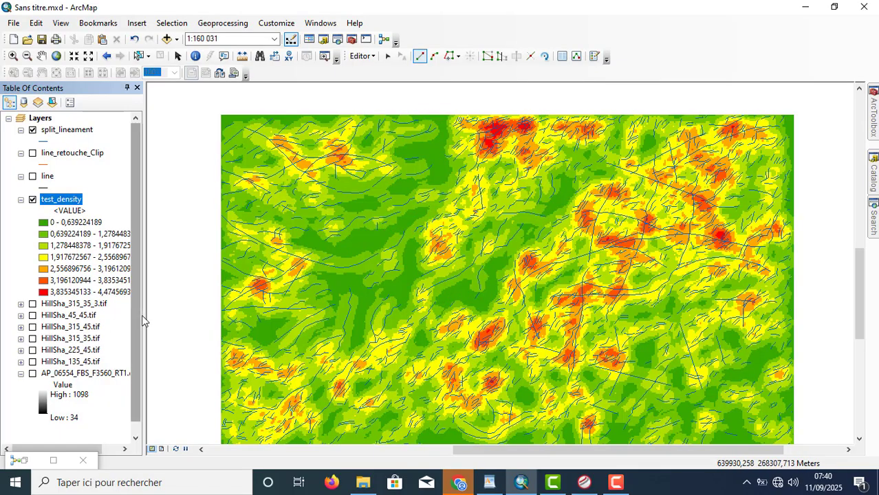
drag(145, 315, 191, 349)
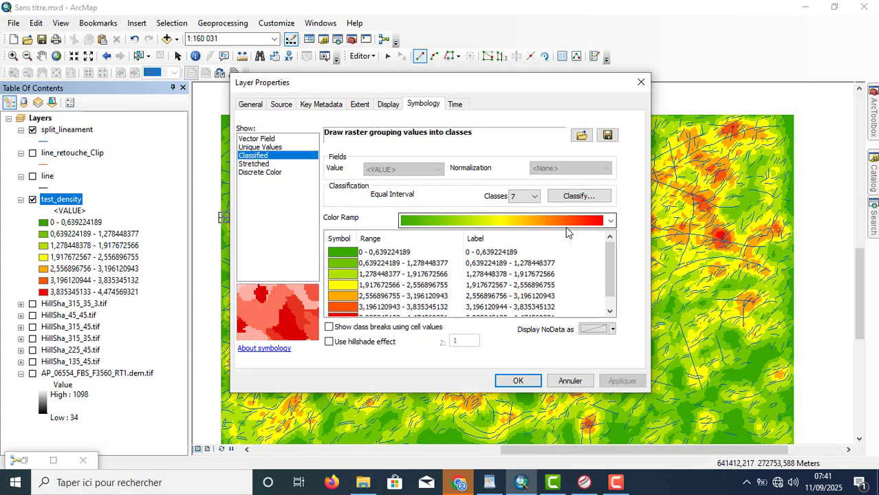
- Try the red-yellow-cyan-blue color ramp on the test_density classes and review the class colors
click(562, 223)
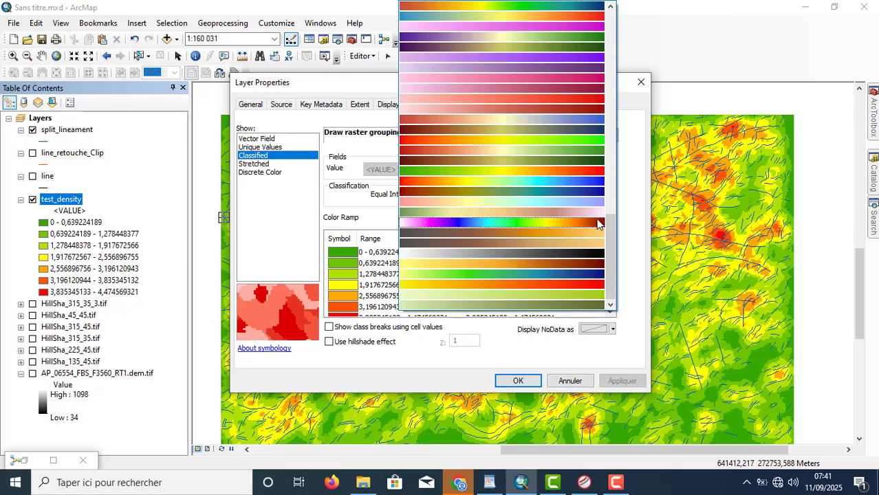
click(559, 180)
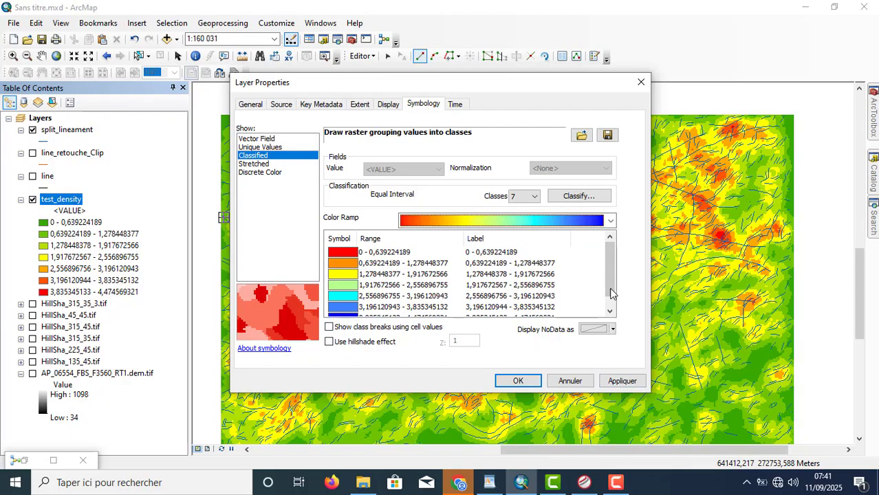
click(612, 311)
drag(610, 294, 611, 284)
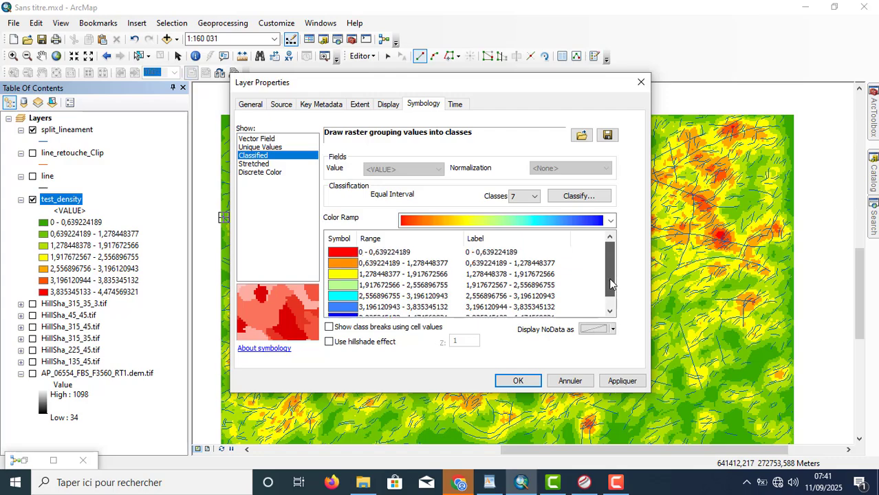
- Apply the blue-yellow-red color ramp to the test_density classes and close the layer properties
click(609, 220)
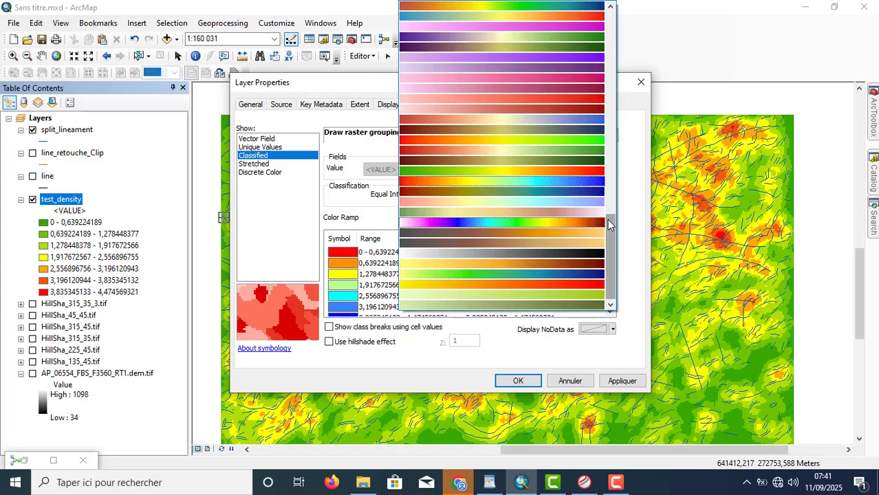
mouse_move(612, 238)
mouse_down()
mouse_move(606, 28)
mouse_move(617, 254)
mouse_up()
click(553, 16)
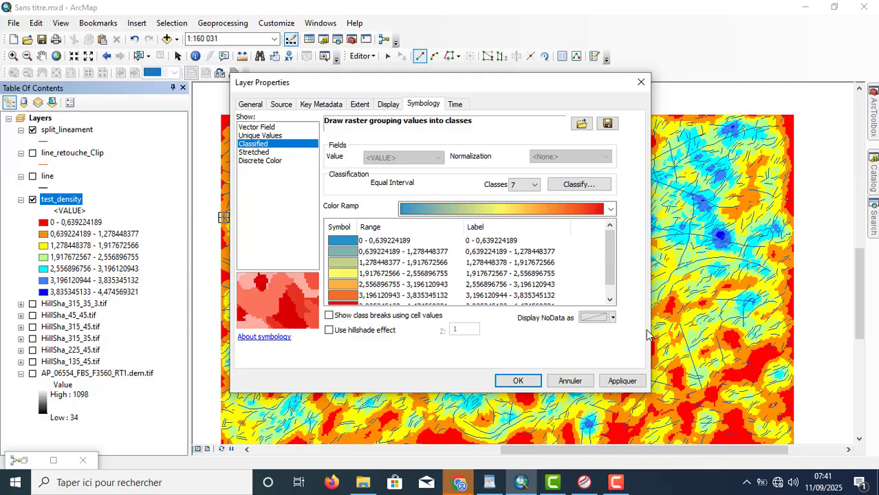
click(622, 381)
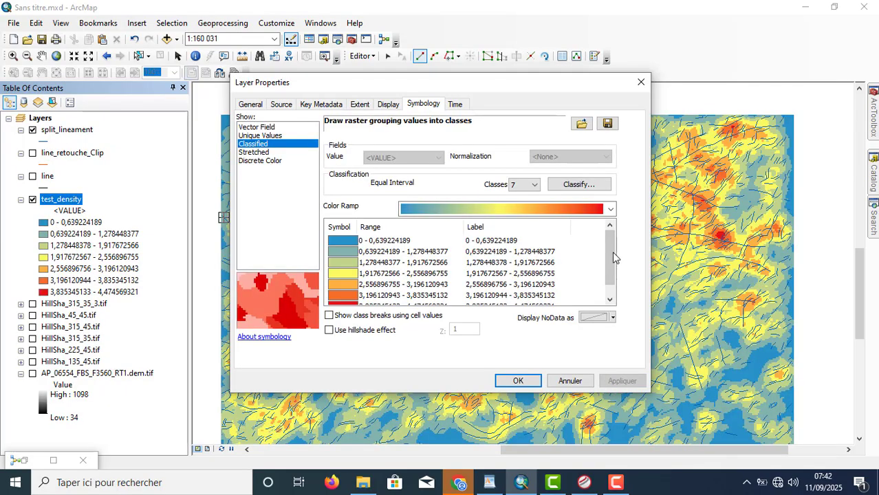
drag(612, 251, 614, 275)
click(526, 382)
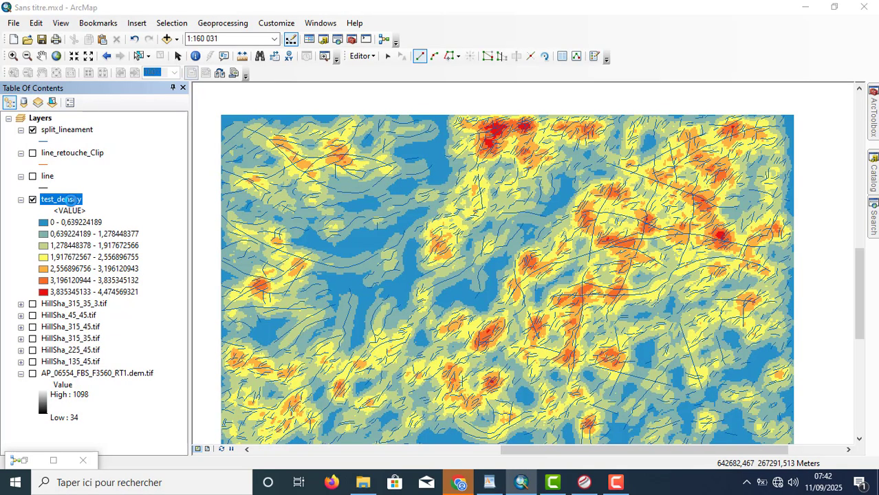
- Reopen the test_density layer properties and examine the classification histogram and break values
double_click(69, 200)
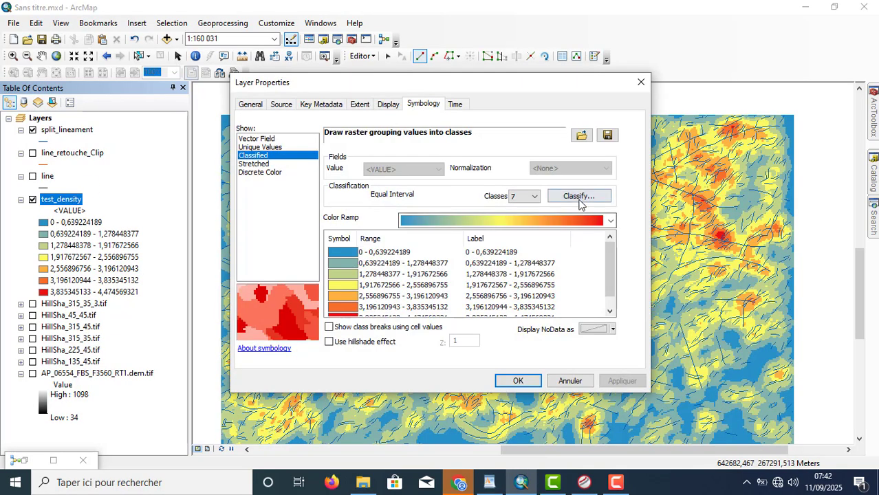
click(579, 198)
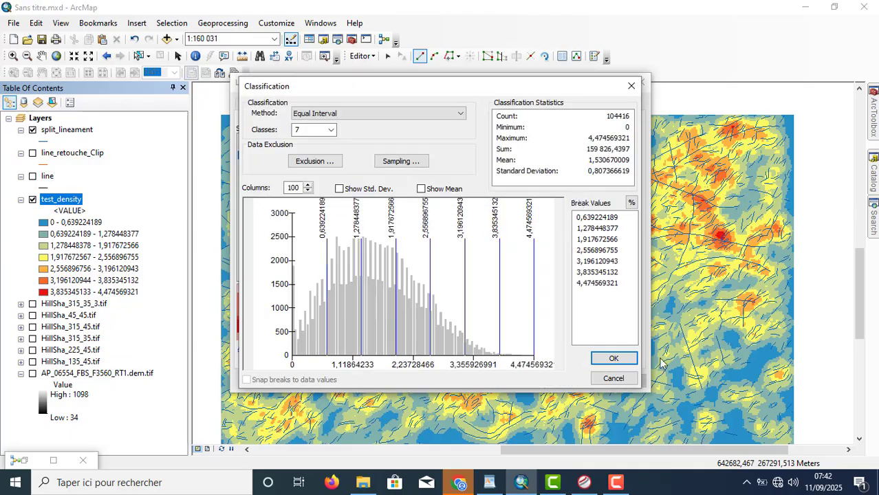
click(617, 380)
right_click(563, 277)
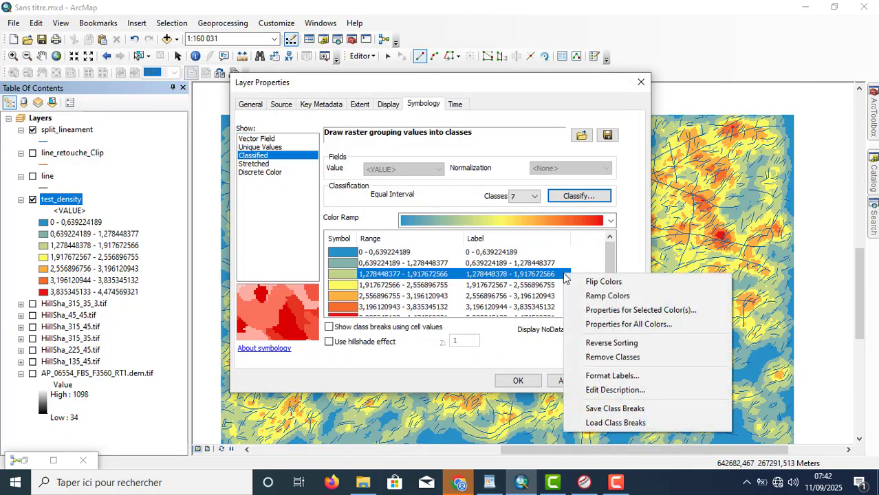
click(619, 375)
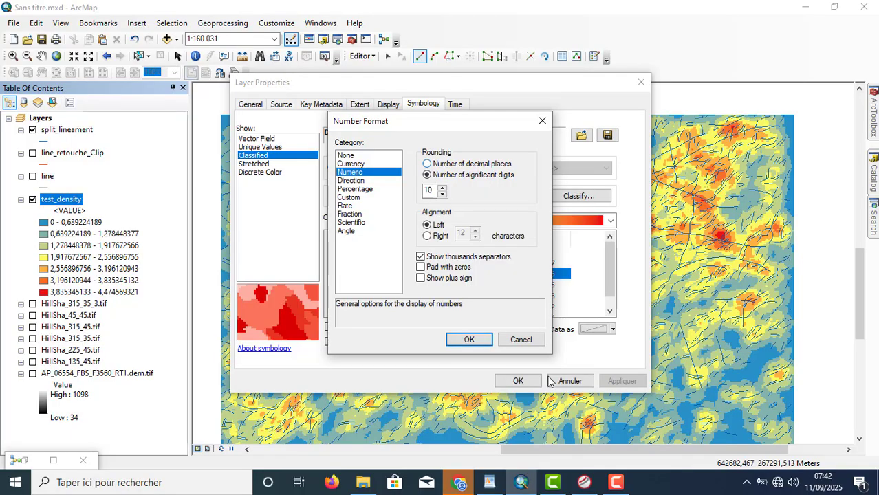
click(540, 340)
- Format the test_density class labels as numeric values rounded to two decimal places and apply the change
right_click(587, 297)
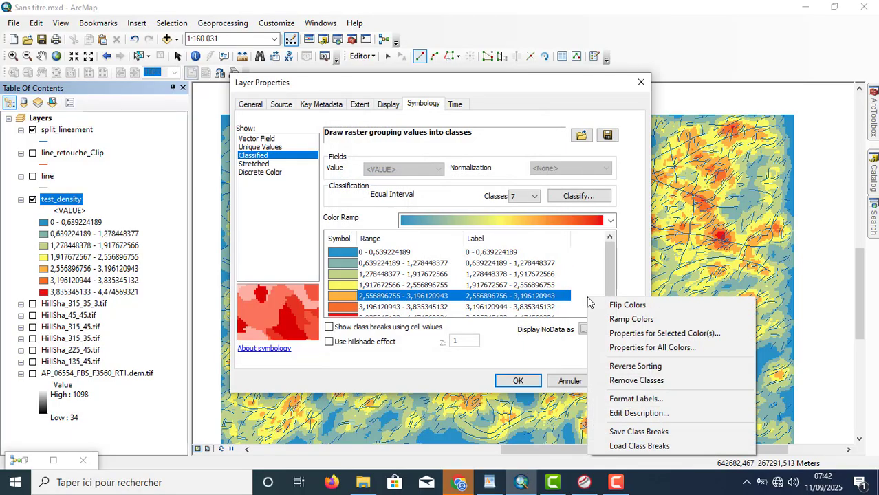
click(627, 401)
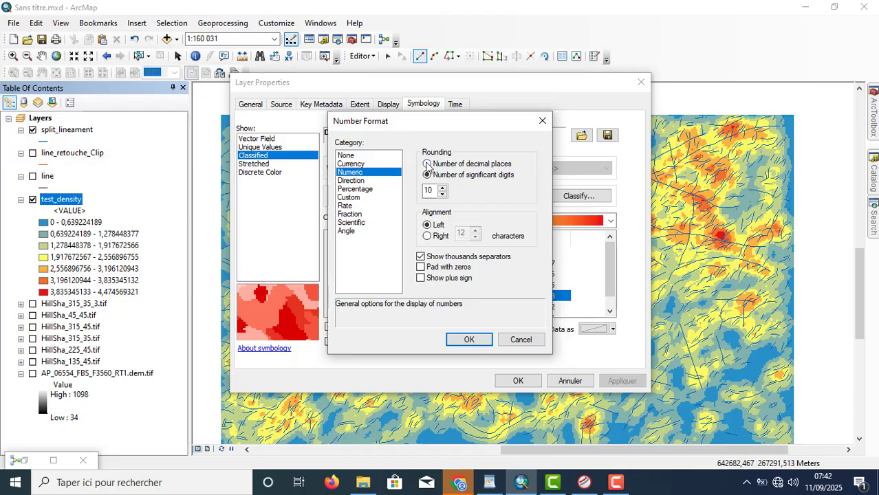
click(427, 164)
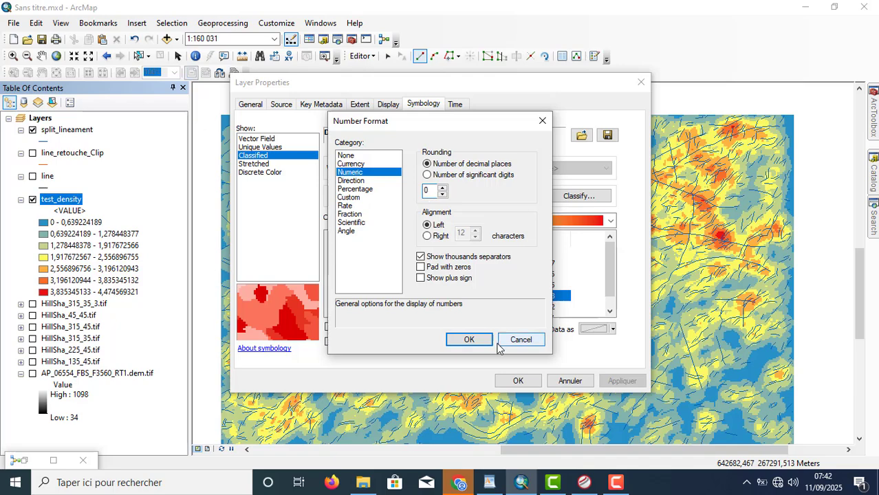
click(470, 339)
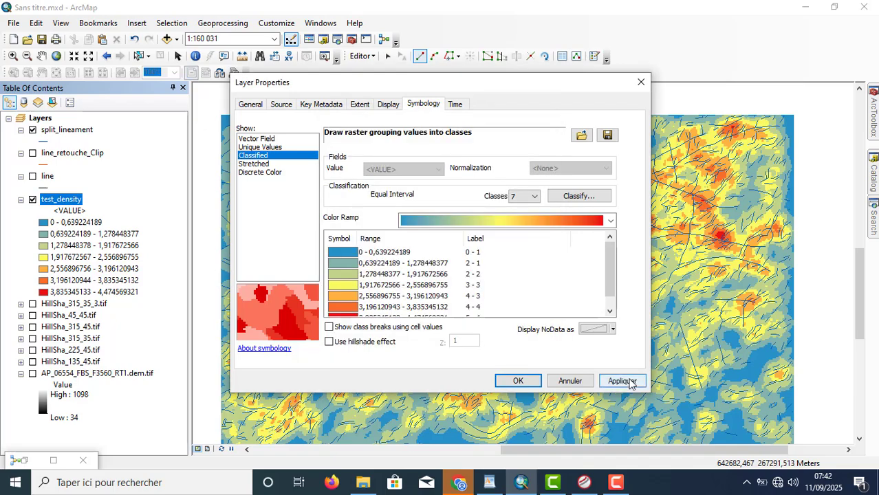
right_click(559, 286)
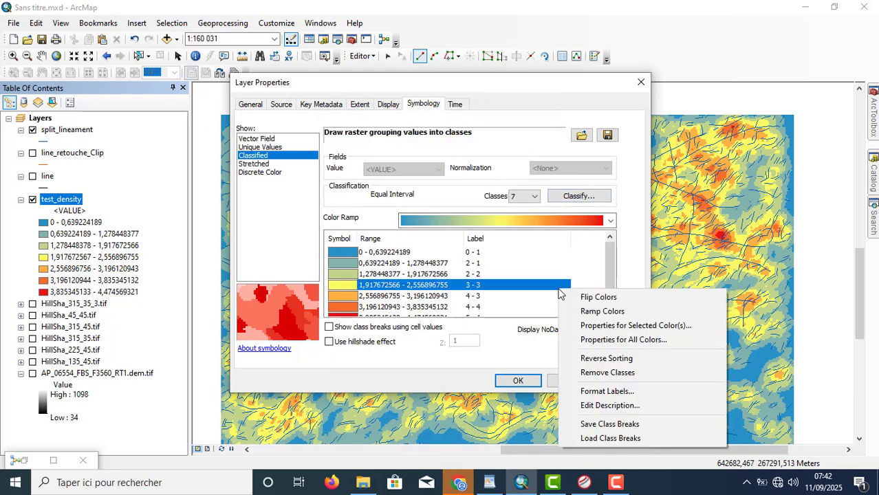
click(597, 392)
double_click(442, 191)
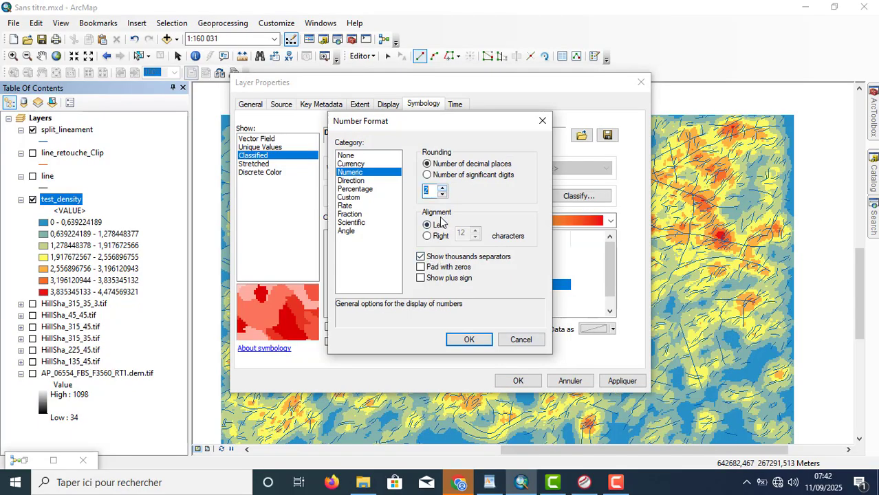
click(469, 339)
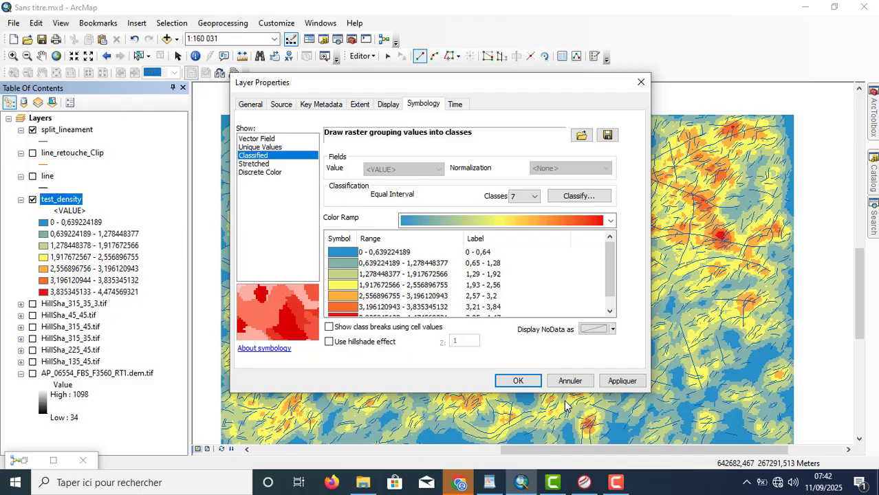
click(621, 380)
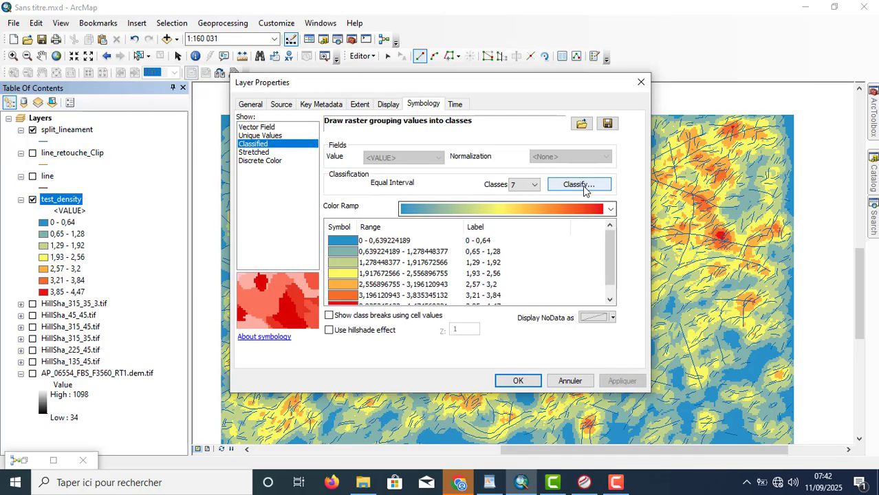
- Open the classification settings of test_density and set the first break value to 1
click(590, 184)
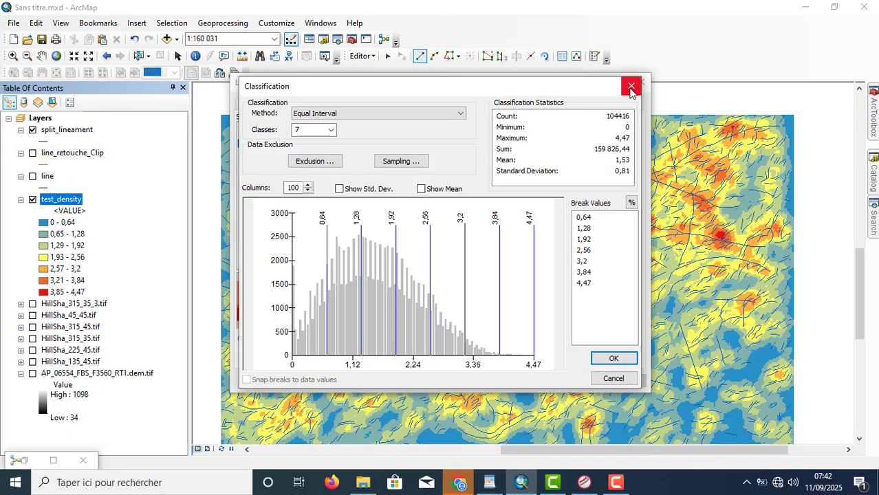
click(632, 86)
click(595, 187)
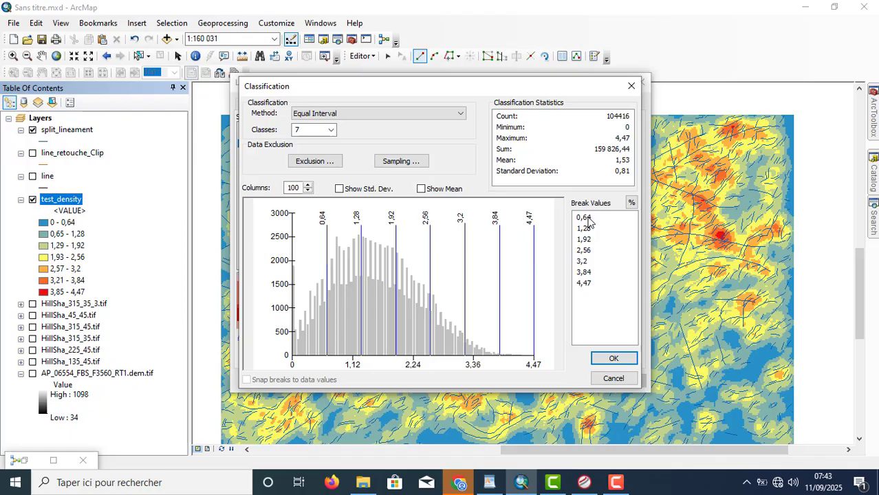
click(585, 218)
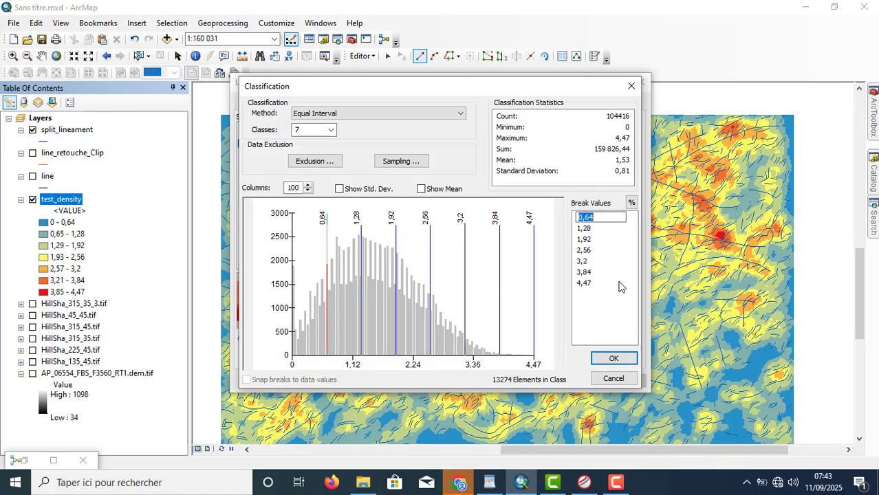
text(1)
key(Return)
- Change the second class break value to 1,5
click(581, 228)
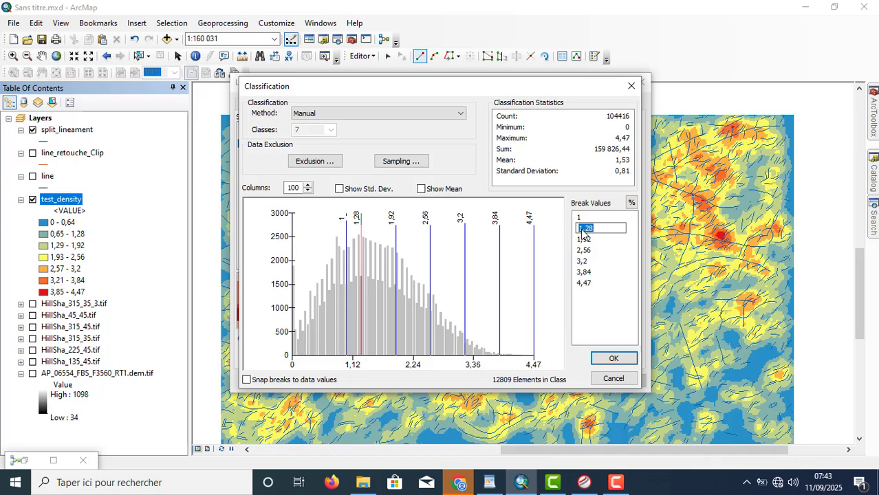
text(1,5)
key(Return)
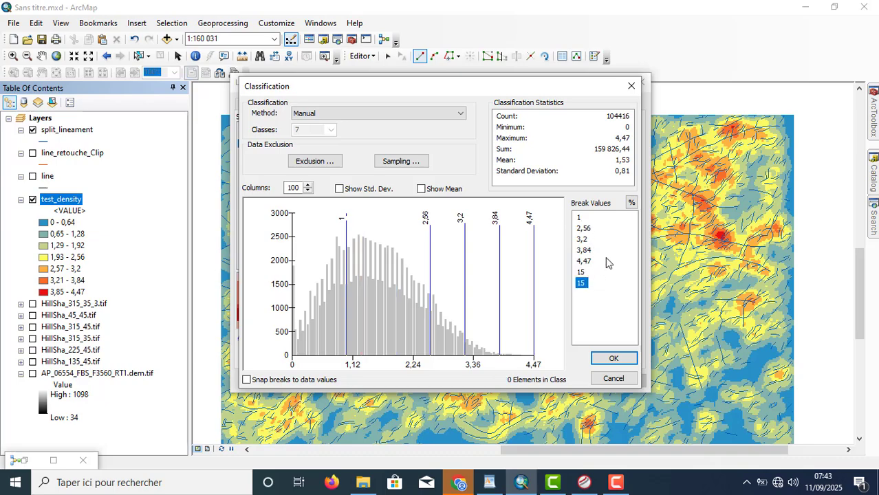
click(584, 283)
text(1,5)
click(612, 359)
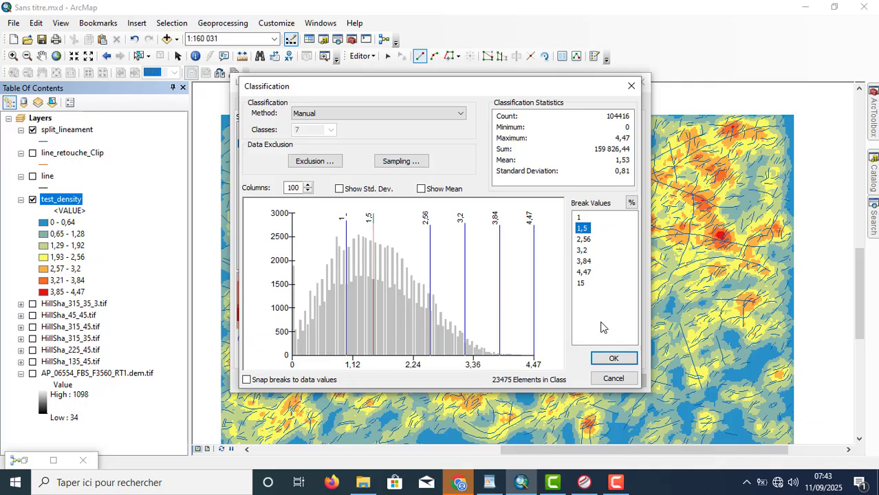
- Set the second class break value to 2 and the fourth to 3
click(584, 229)
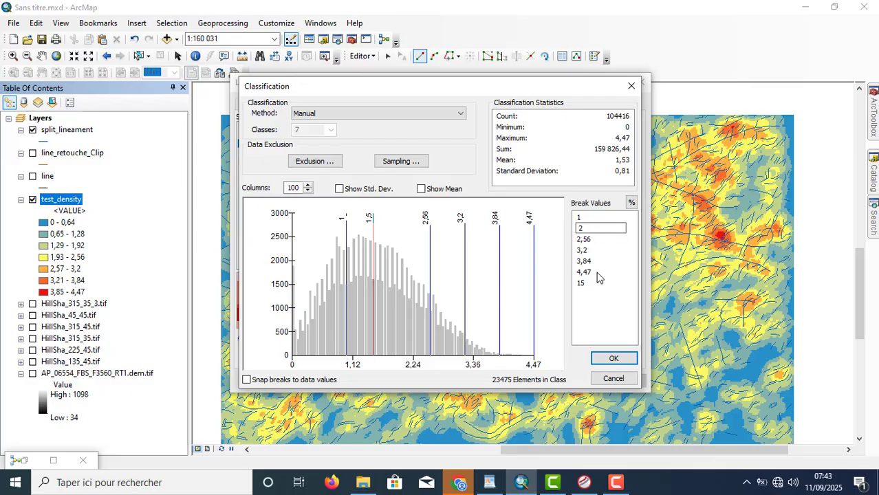
key(Return)
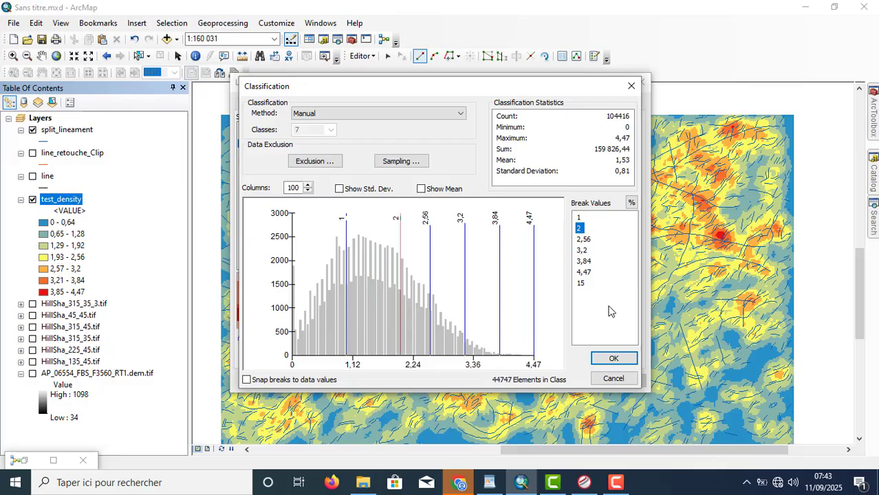
click(584, 240)
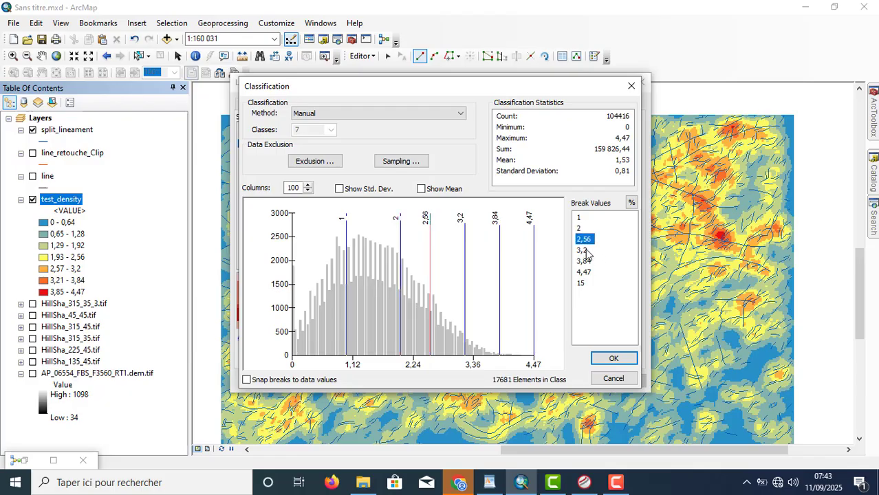
click(585, 250)
key(Return)
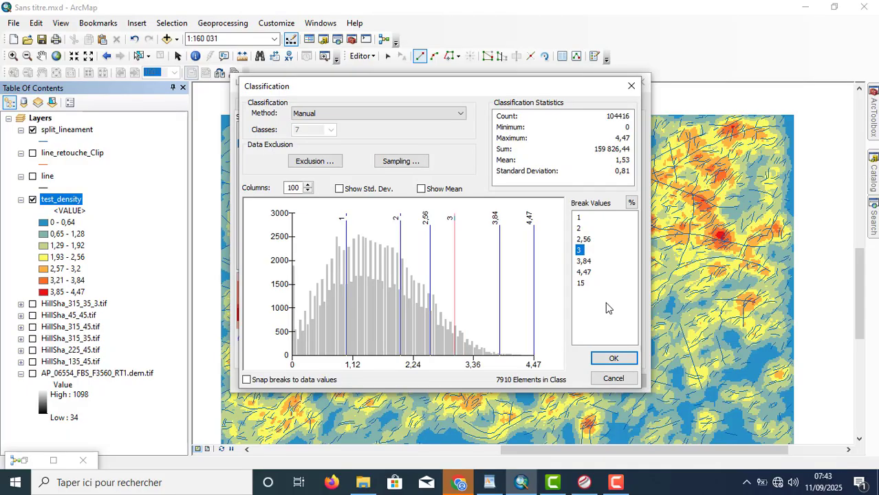
- Accept the manual class breaks for test_density and apply them to the map
click(614, 358)
click(616, 379)
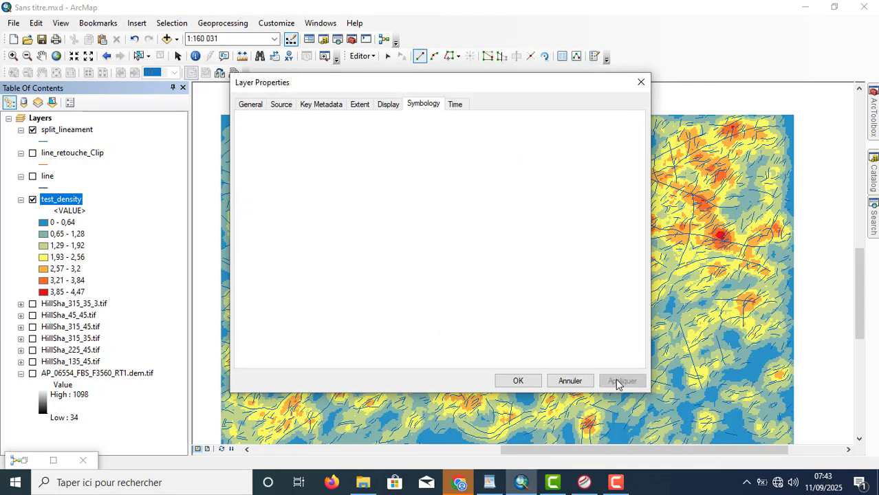
click(530, 383)
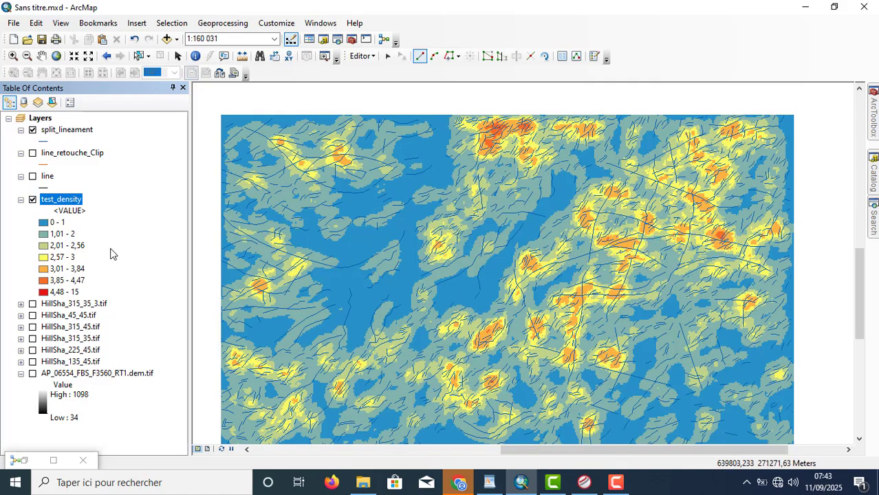
- Reopen the classification settings of test_density and set the fifth break value to 3,5 and the sixth to 4
double_click(61, 200)
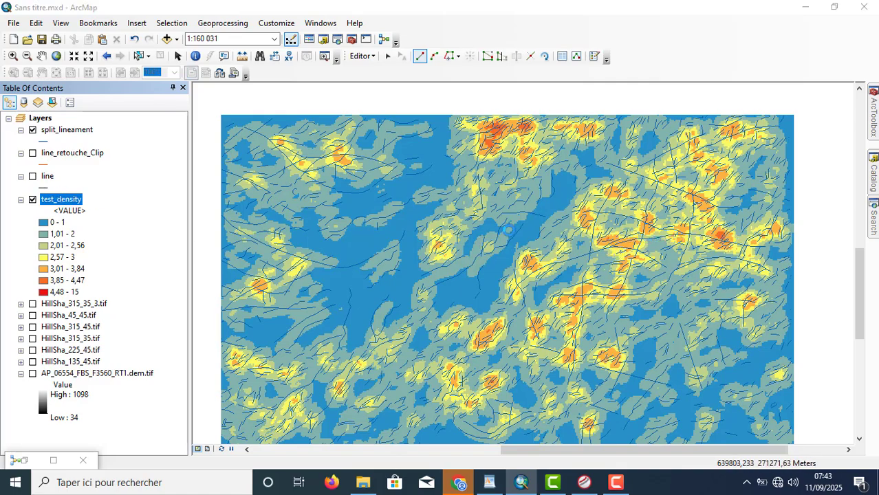
click(604, 197)
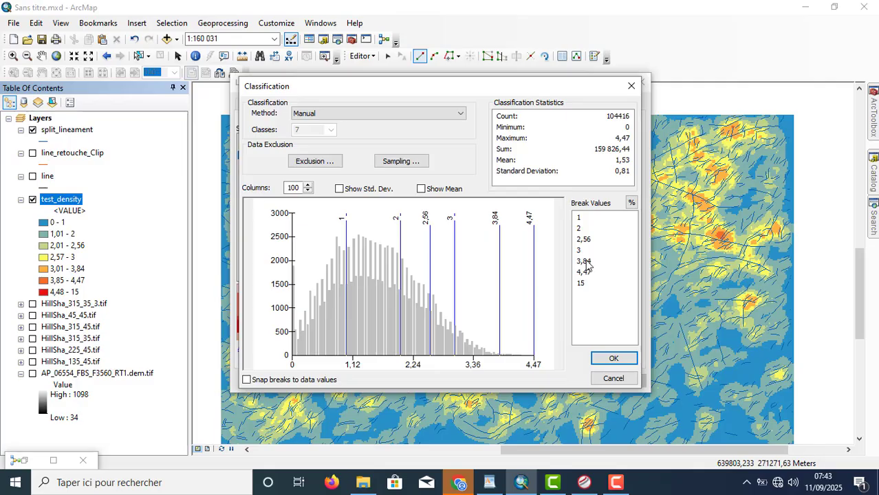
click(585, 262)
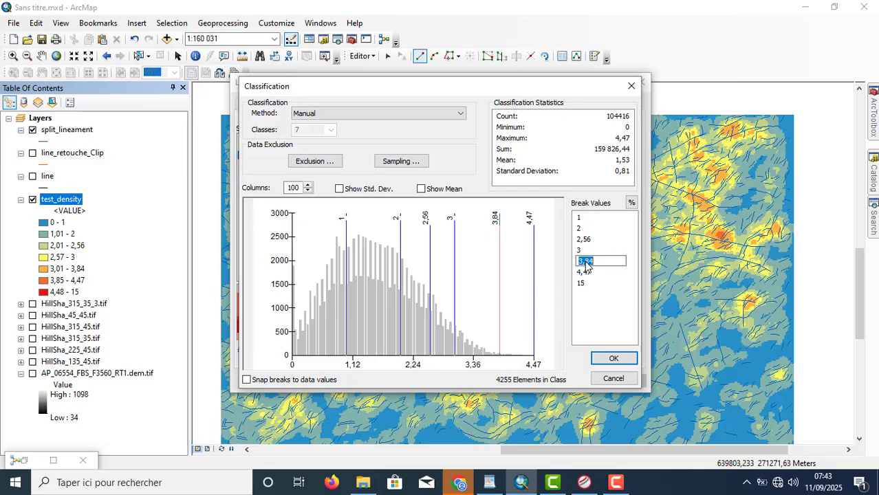
text(3,5)
key(Return)
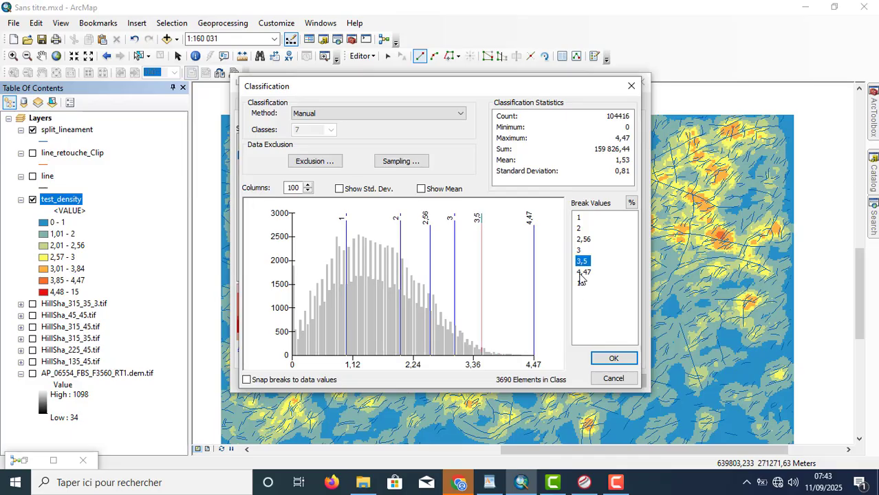
click(580, 273)
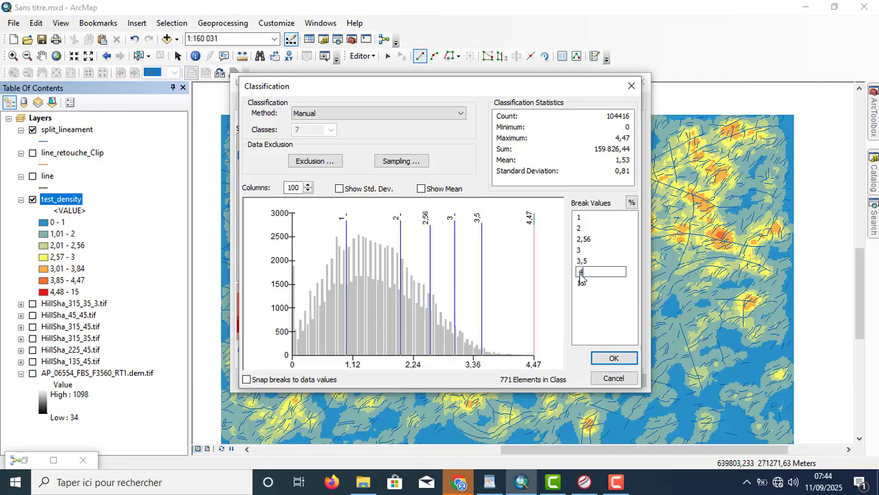
text(4)
key(Return)
- Replace the last break value of test_density with 1,5 and apply the classification to the map
click(582, 284)
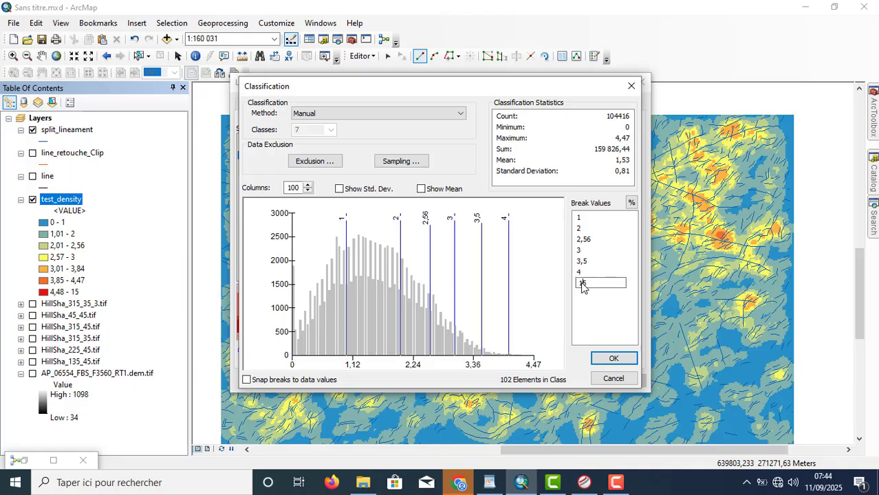
text(1,5)
key(Return)
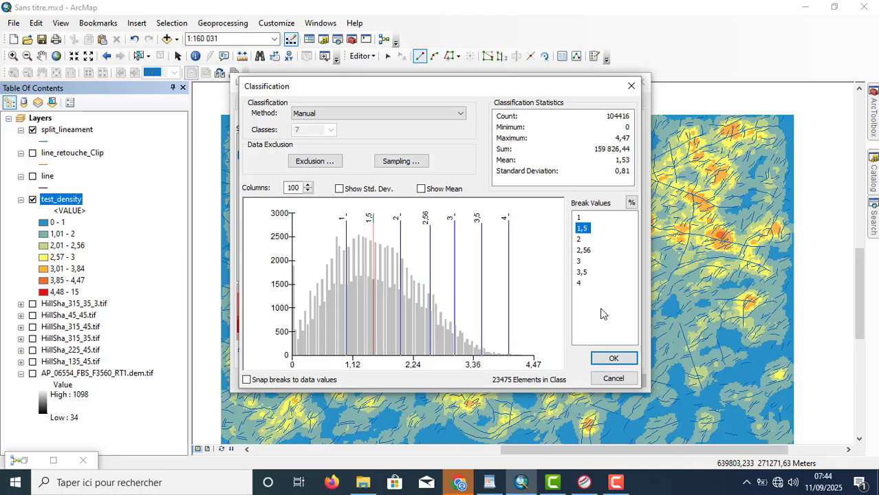
click(612, 359)
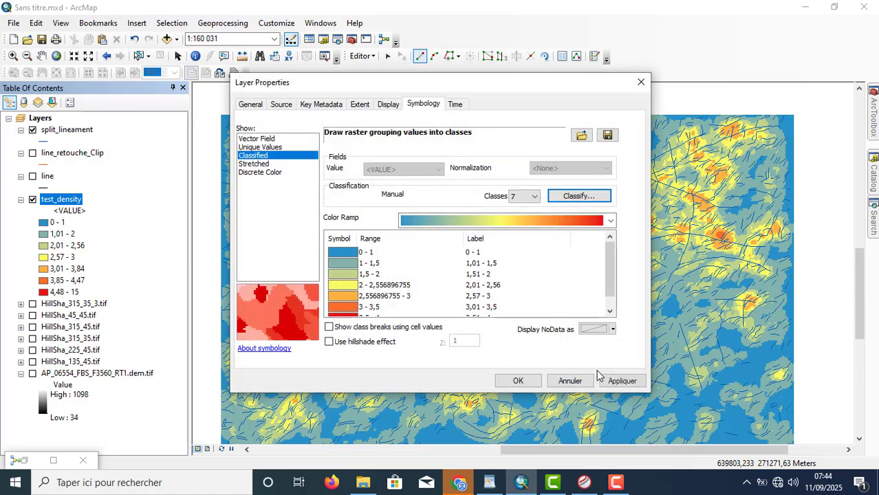
click(618, 380)
click(519, 380)
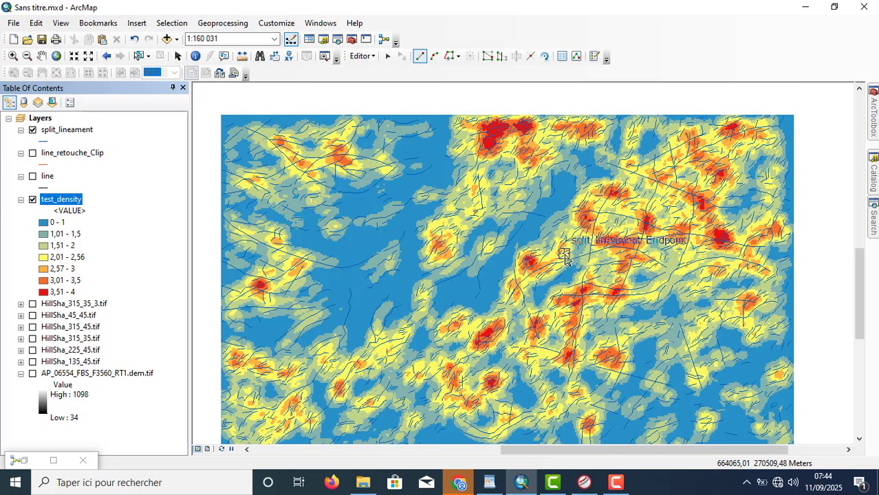
- Change the line symbol of the split_lineament layer to black
click(43, 142)
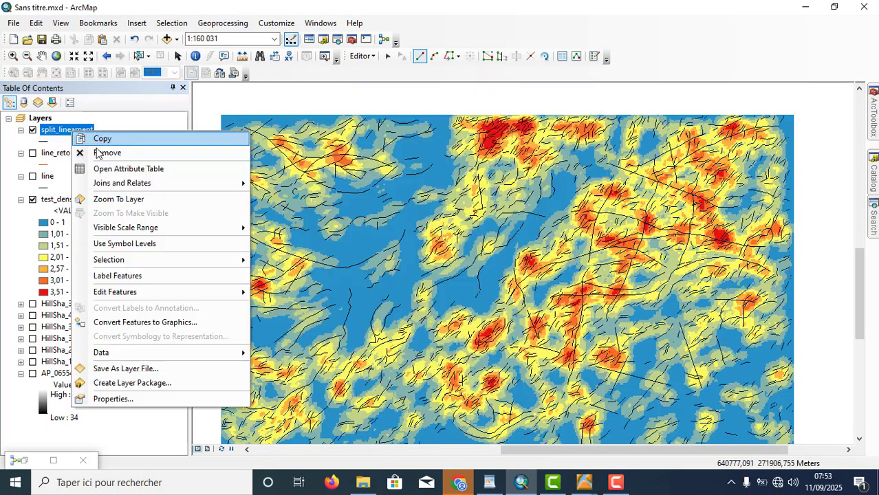
- Open the attribute table of split_lineament and stop the current editing session
click(107, 168)
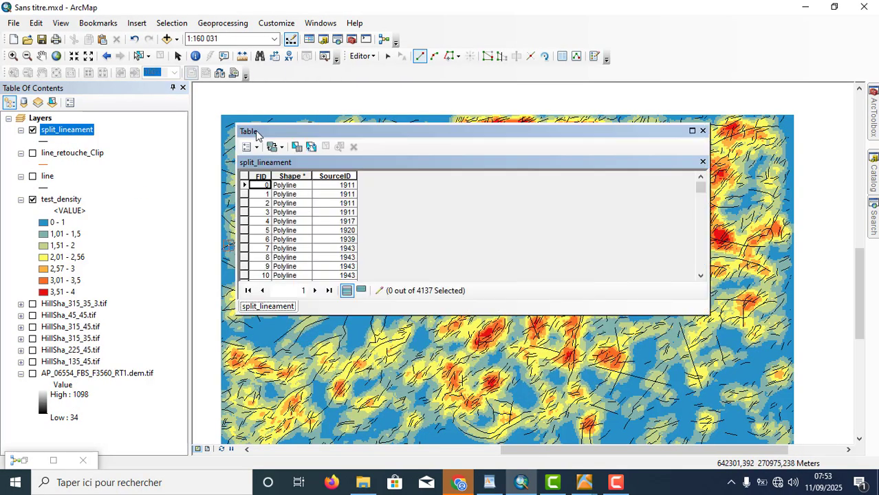
click(257, 148)
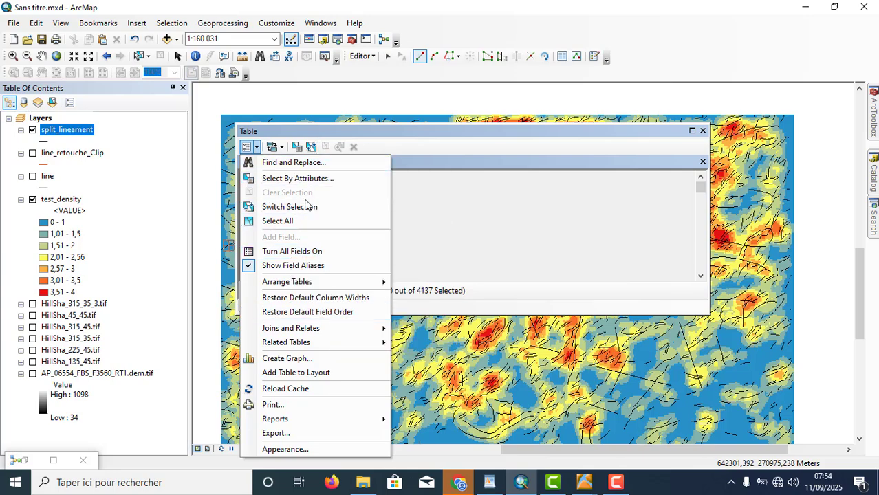
click(532, 267)
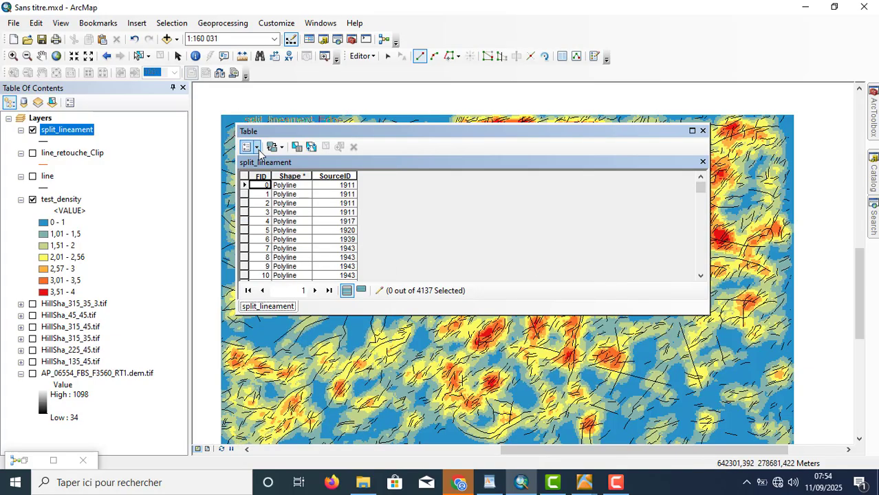
click(249, 146)
click(362, 55)
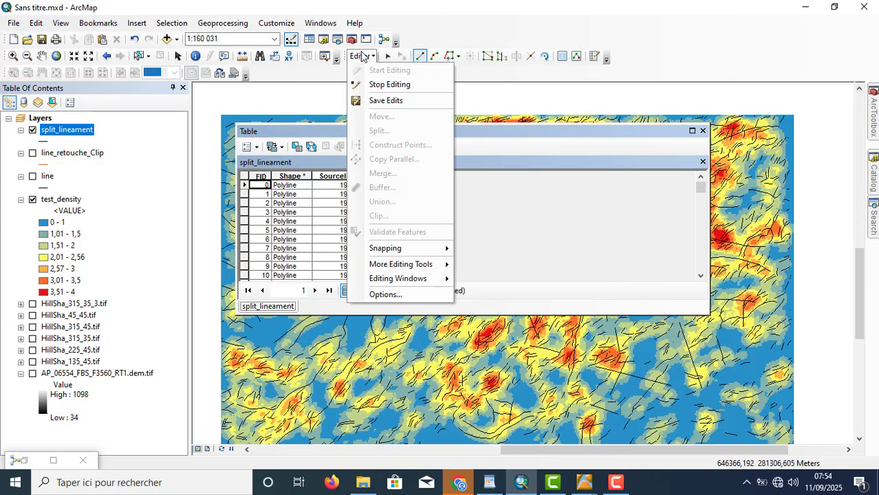
click(371, 84)
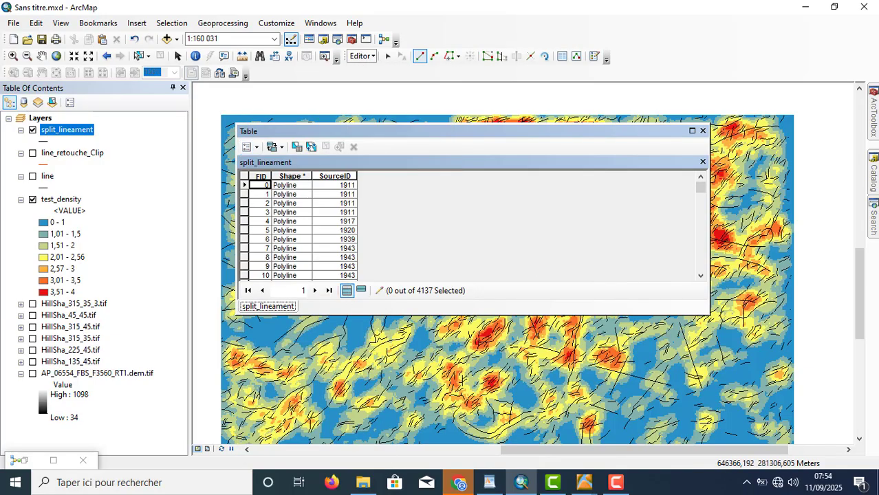
- Add a field named X1 of type Double to the split_lineament attribute table
click(247, 146)
click(282, 237)
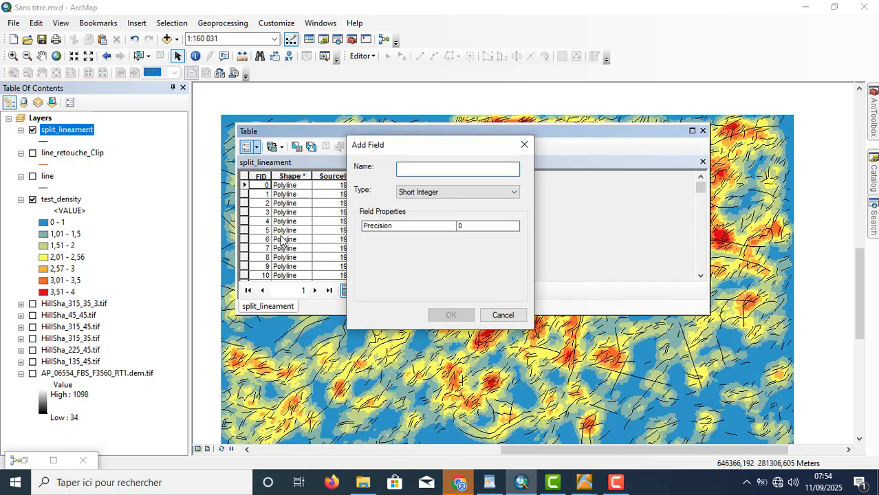
text(X_)
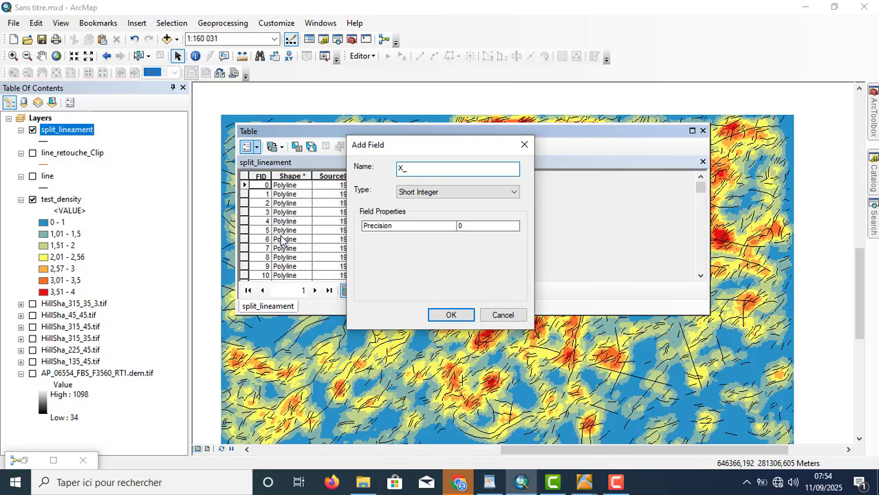
key(BackSpace)
text(1)
click(416, 193)
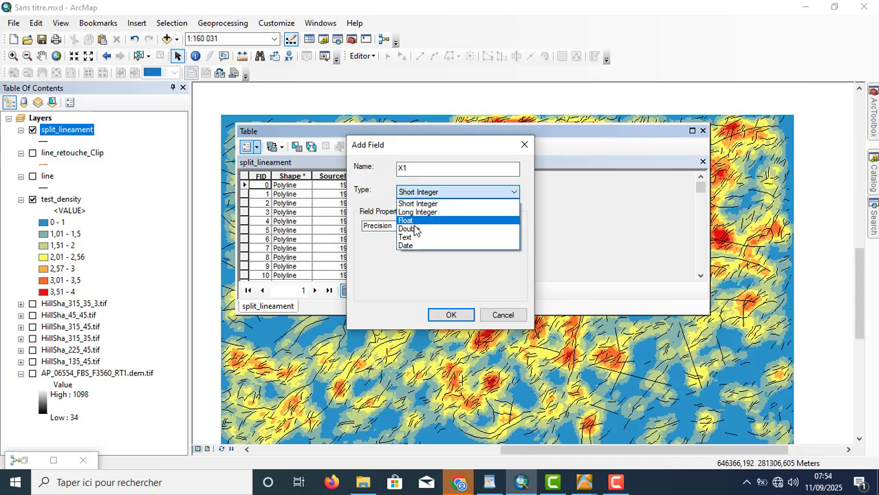
click(416, 229)
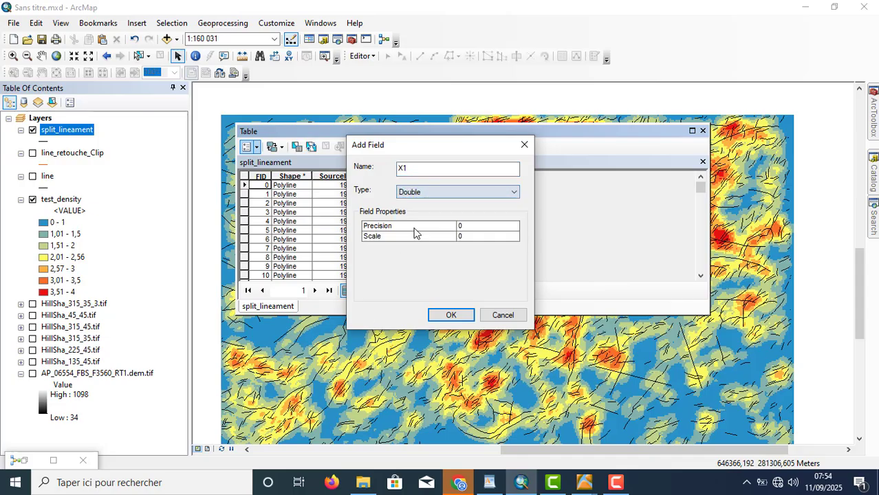
click(449, 315)
- Add a Double field named Y1 to the split_lineament table and narrow the X1 and Y1 columns
click(257, 147)
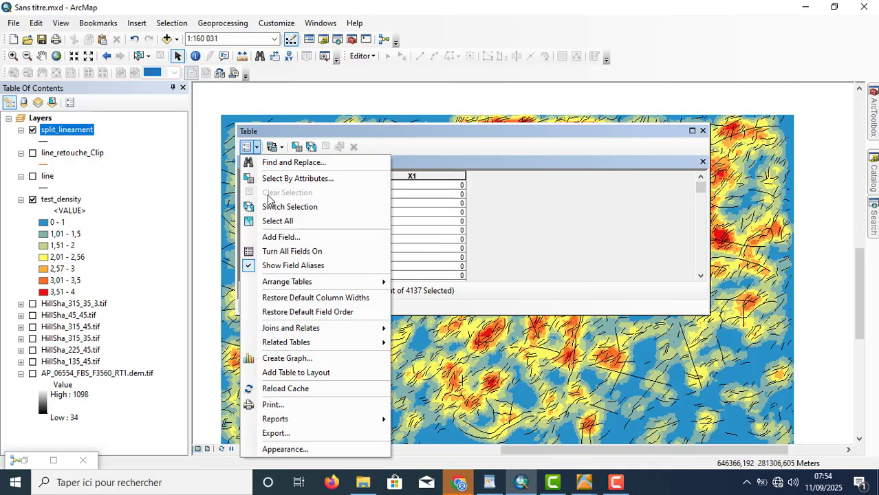
click(278, 234)
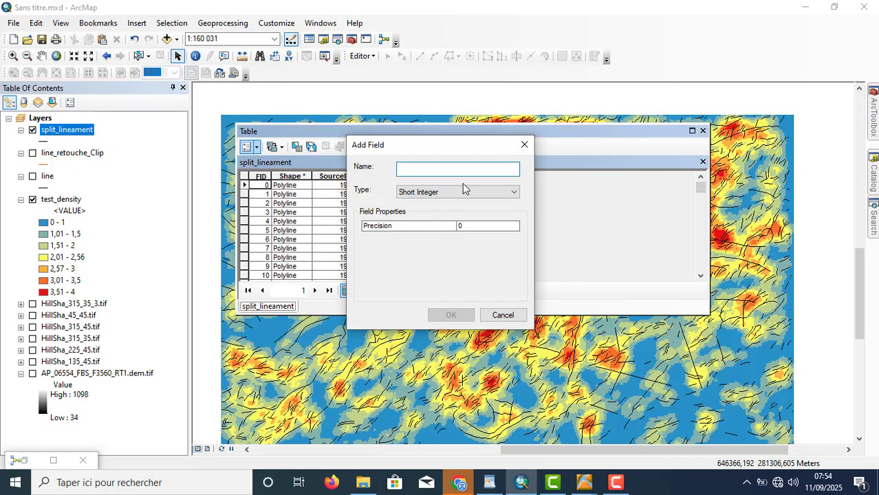
text(Y1)
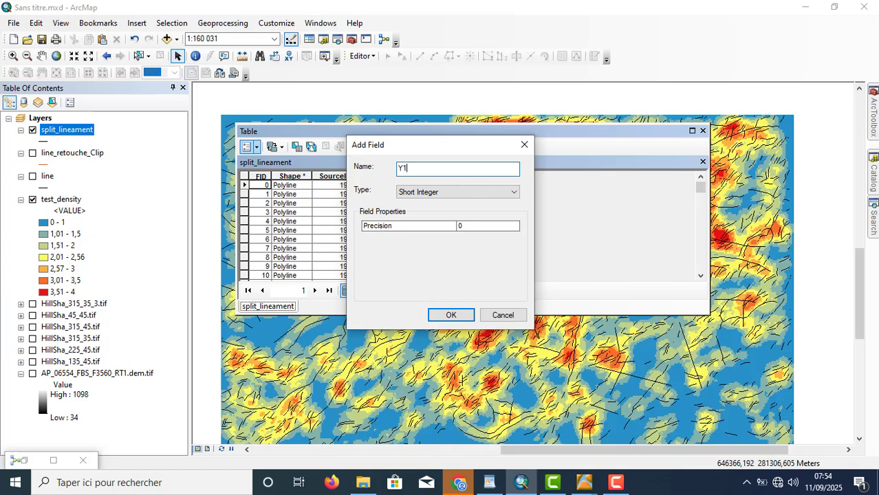
click(455, 195)
click(435, 228)
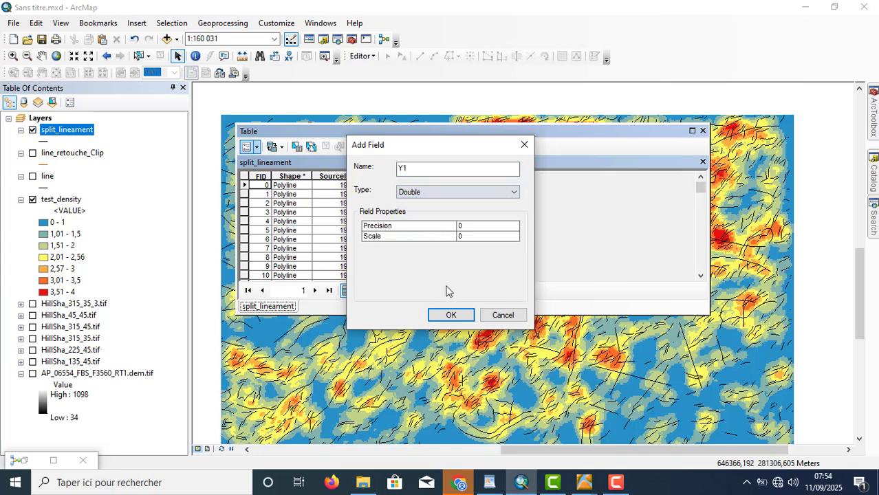
click(451, 315)
drag(466, 177, 440, 177)
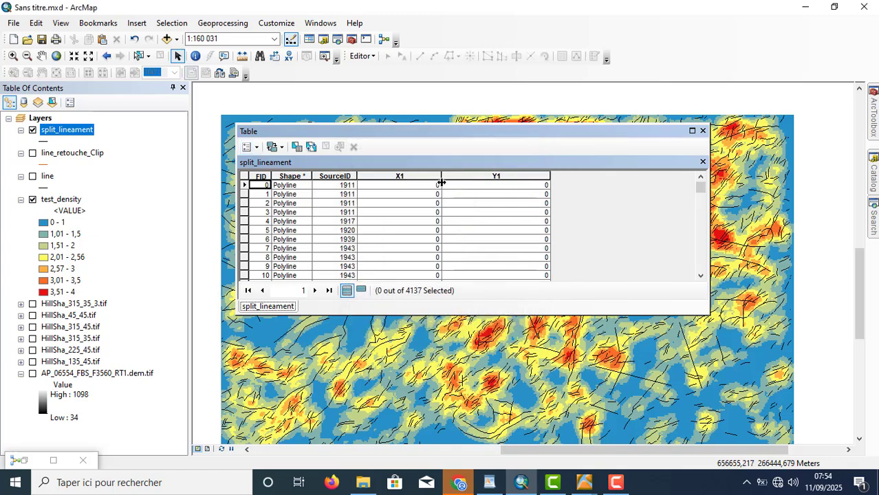
drag(550, 172, 522, 173)
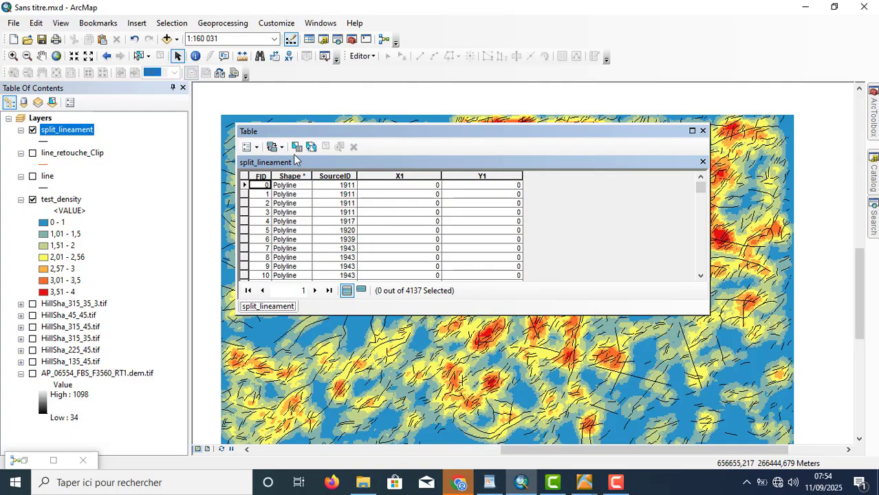
- Add a field named X2 of type Double to the split_lineament attribute table
click(256, 147)
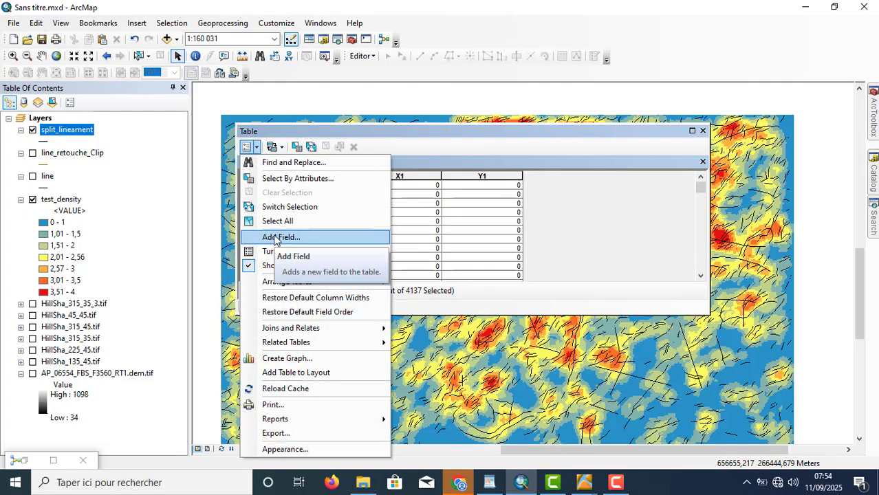
click(282, 238)
text(X2)
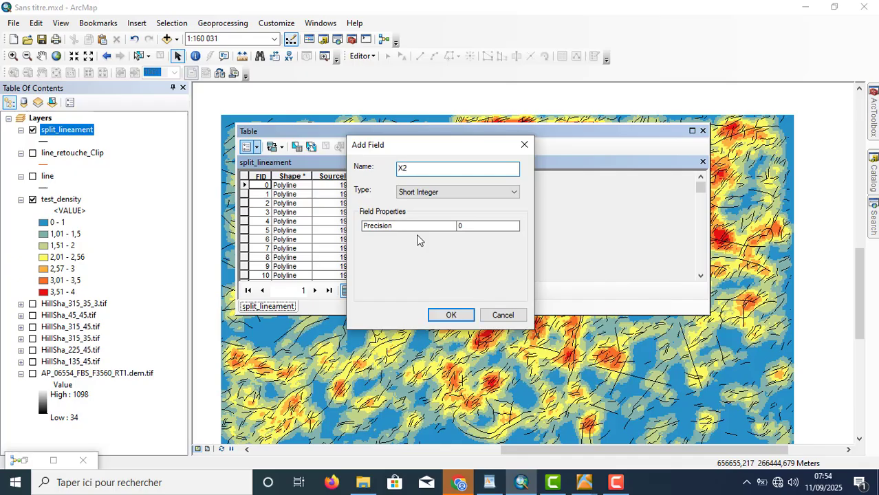
click(423, 192)
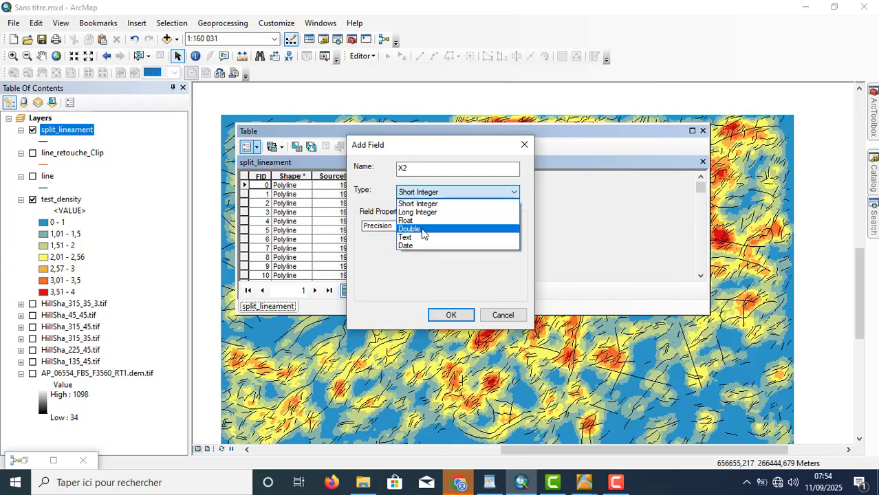
click(422, 229)
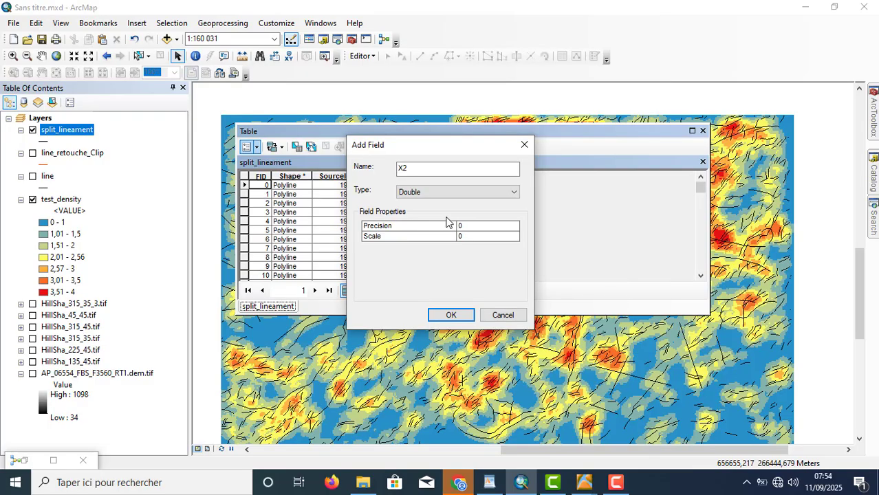
click(451, 314)
- Add a field named Y2 of type Double to the split_lineament attribute table
click(252, 146)
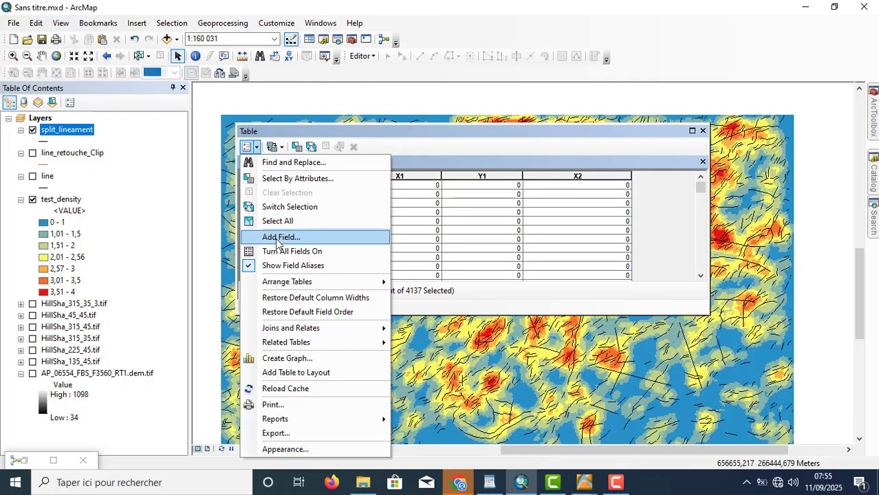
click(276, 238)
text(Y2)
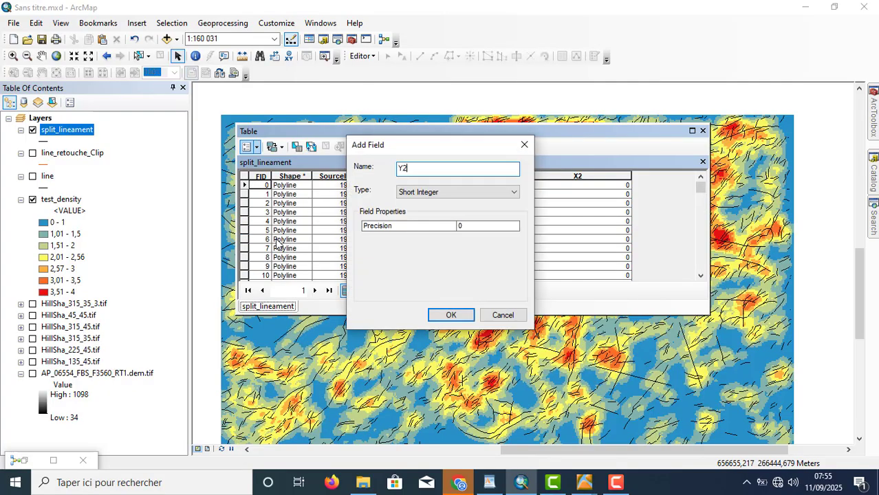
click(427, 193)
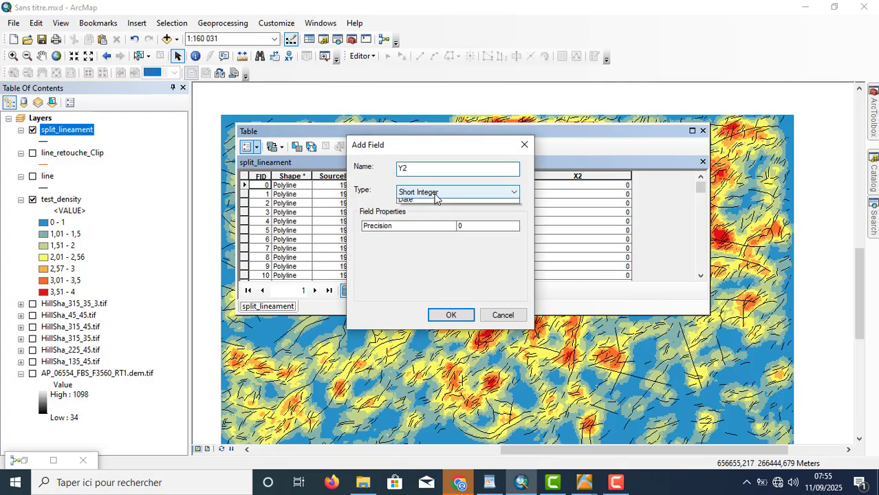
click(435, 228)
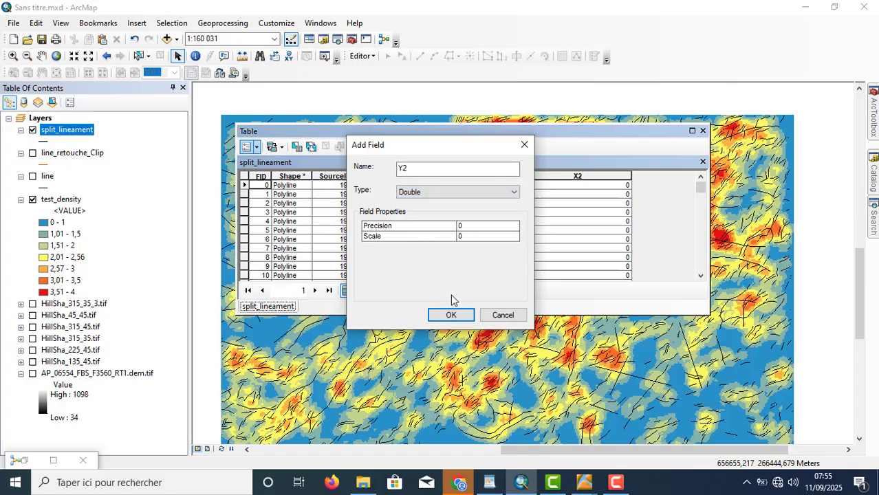
click(451, 315)
- Narrow the X2, Y2, Y1 and X1 columns so all four coordinate fields fit compactly in the table
drag(632, 177, 581, 185)
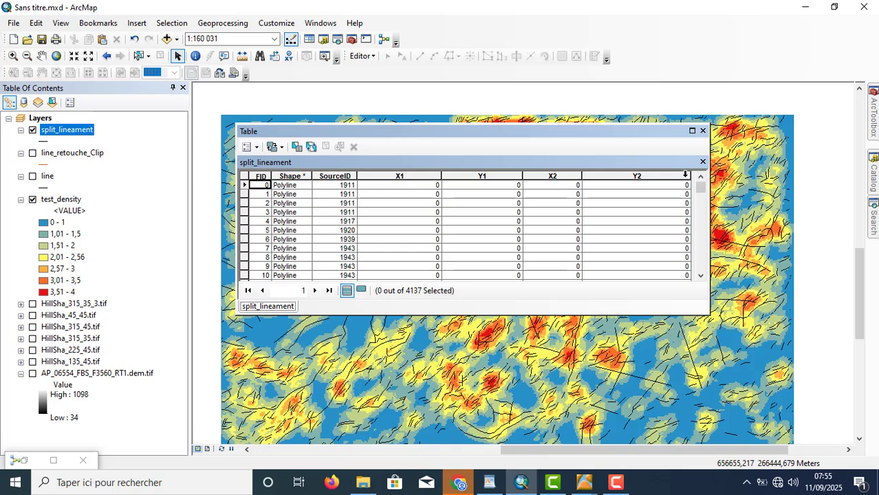
drag(690, 177, 640, 178)
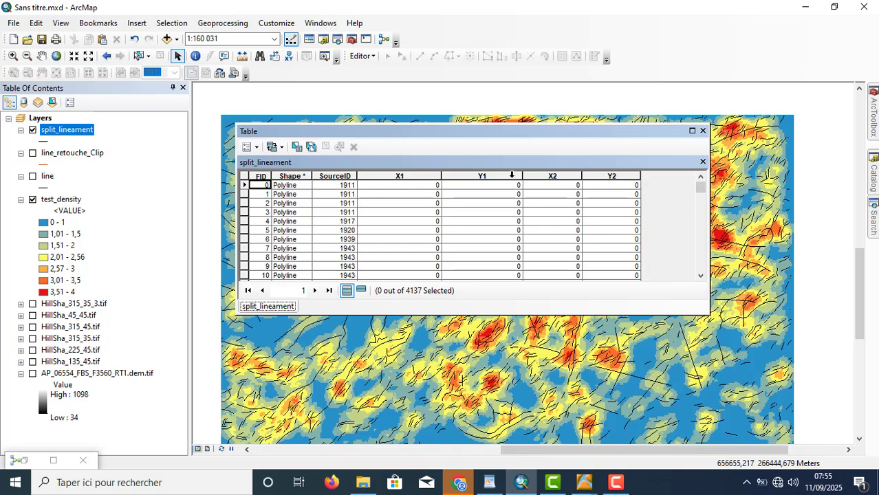
drag(524, 177, 504, 178)
drag(440, 177, 425, 178)
click(401, 176)
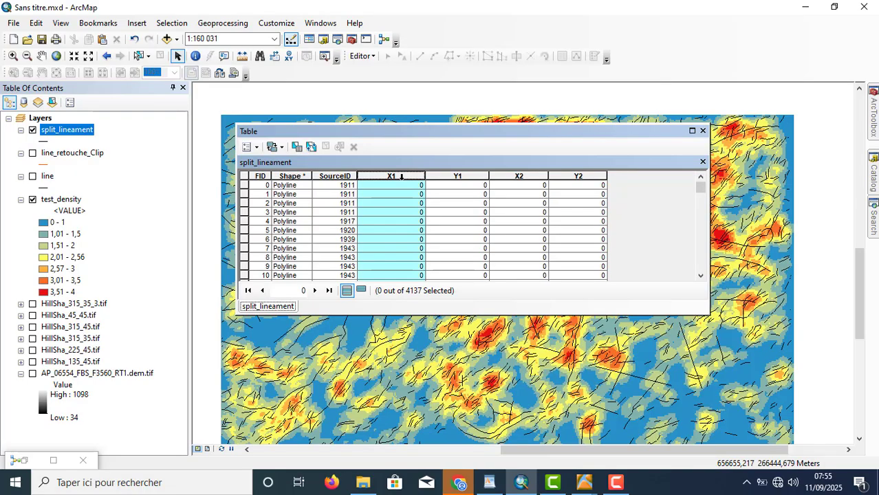
right_click(401, 177)
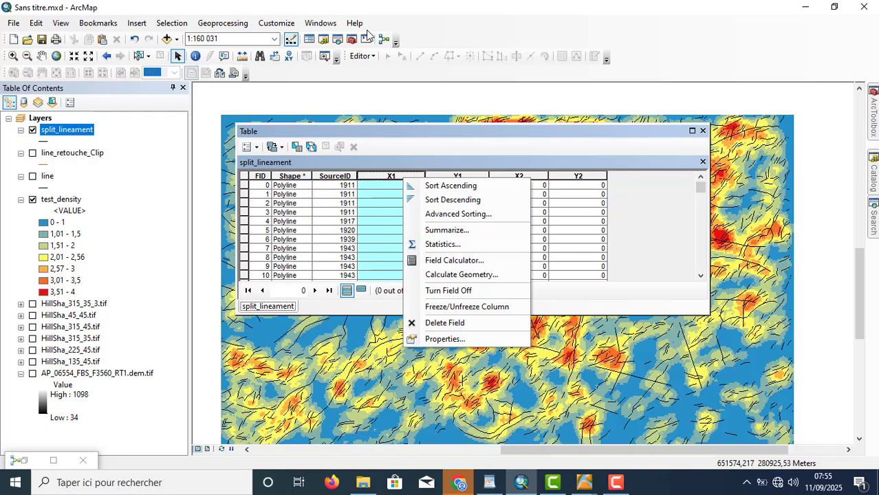
click(375, 58)
click(360, 57)
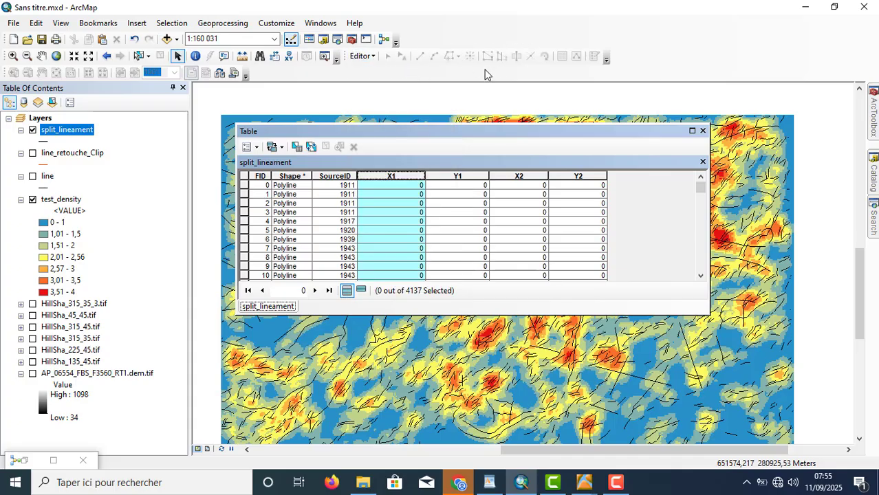
right_click(401, 177)
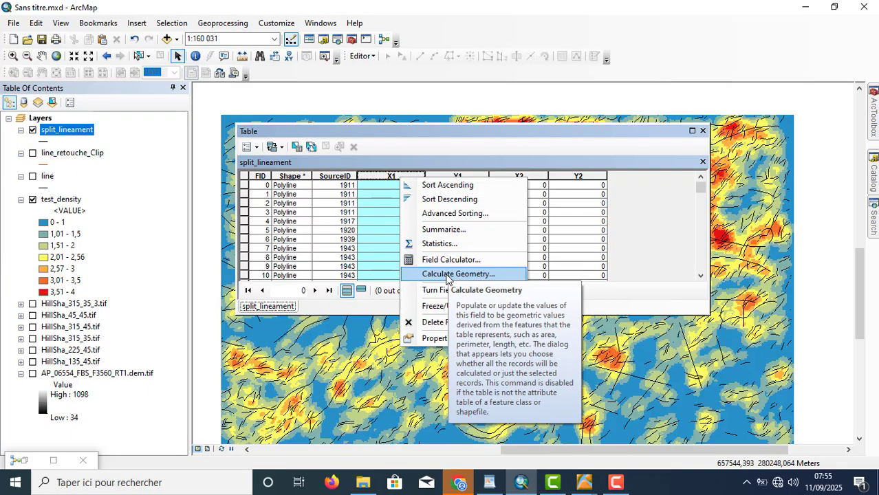
click(387, 172)
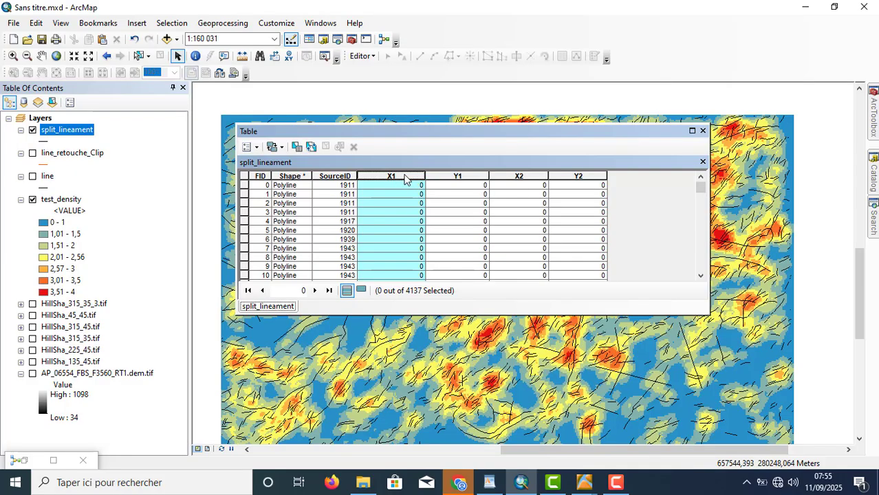
- Calculate the X1 field's geometry as X Coordinate of Line Start in meters, using the data source's coordinate system
right_click(405, 177)
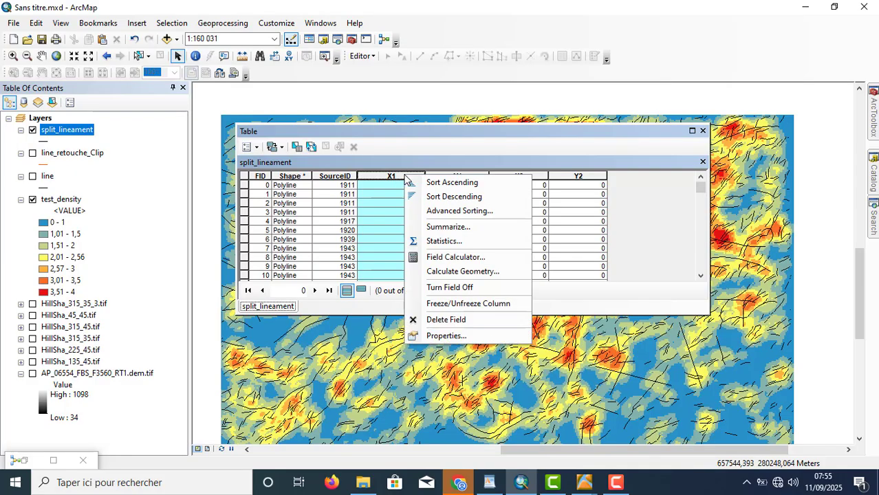
click(488, 274)
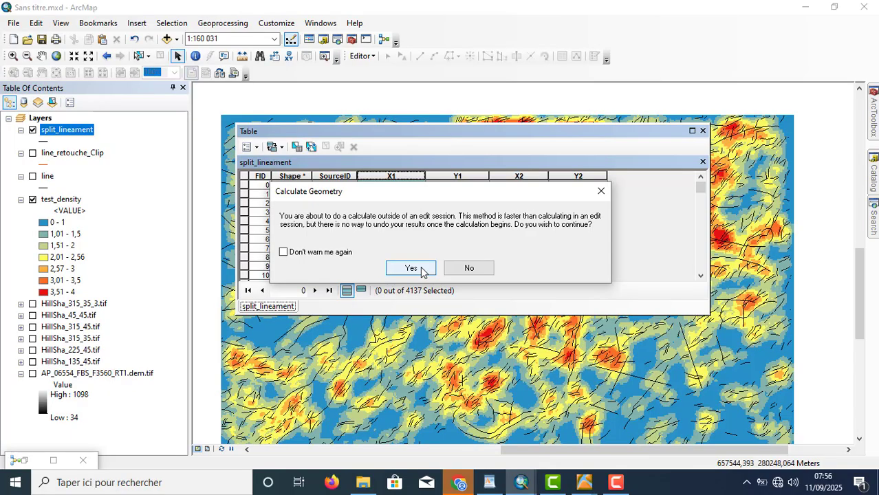
click(420, 269)
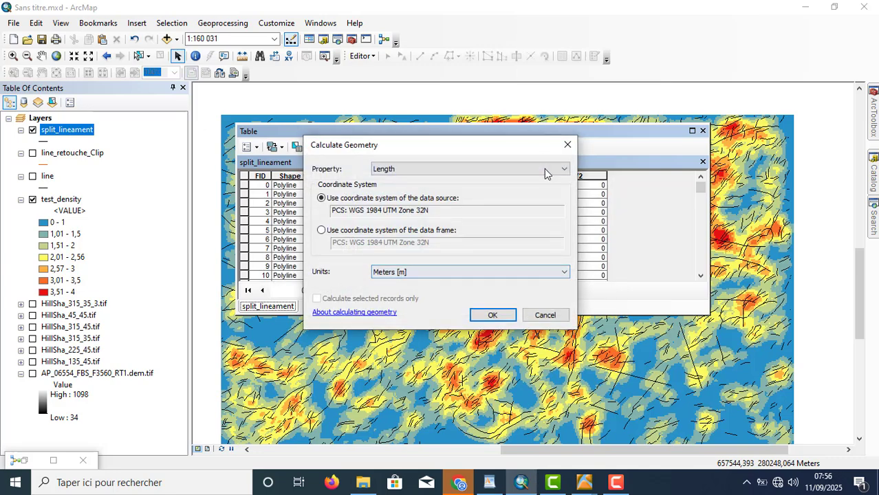
click(564, 169)
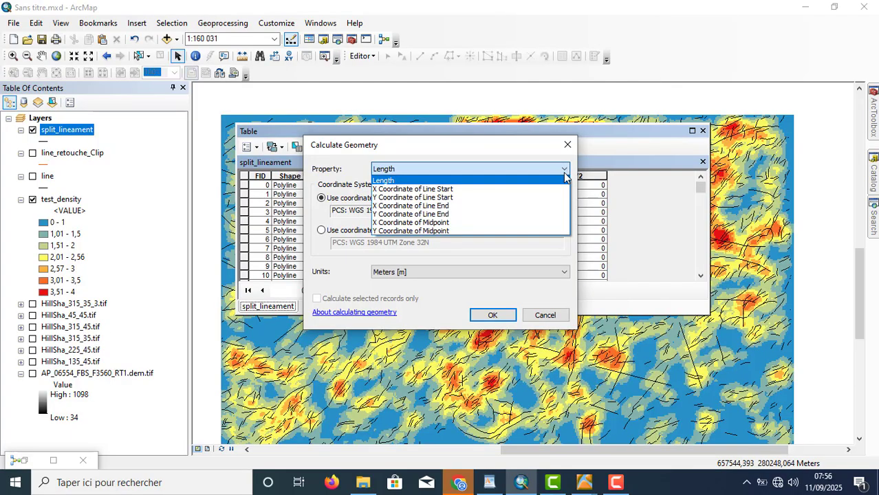
click(529, 189)
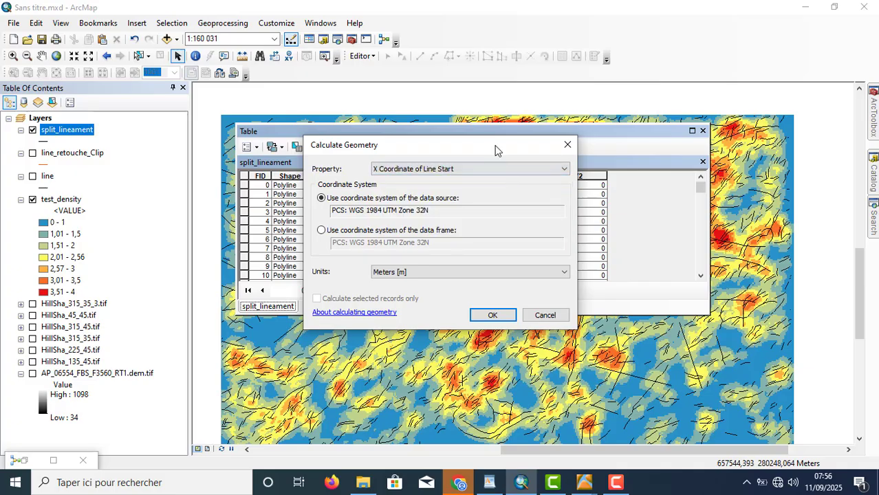
drag(496, 148, 657, 128)
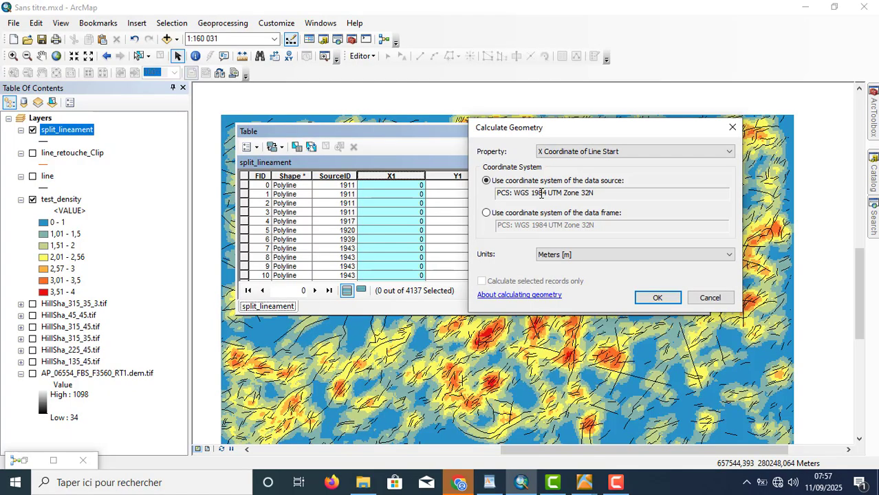
click(597, 262)
click(597, 260)
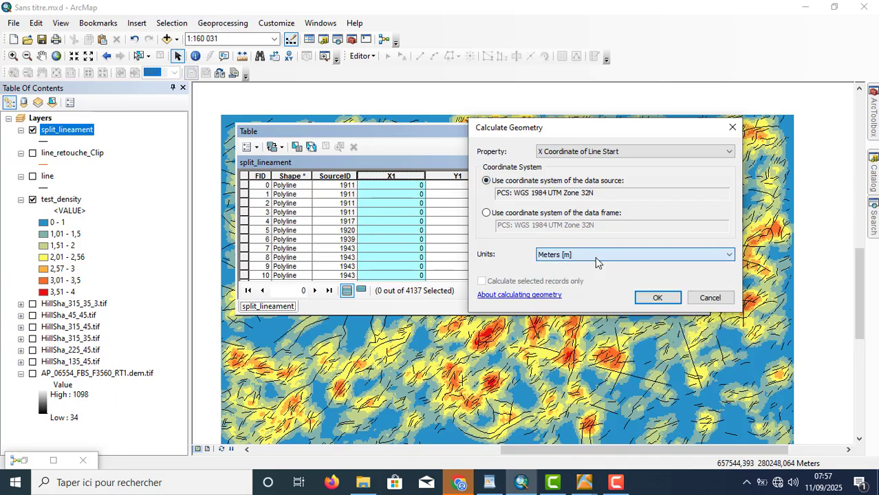
click(663, 303)
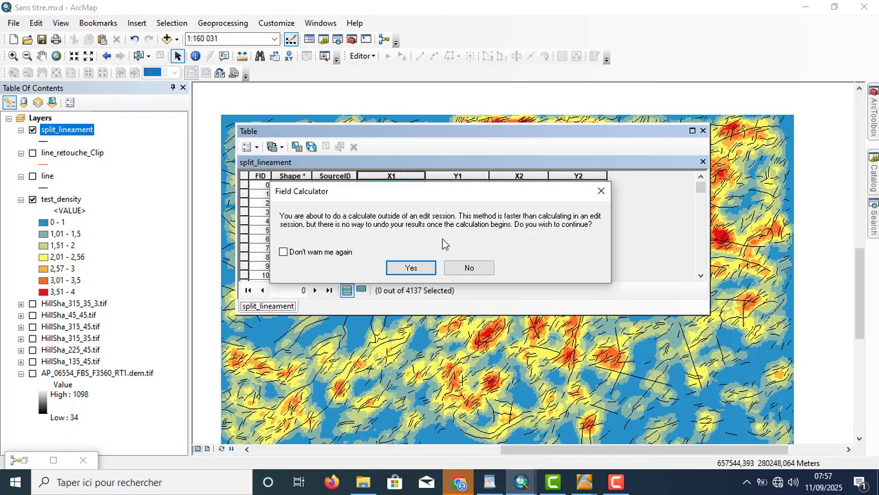
click(411, 268)
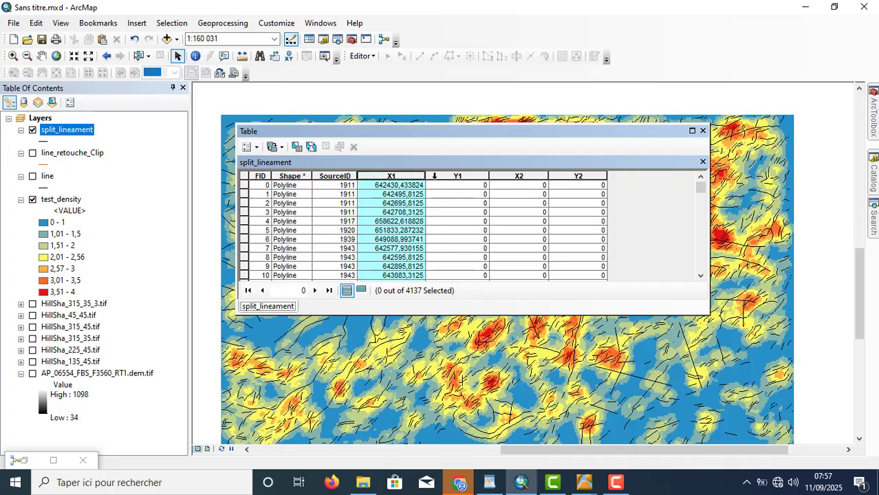
- Calculate the Y1 field's geometry as Y Coordinate of Line Start in meters
click(439, 176)
right_click(437, 177)
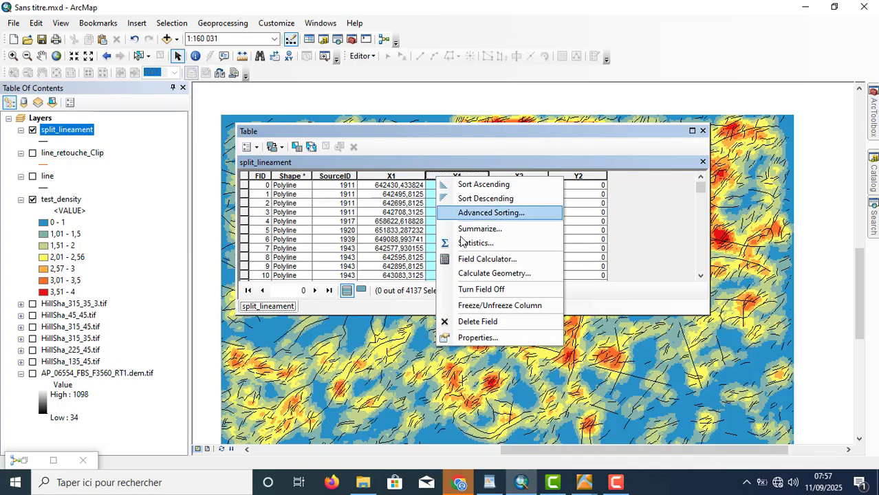
click(473, 274)
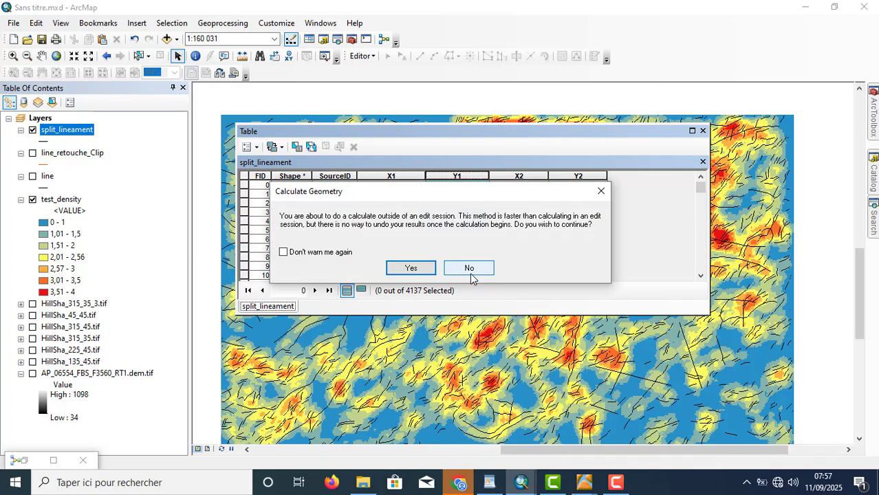
click(433, 269)
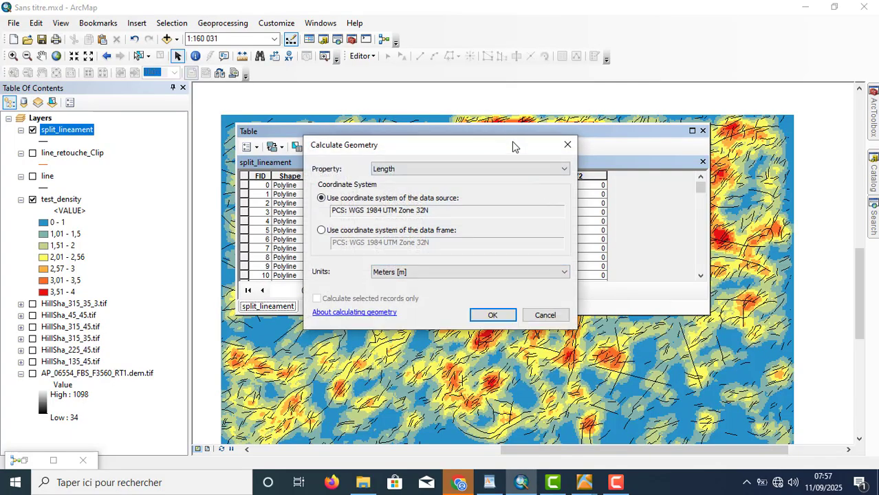
drag(514, 144, 711, 134)
click(691, 157)
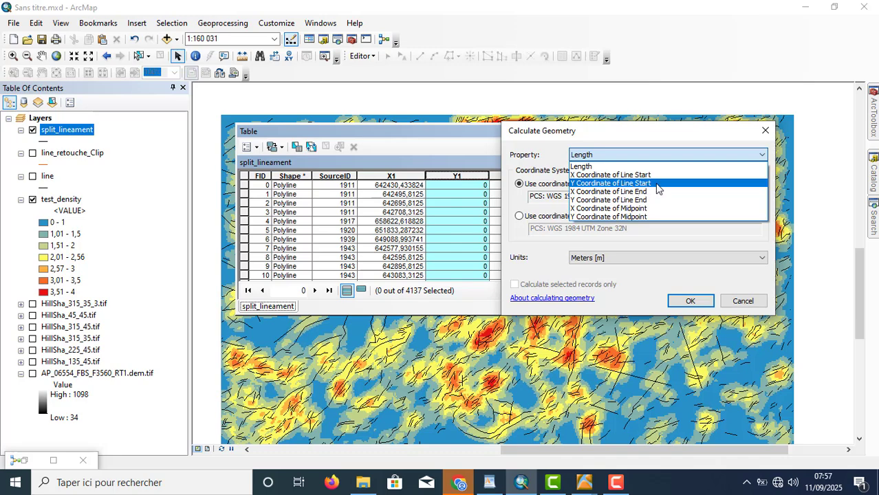
click(658, 183)
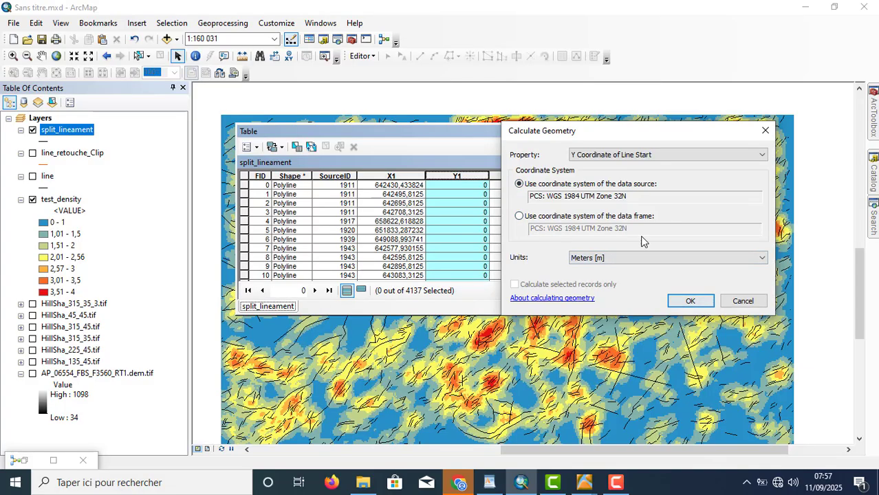
click(688, 303)
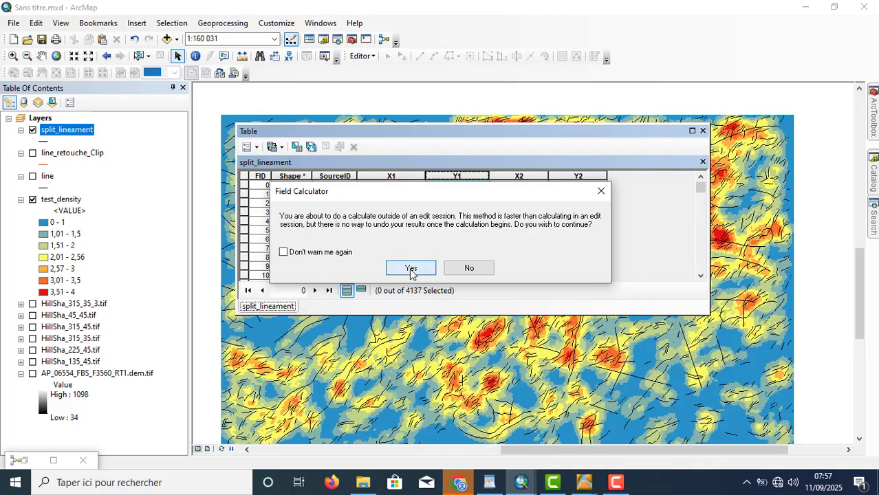
click(411, 269)
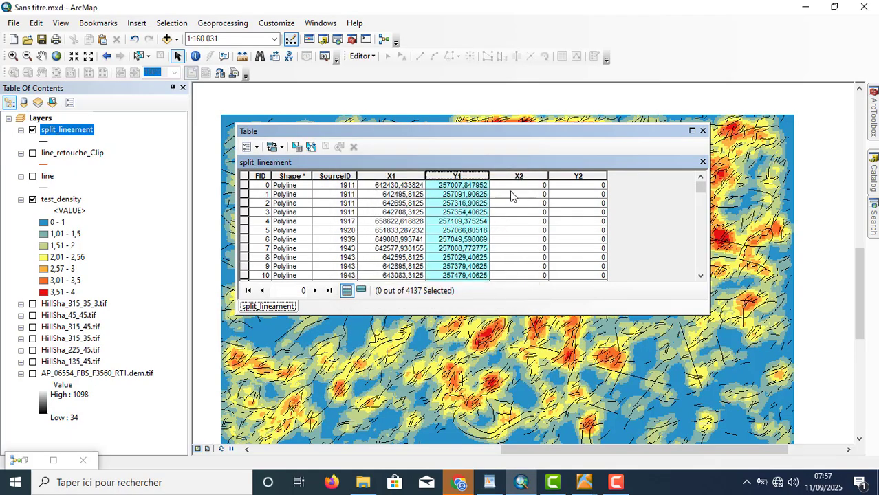
- Calculate the X2 field's geometry as X Coordinate of Line End in meters
click(515, 177)
right_click(513, 180)
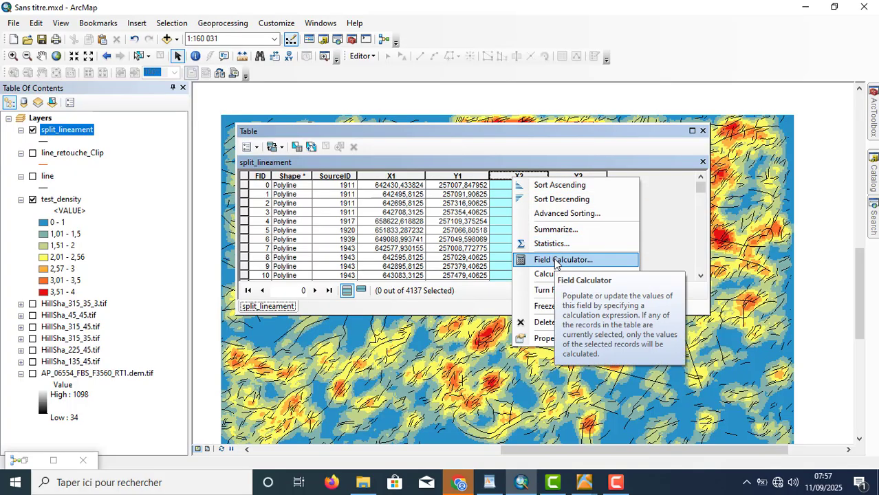
click(563, 274)
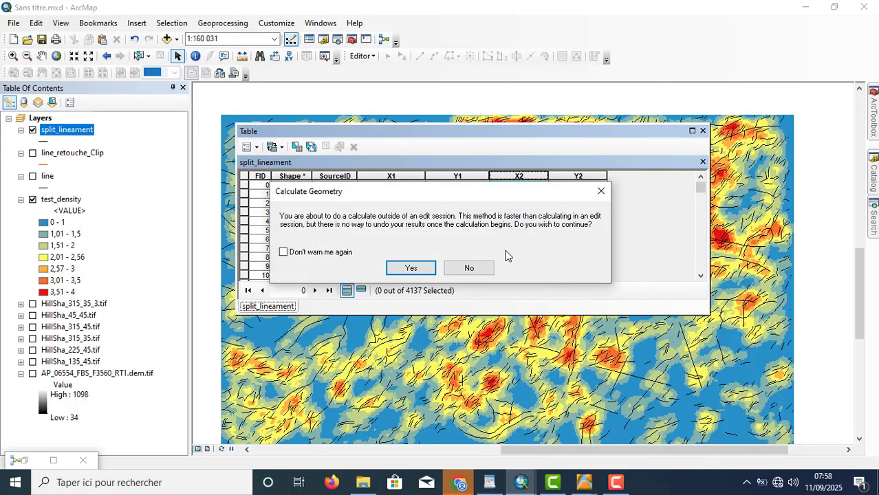
click(428, 272)
drag(476, 145, 739, 144)
click(722, 166)
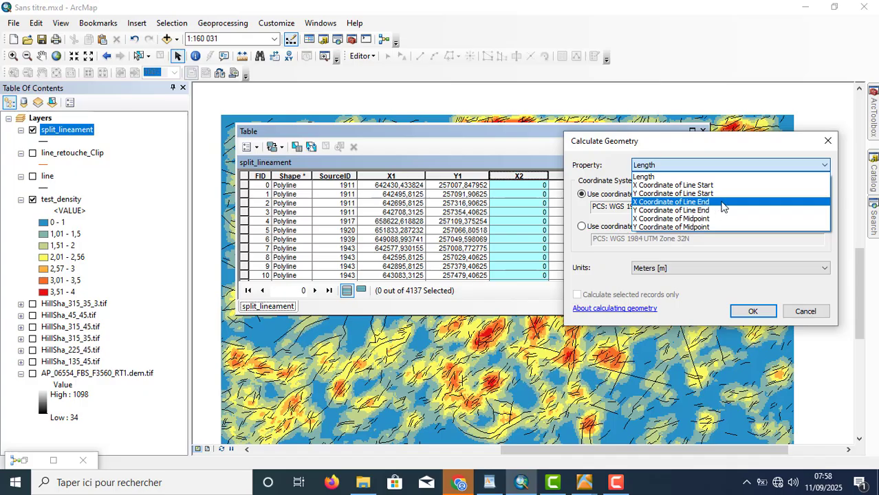
click(722, 203)
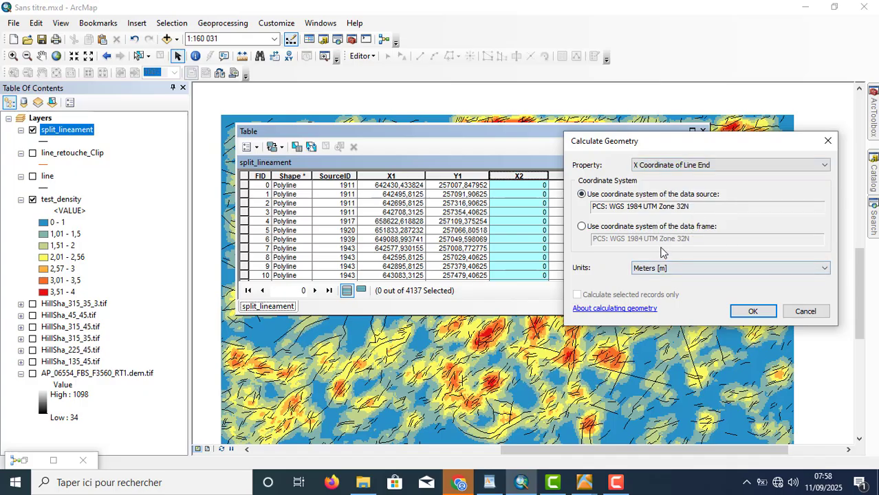
click(752, 311)
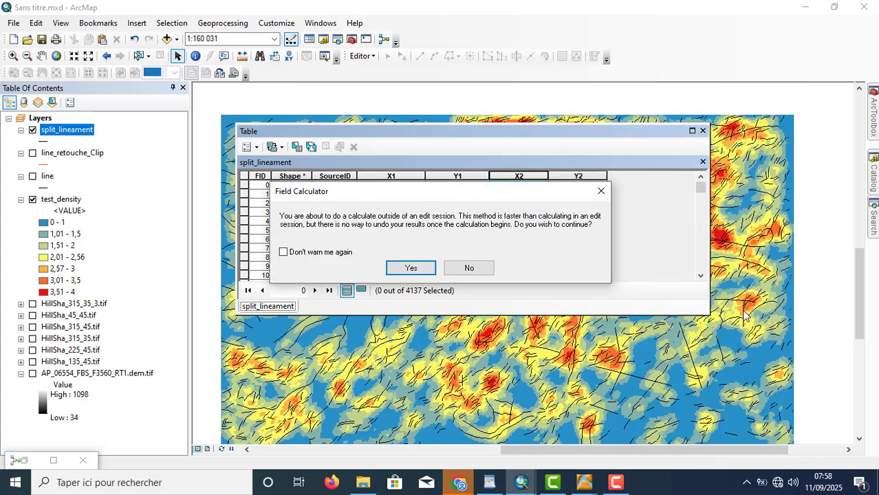
click(411, 268)
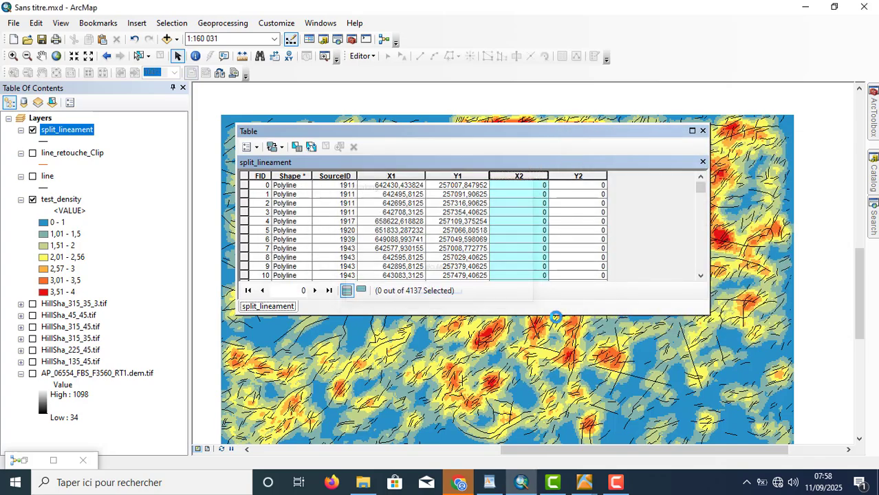
- Calculate the Y2 field's geometry as Y Coordinate of Line End in meters, using the data source's coordinate system
right_click(584, 178)
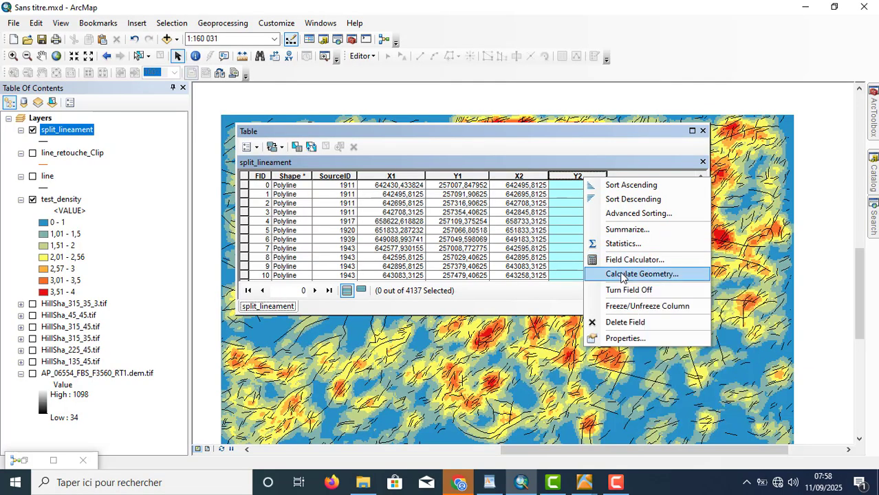
click(642, 274)
click(421, 267)
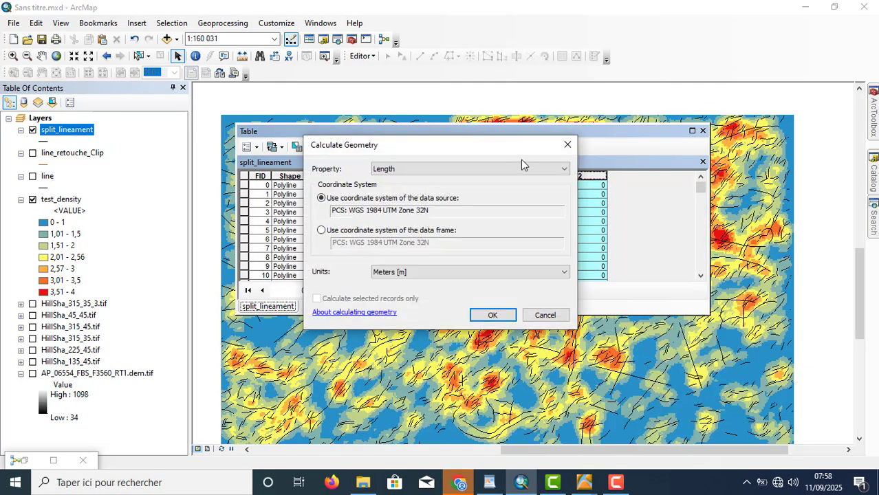
drag(507, 145, 281, 152)
click(256, 178)
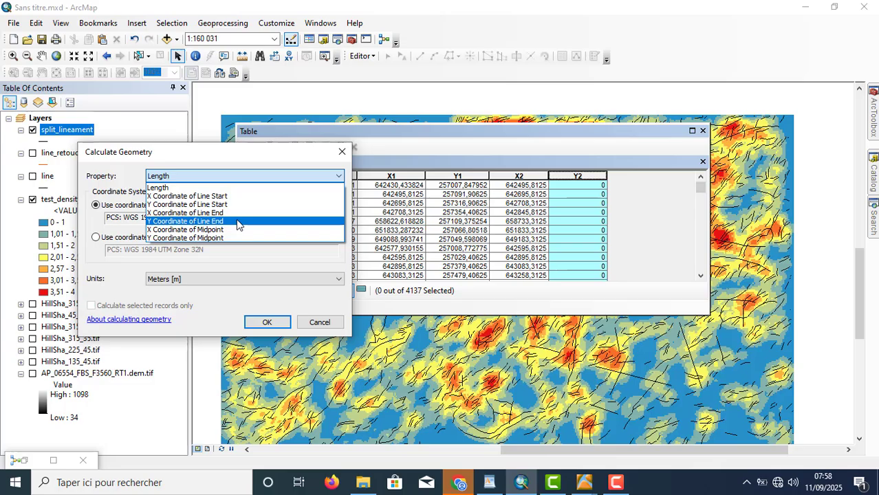
click(239, 222)
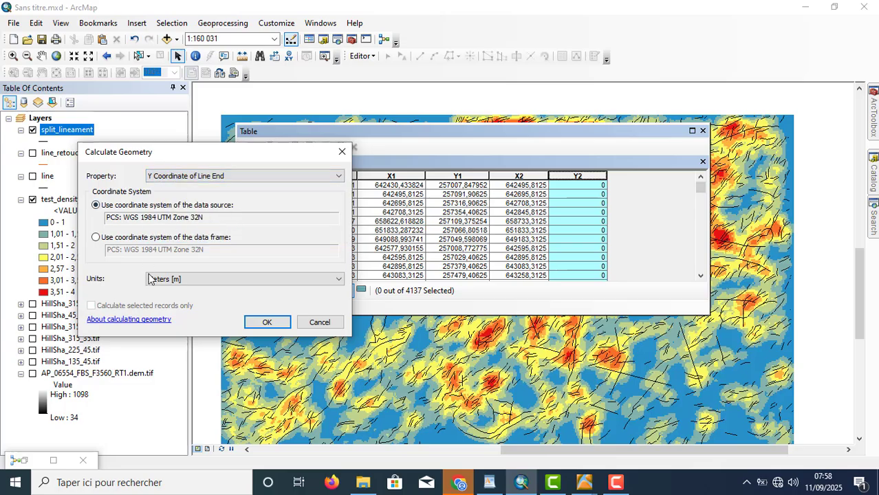
click(274, 324)
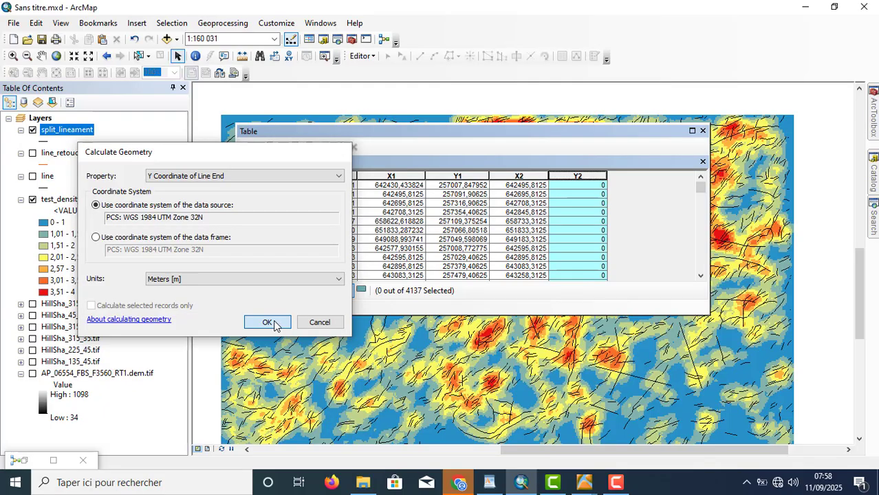
click(407, 271)
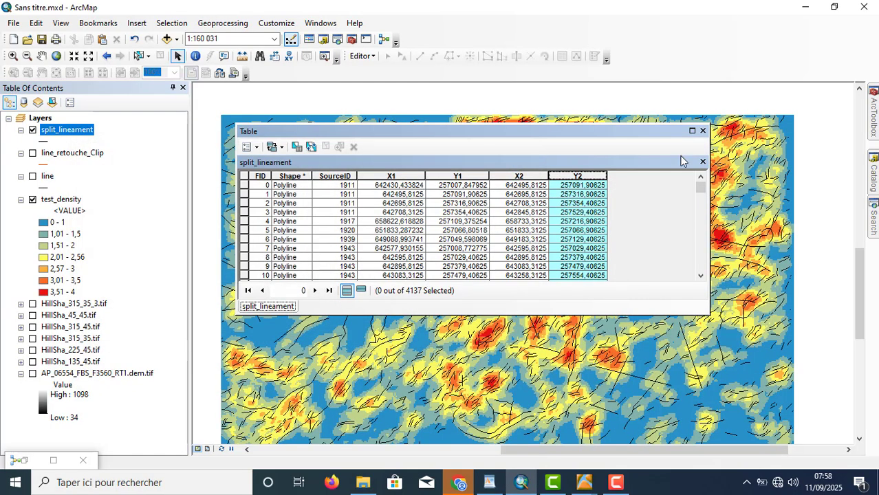
- Close the attribute table, hide the test_density layer and collapse the legends of test_density, line and line_retouche_Clip
click(702, 130)
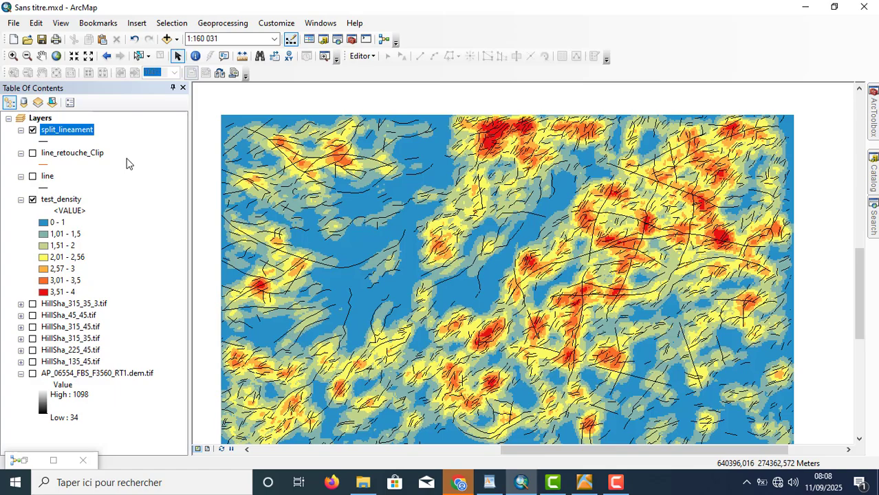
click(33, 199)
click(20, 199)
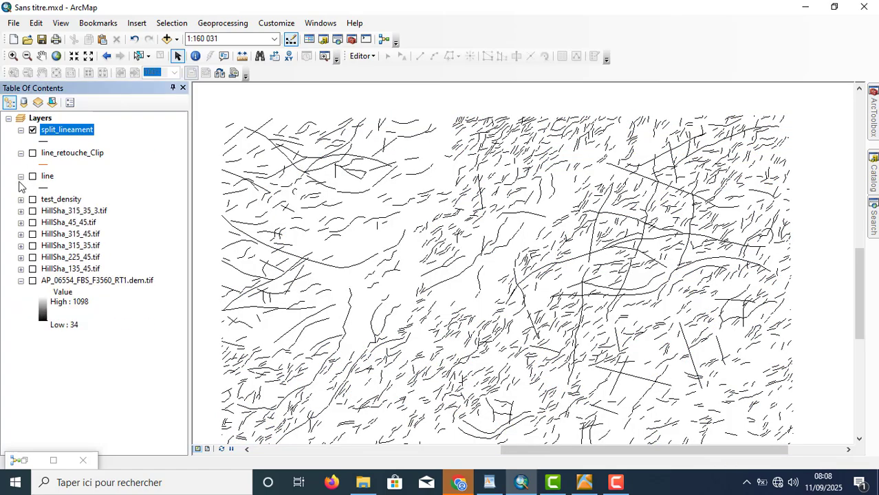
click(21, 176)
click(21, 153)
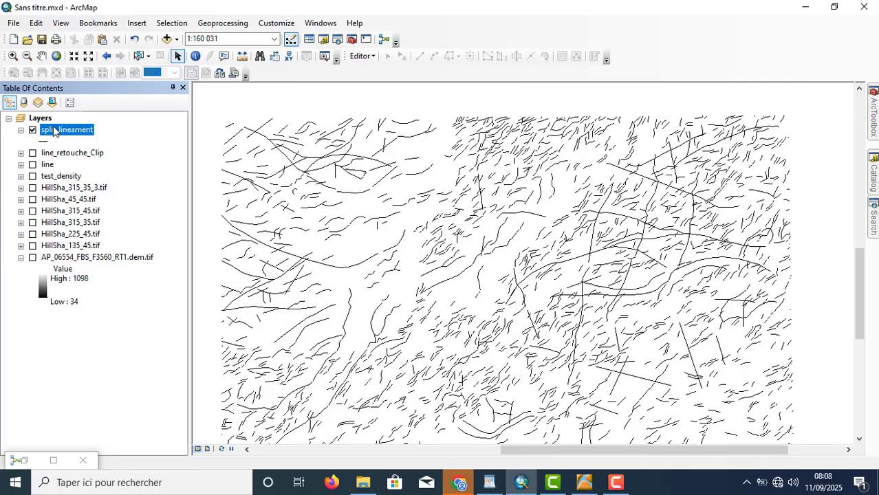
- Start an Export to CAD of the split_lineament layer with DXF_R2010 as the output type
right_click(73, 129)
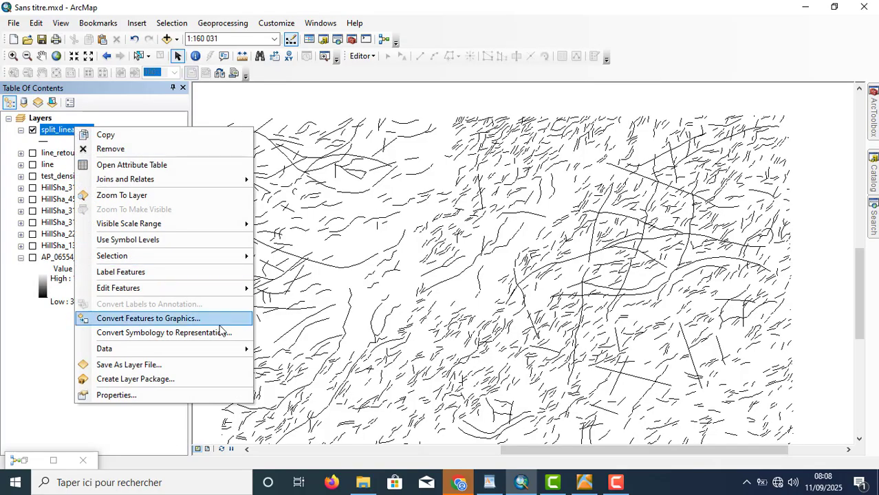
mouse_move(237, 349)
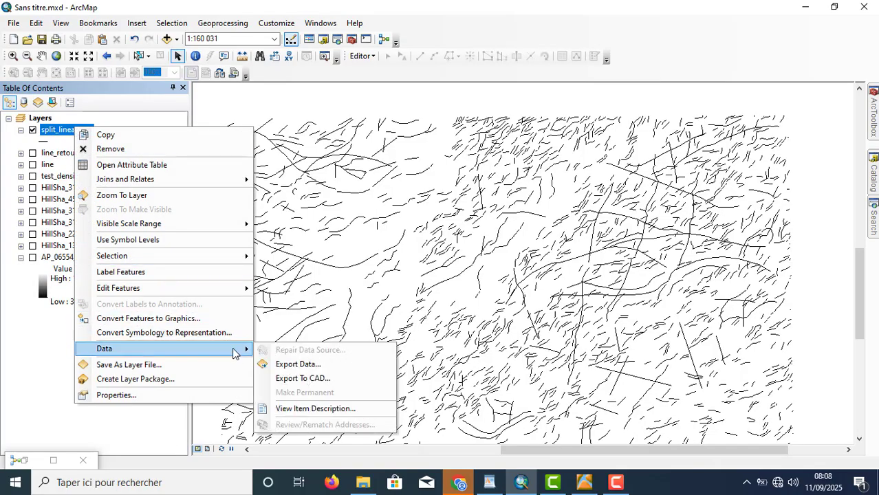
click(350, 380)
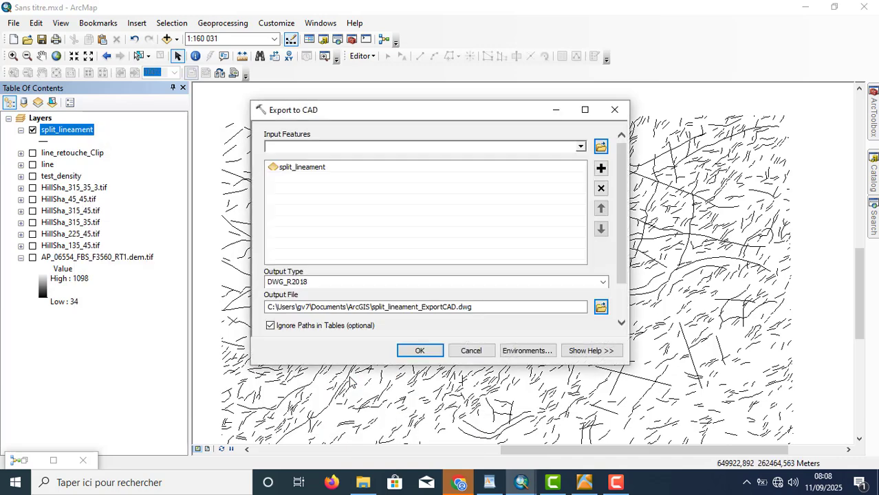
click(318, 169)
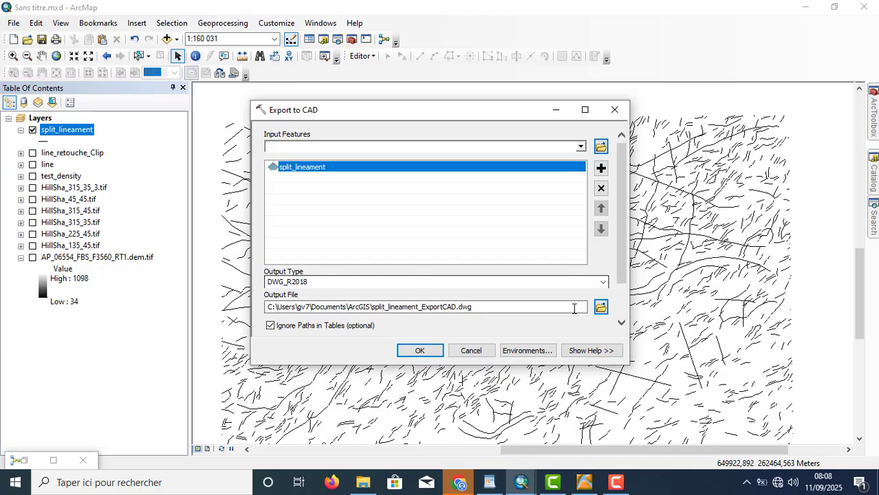
click(603, 282)
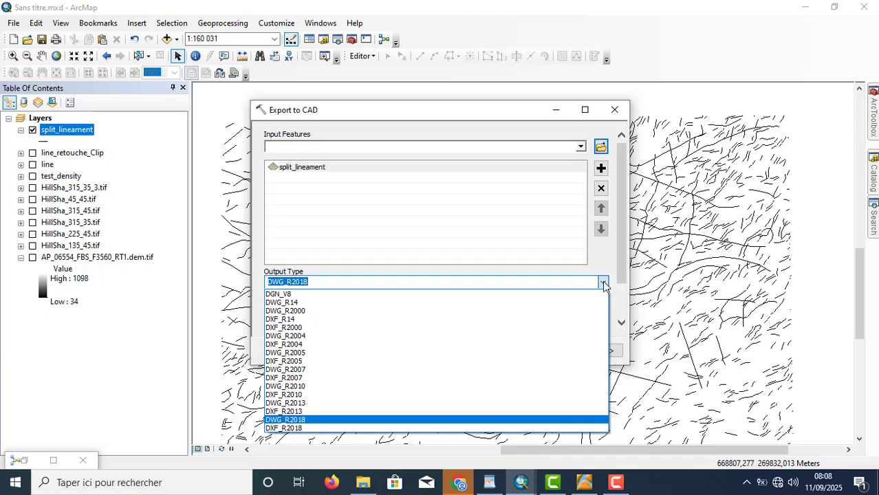
click(321, 397)
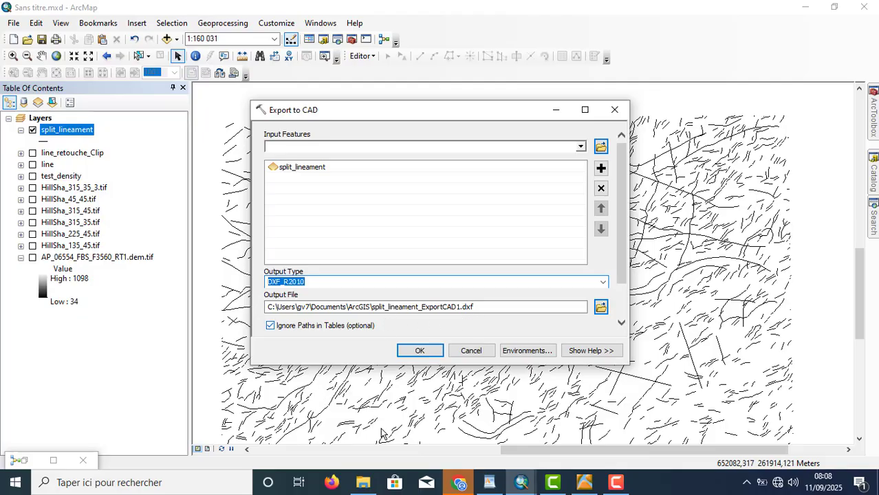
- Replace the CAD export's output folder with the DEM_ALOS folder path, D:\mes travaux de these\gis\AP_06554_FBS_F3560_RT1\DEM_ALOS, taken from File Explorer
click(362, 482)
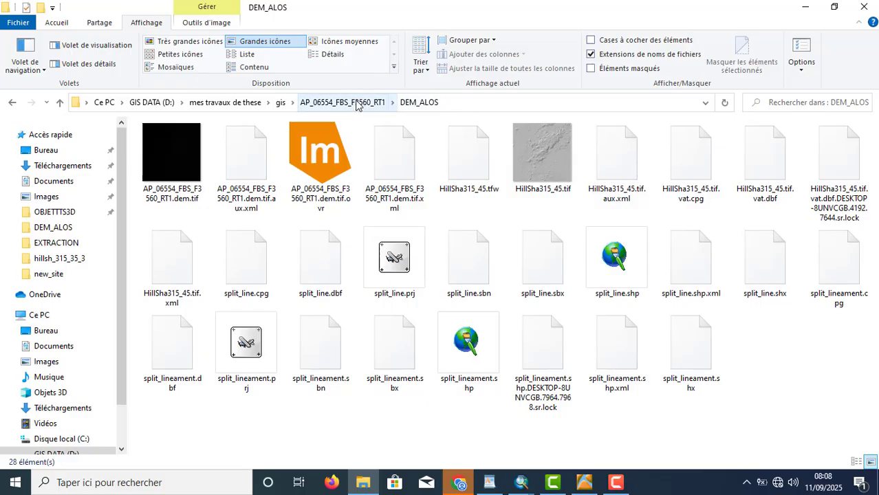
click(488, 104)
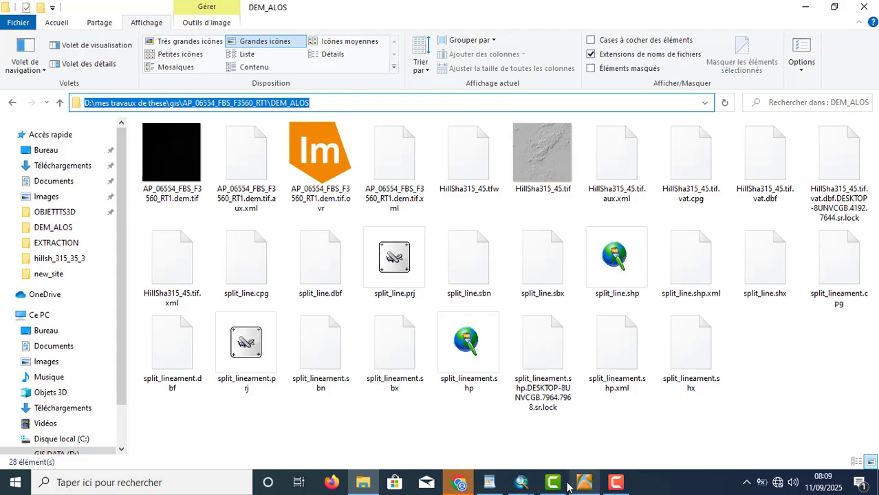
mouse_move(555, 490)
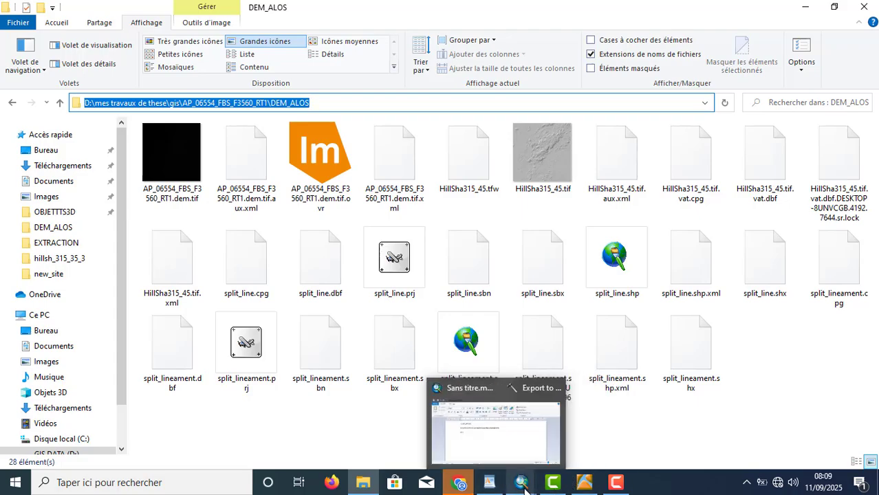
click(573, 444)
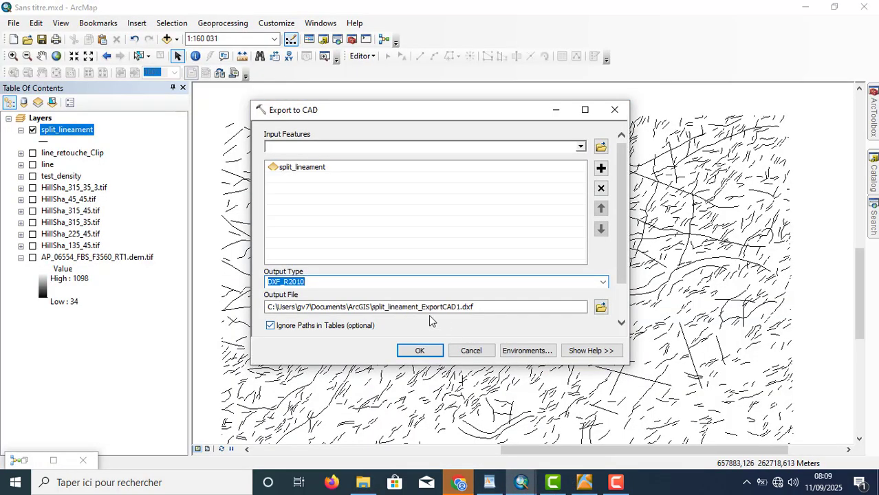
click(370, 307)
key(shift+Home)
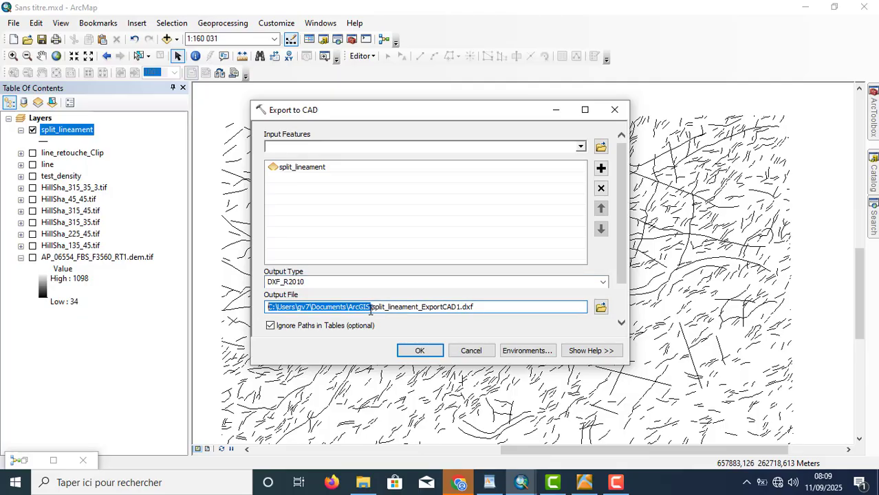
text(D:\mes travaux de these\gis\AP_06554_FBS_F3560_RT1\DEM_ALOS\)
click(482, 307)
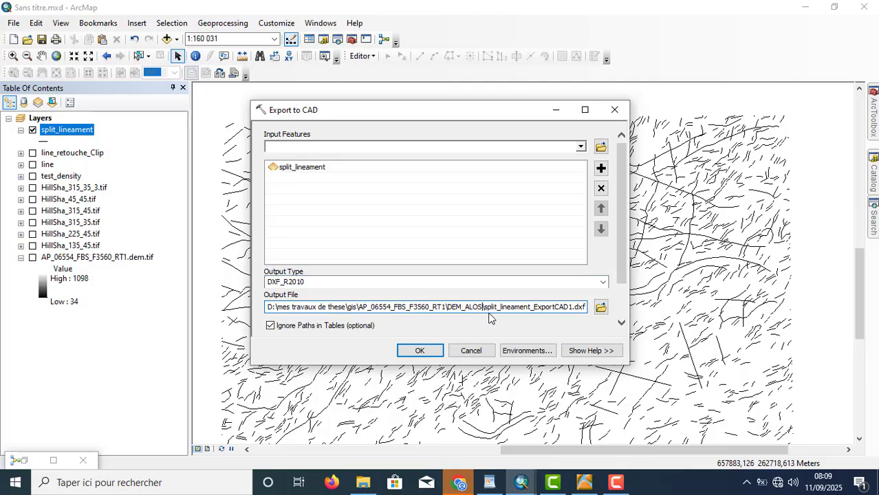
text(\)
- Name the output file line_rwk.dxf and run the CAD export
key(BackSpace)
key(BackSpace)
key(BackSpace)
key(BackSpace)
key(BackSpace)
key(BackSpace)
key(BackSpace)
key(BackSpace)
key(BackSpace)
key(BackSpace)
key(BackSpace)
key(BackSpace)
key(BackSpace)
key(BackSpace)
key(BackSpace)
key(BackSpace)
key(BackSpace)
key(BackSpace)
key(BackSpace)
key(BackSpace)
key(BackSpace)
key(BackSpace)
key(BackSpace)
key(BackSpace)
key(BackSpace)
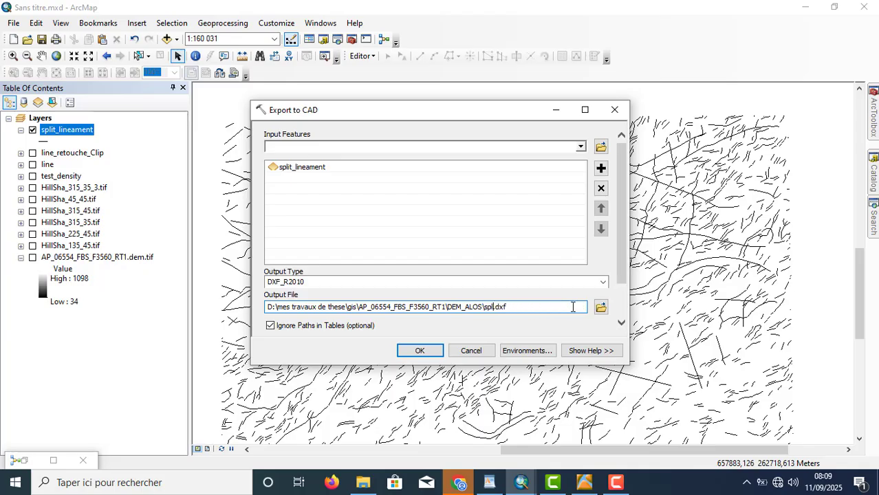
key(BackSpace)
text(line_rwk)
click(421, 351)
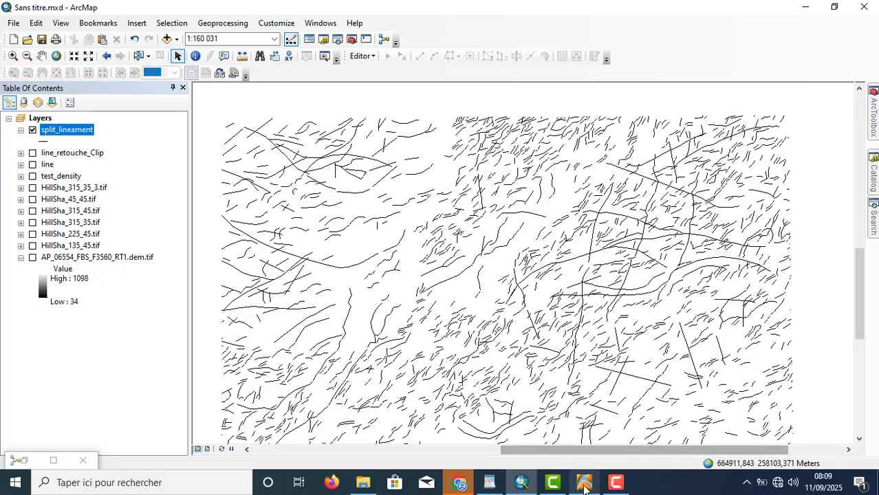
- Switch to the WordPad document and complete heading III-) with "CREATION D'UNE ROSACE DE DIRECTION"
mouse_move(584, 487)
click(585, 485)
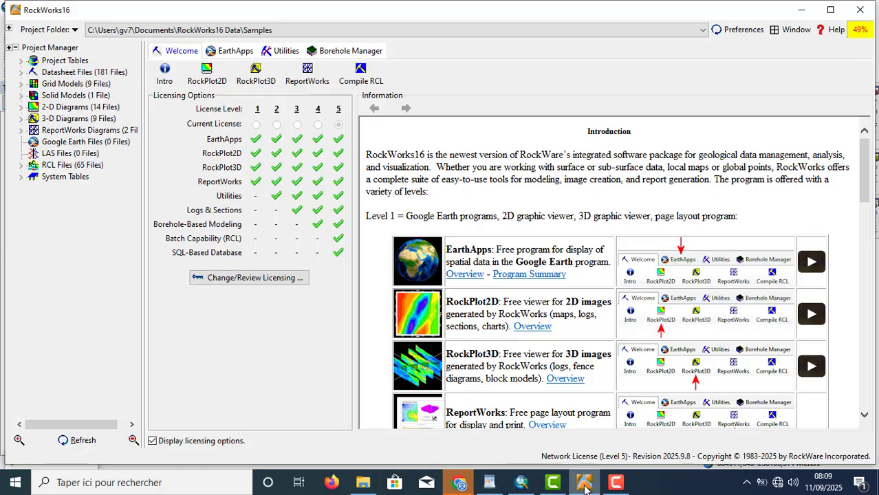
click(489, 485)
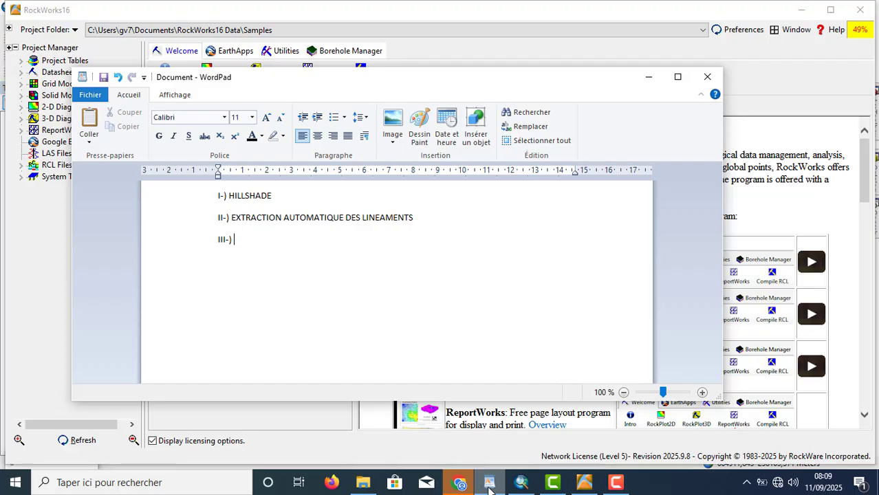
text(cr)
key(BackSpace)
key(BackSpace)
key(Caps_Lock)
text(CREATION D'UNE ROS)
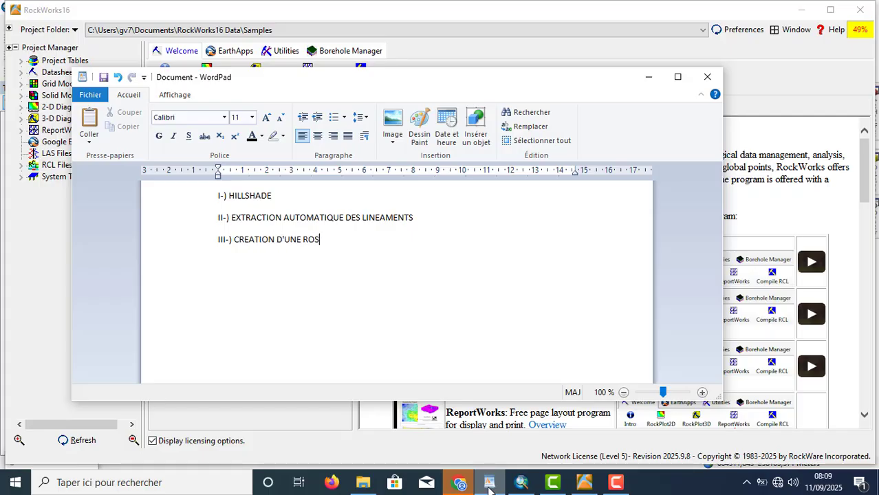
text(ACE DE DIRECTION)
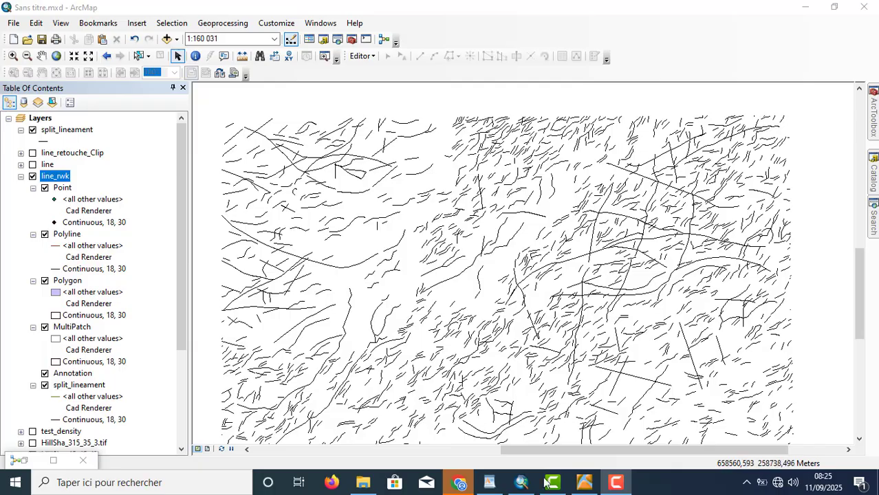
- Switch to RockWorks16 and open the DXF Lineations import from the Linears utilities
click(588, 481)
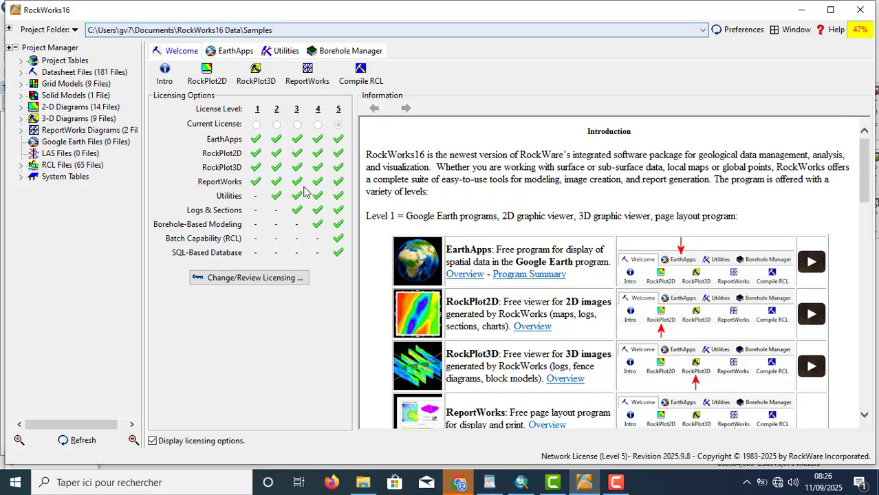
click(286, 53)
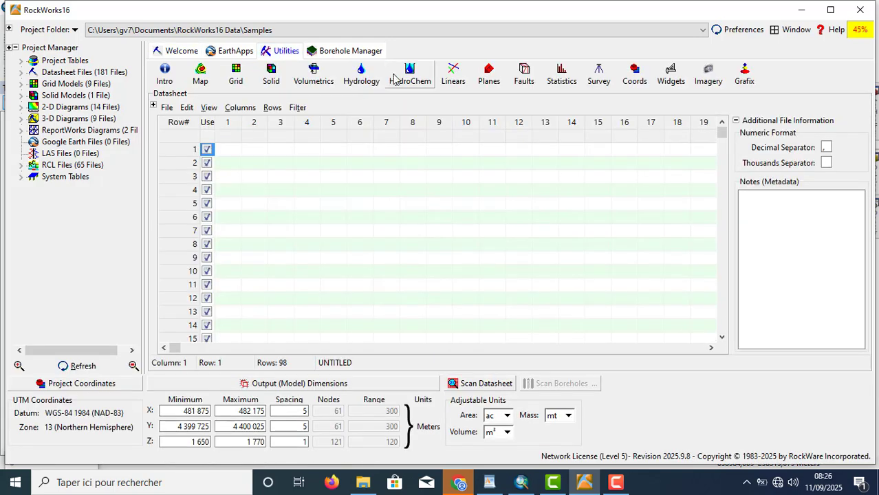
click(449, 73)
mouse_move(535, 179)
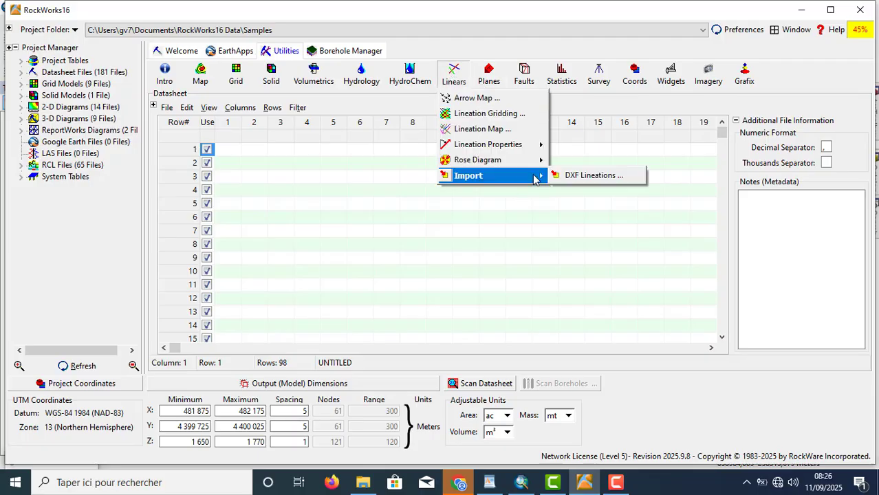
click(599, 176)
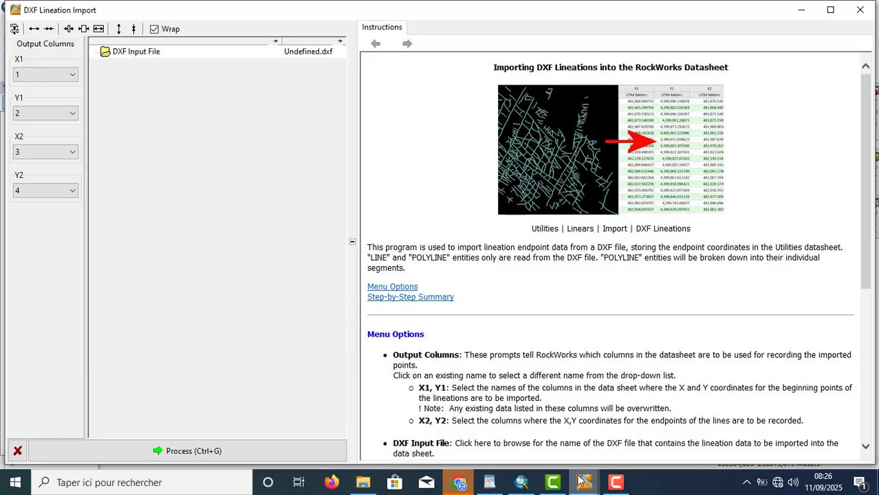
- Switch to ArcMap and close it, declining to save the changes to the model
click(521, 482)
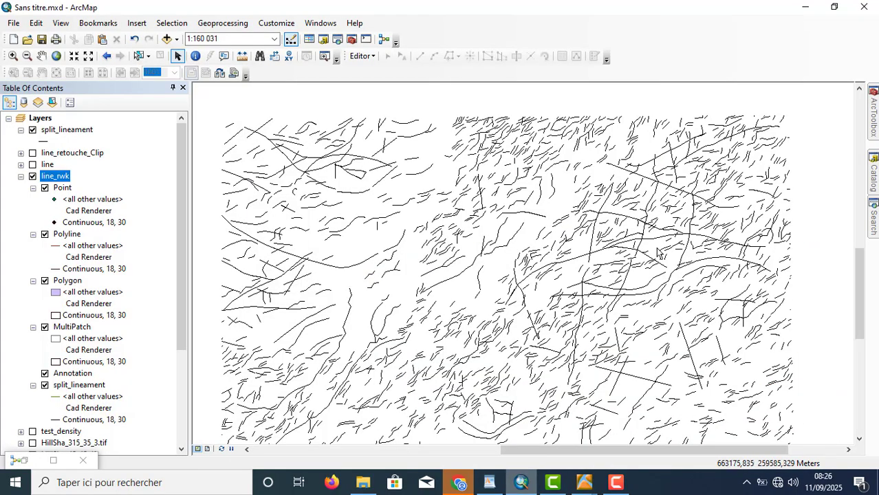
click(863, 6)
click(444, 269)
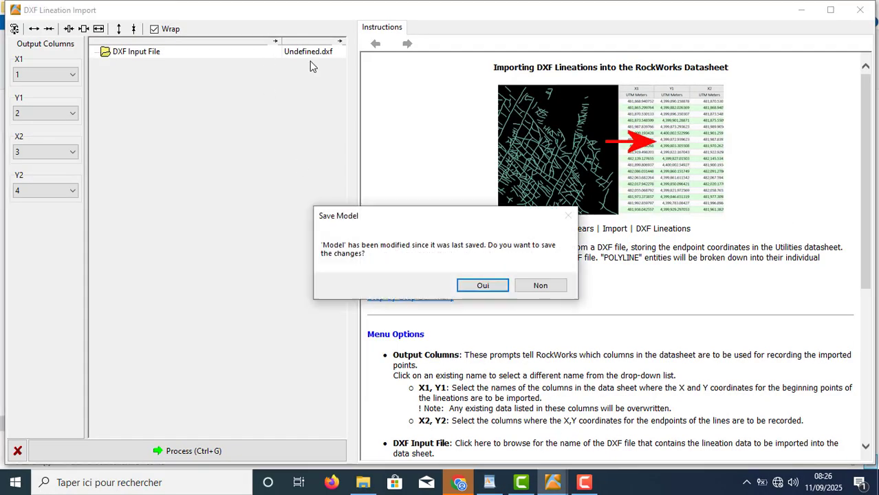
click(535, 285)
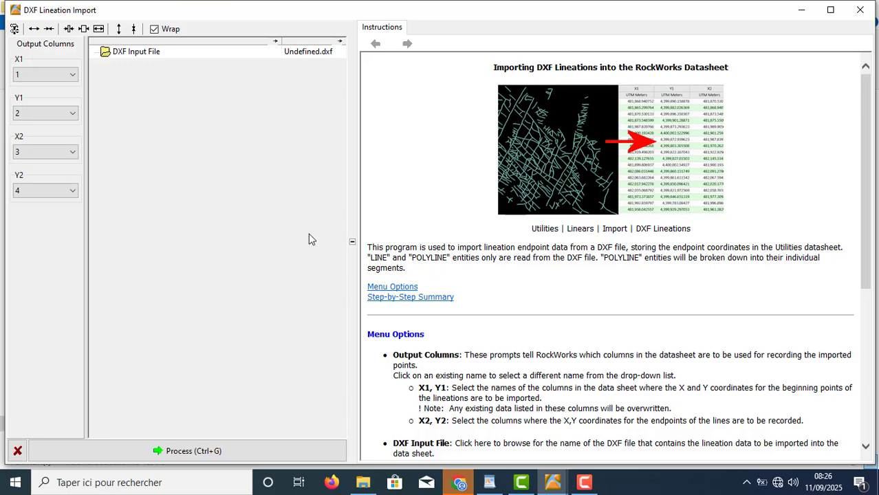
- Choose line_rwk.dxf from the DEM_ALOS folder as the DXF input file and process the lineation import
click(341, 55)
click(338, 53)
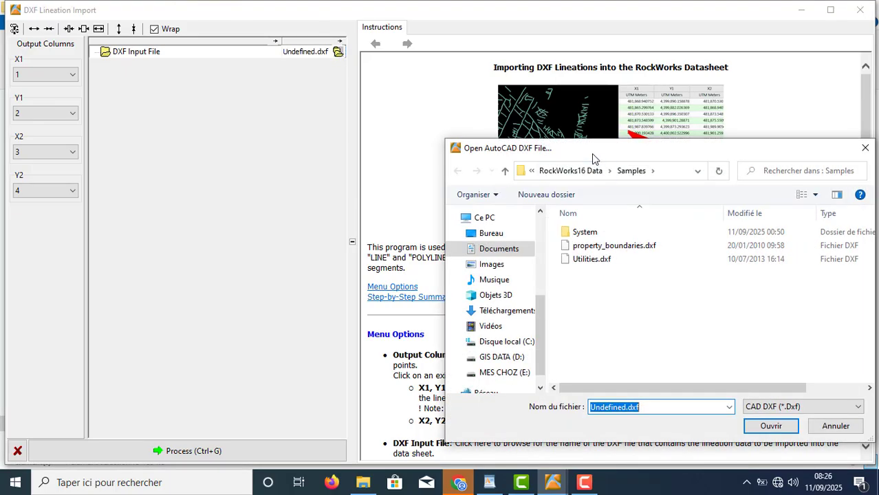
drag(591, 153, 498, 116)
drag(450, 283, 446, 246)
click(416, 207)
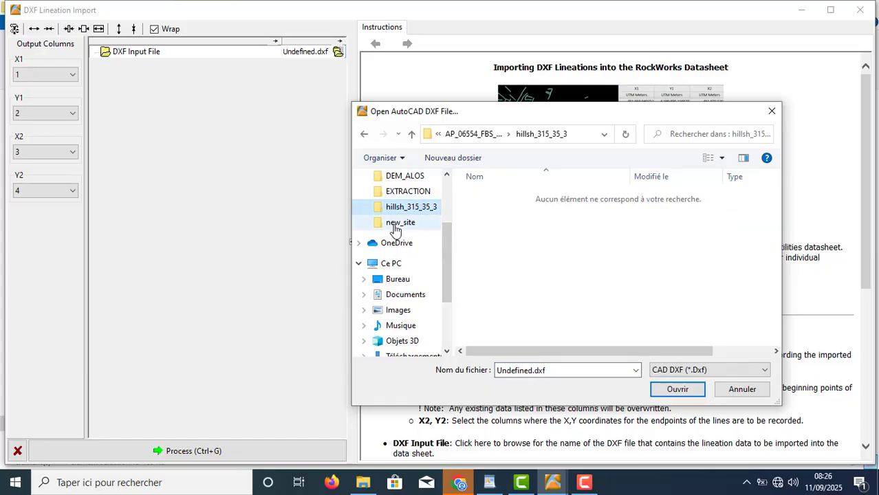
click(418, 177)
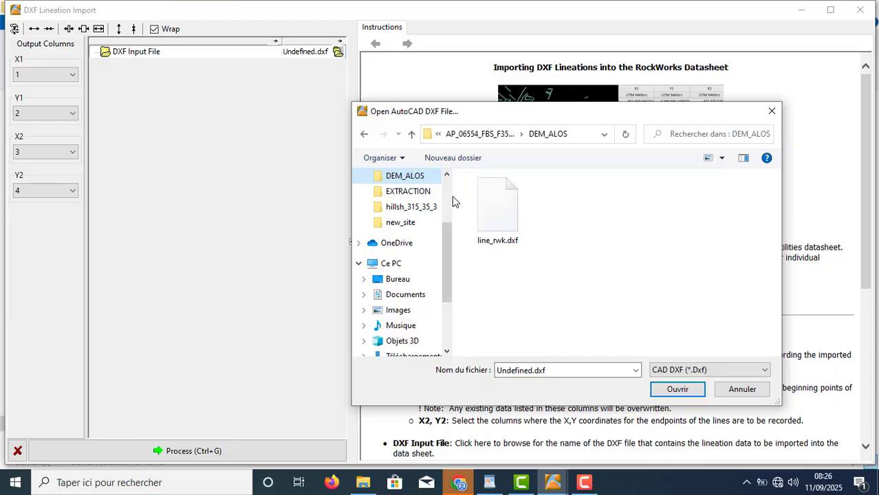
click(496, 198)
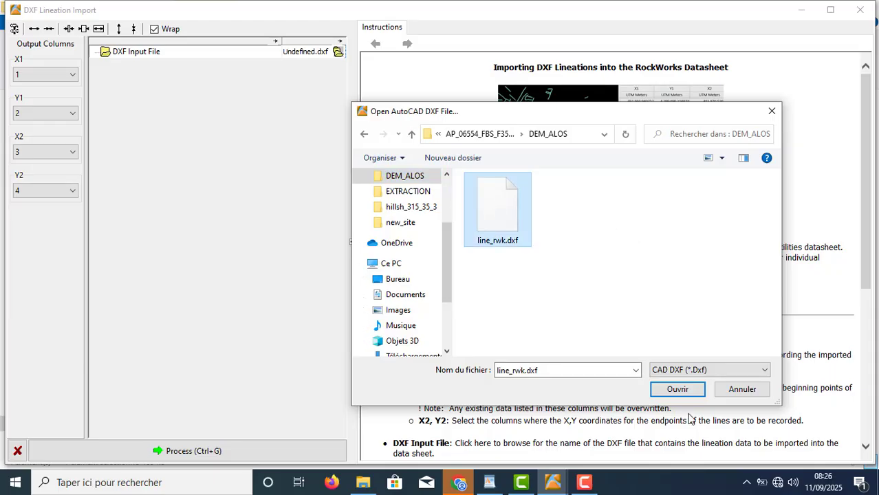
click(677, 390)
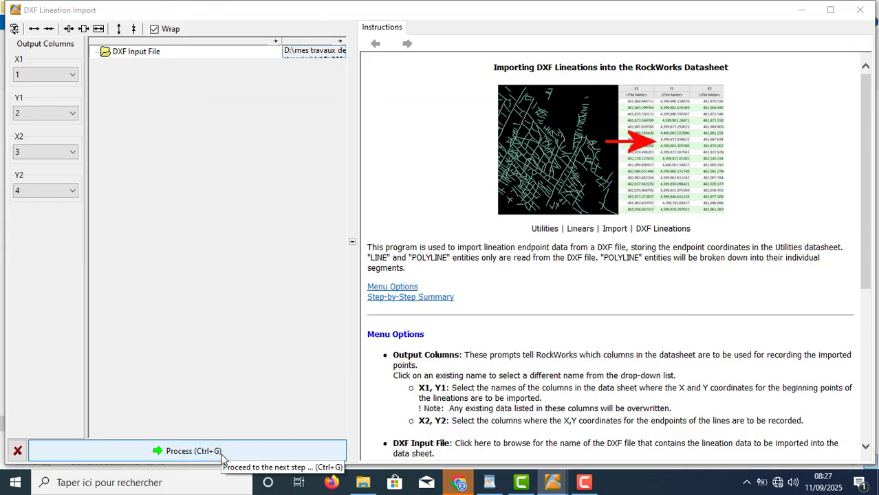
click(222, 459)
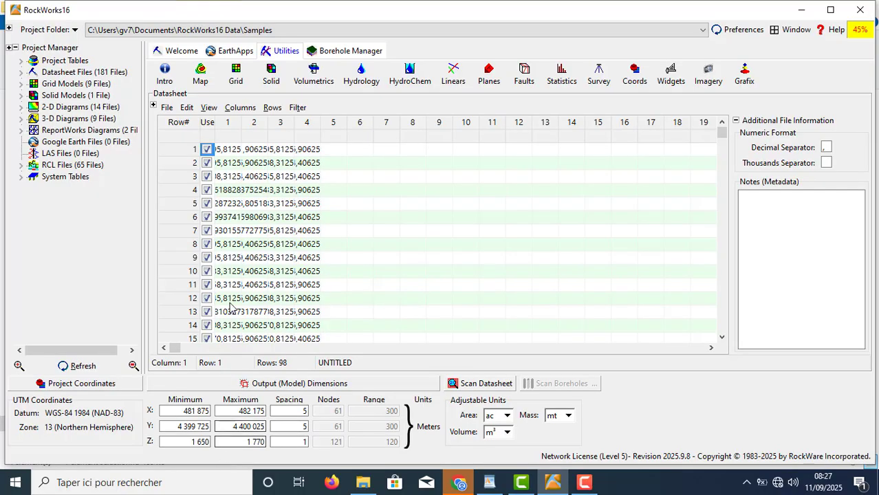
- Widen datasheet columns 1 to 4 so that the imported endpoint coordinates can be read in full
drag(241, 123, 447, 121)
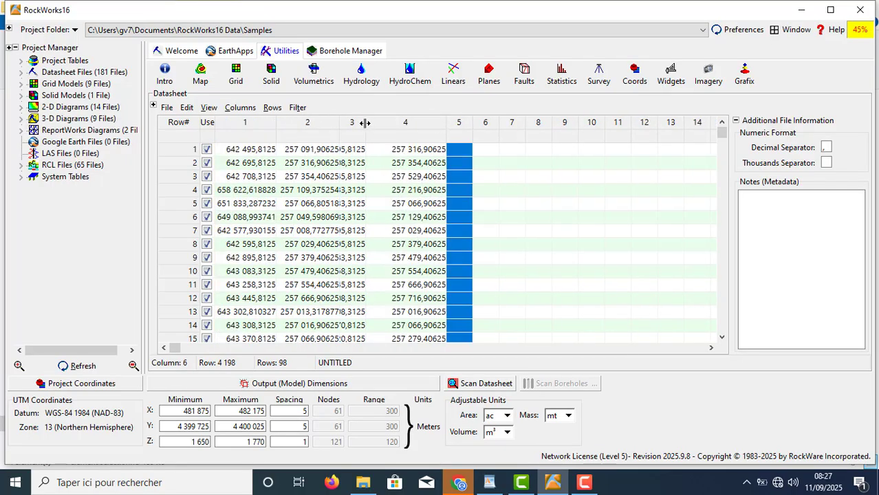
drag(365, 122, 393, 122)
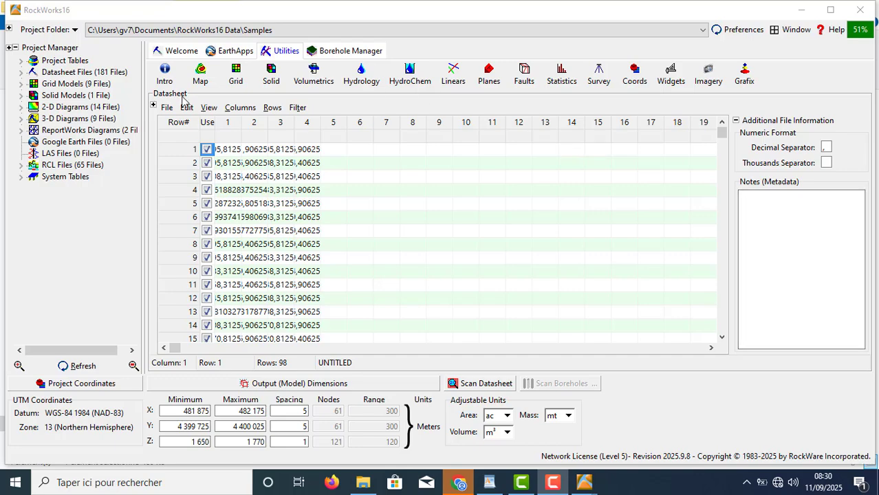
drag(241, 119, 389, 125)
click(278, 122)
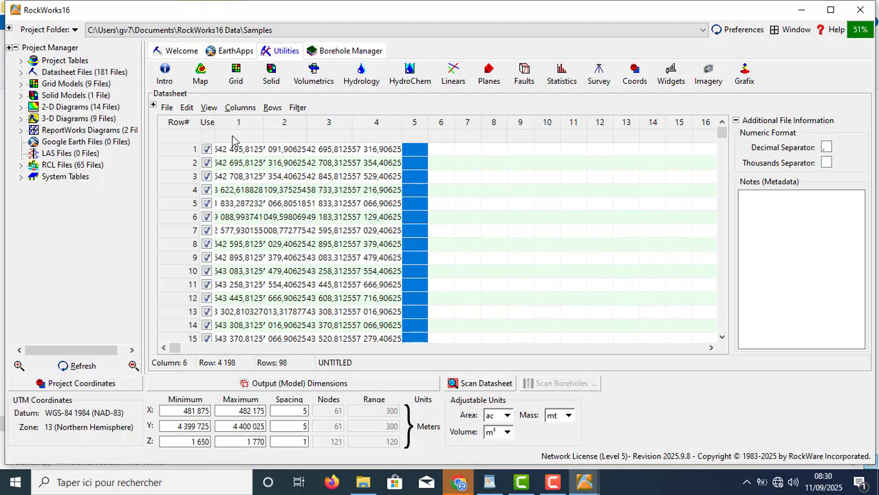
drag(263, 119, 502, 123)
click(324, 122)
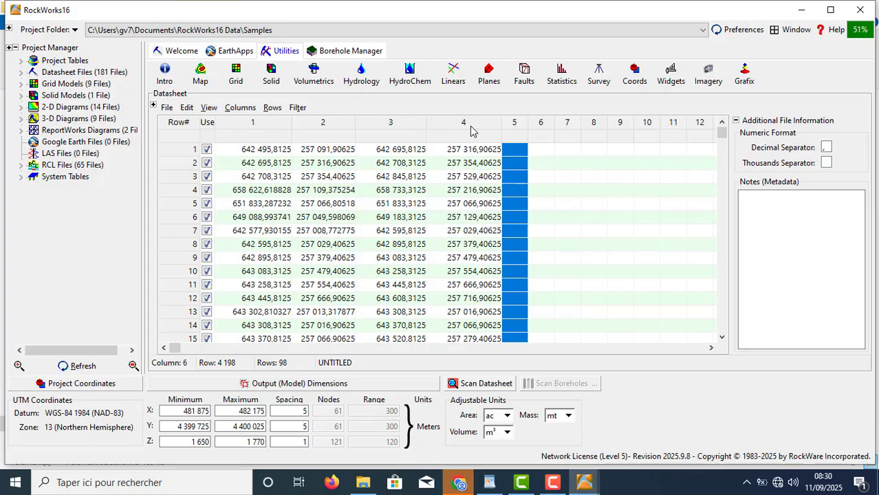
- Define datasheet column 1 as an X or Y coordinate in UTM Meters
double_click(259, 126)
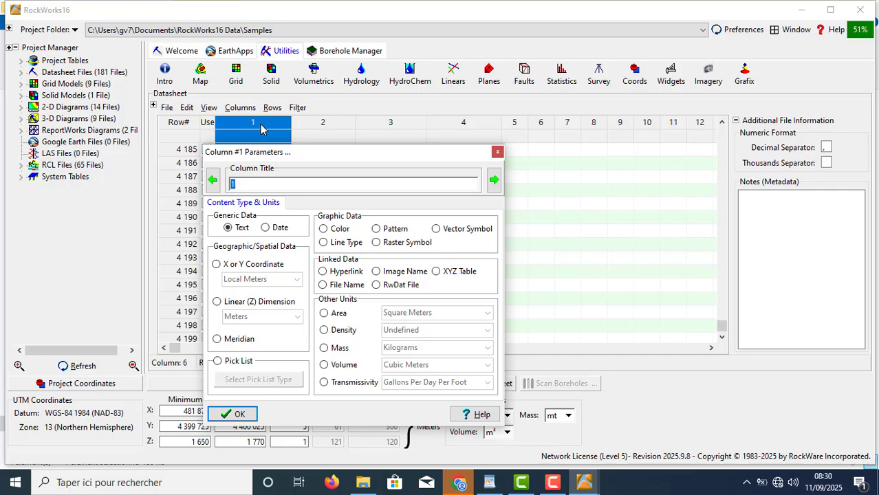
click(217, 267)
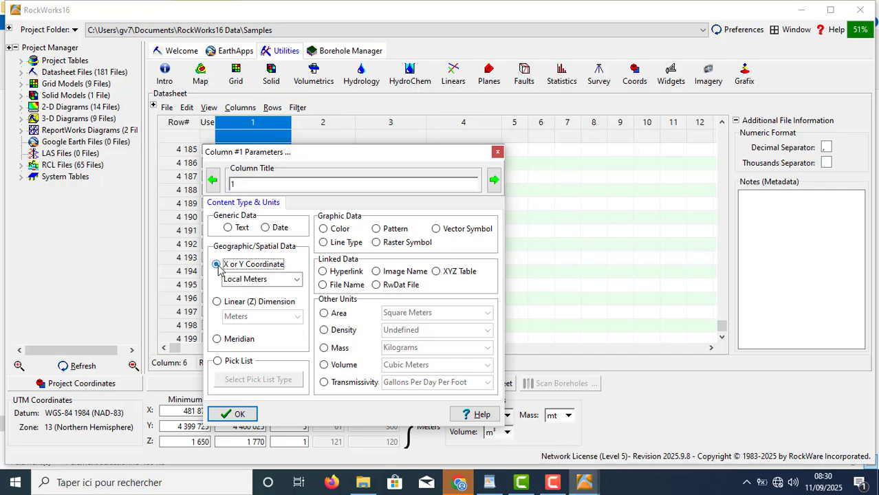
click(297, 279)
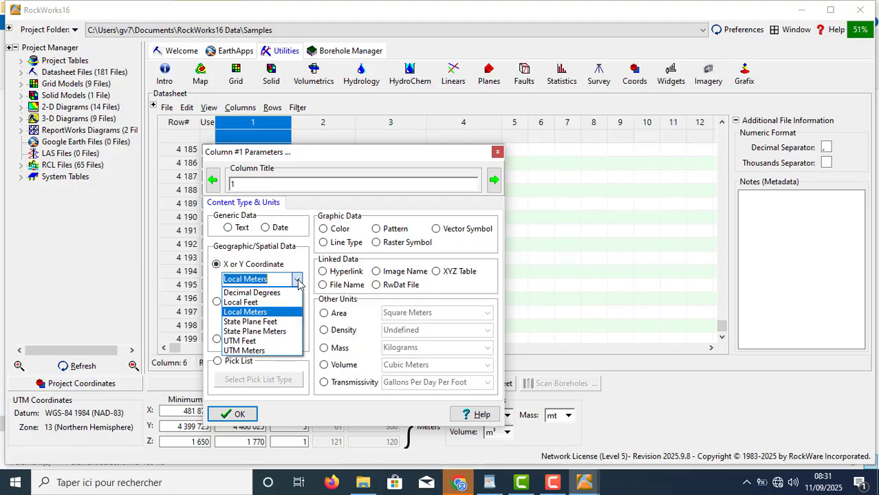
click(277, 353)
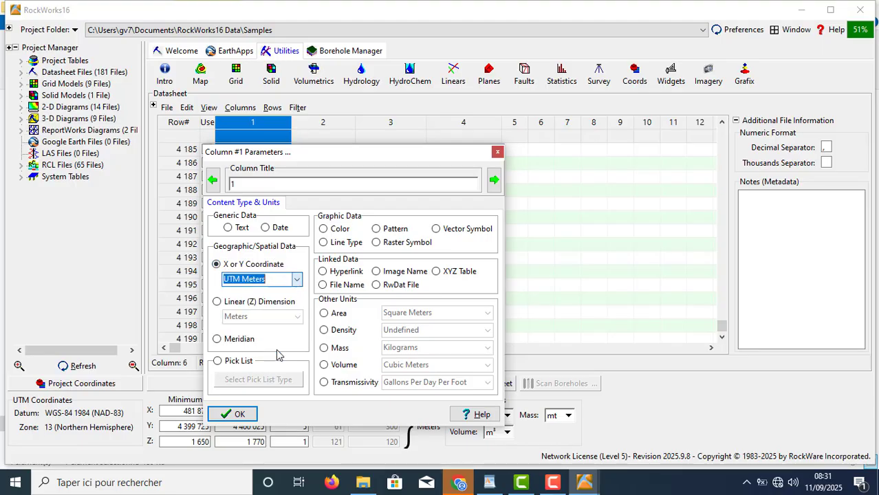
click(227, 414)
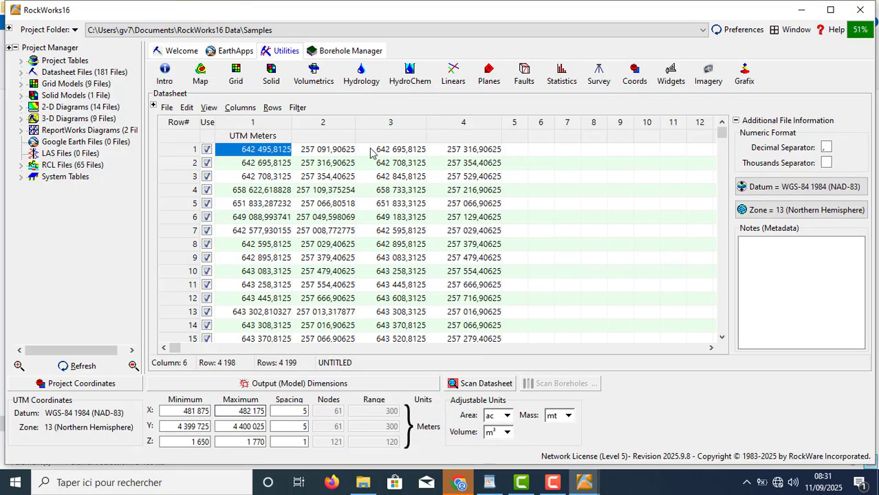
- Define datasheet column 2 as an X or Y coordinate in UTM Meters
double_click(339, 129)
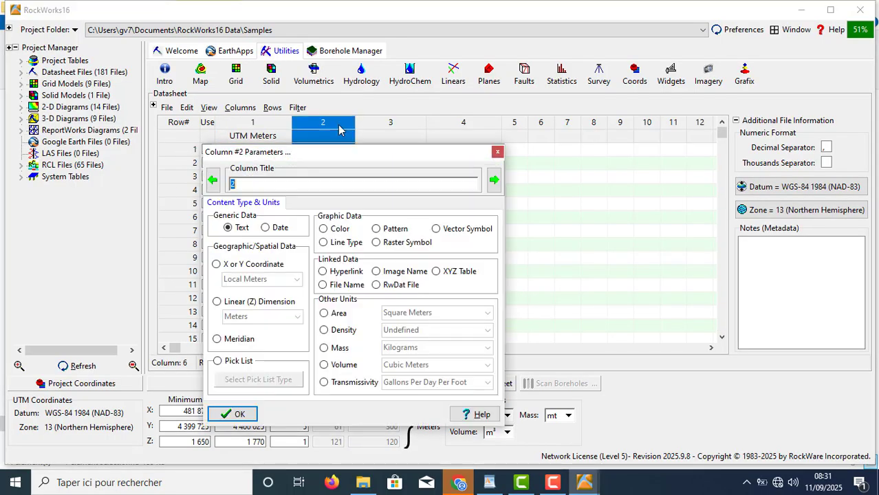
click(275, 265)
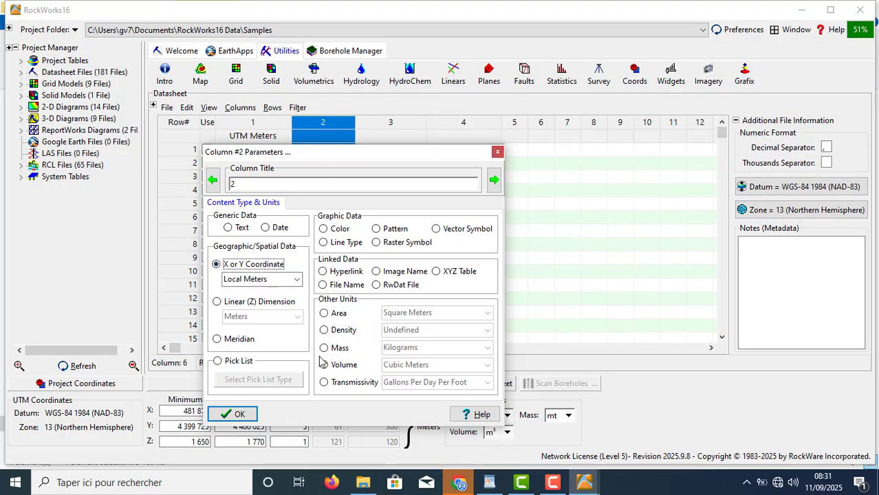
click(297, 280)
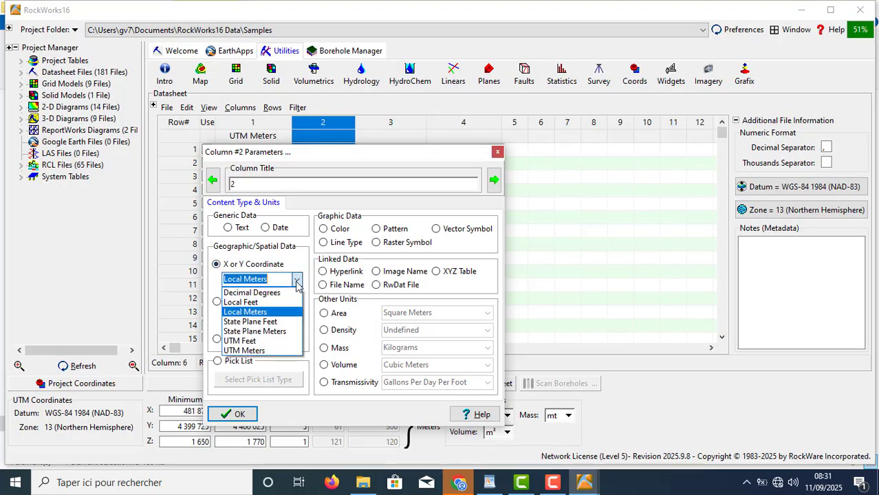
click(266, 352)
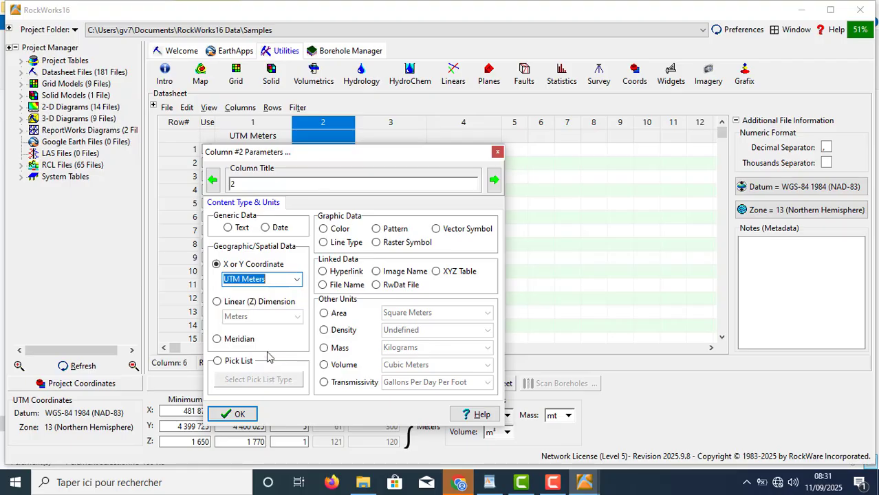
click(241, 415)
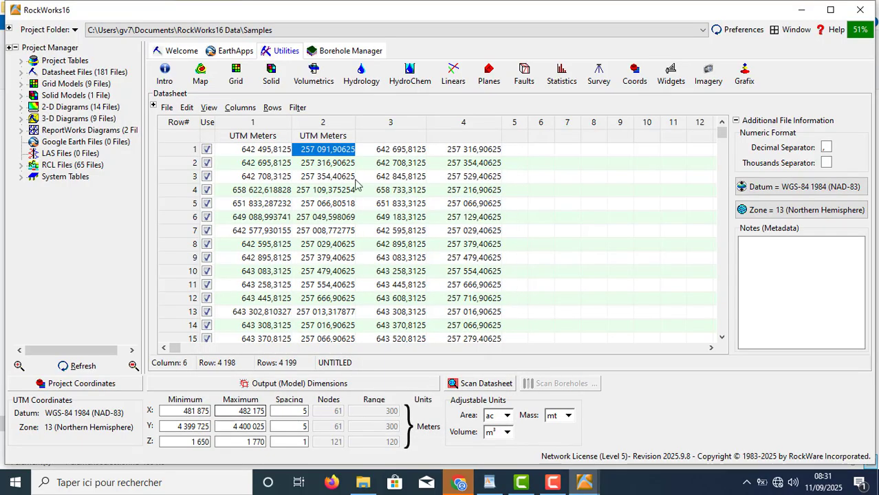
- Define datasheet column 3 as an X or Y coordinate in UTM Meters
double_click(370, 126)
click(271, 265)
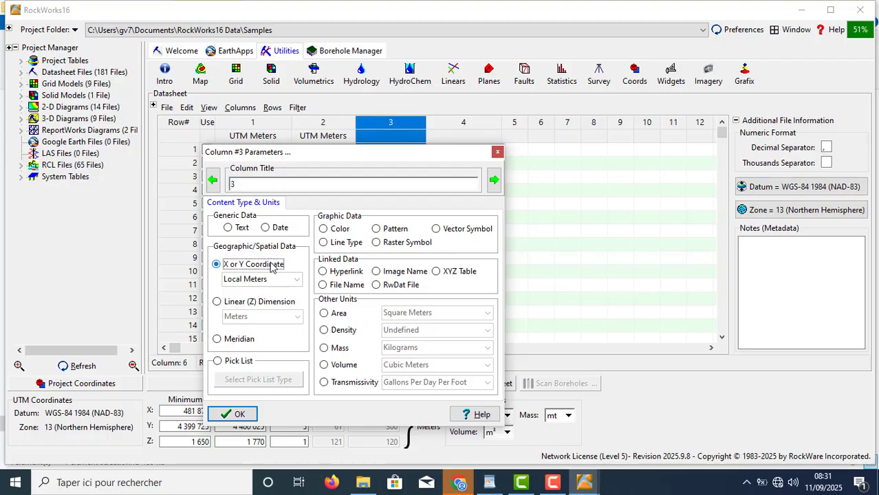
click(296, 279)
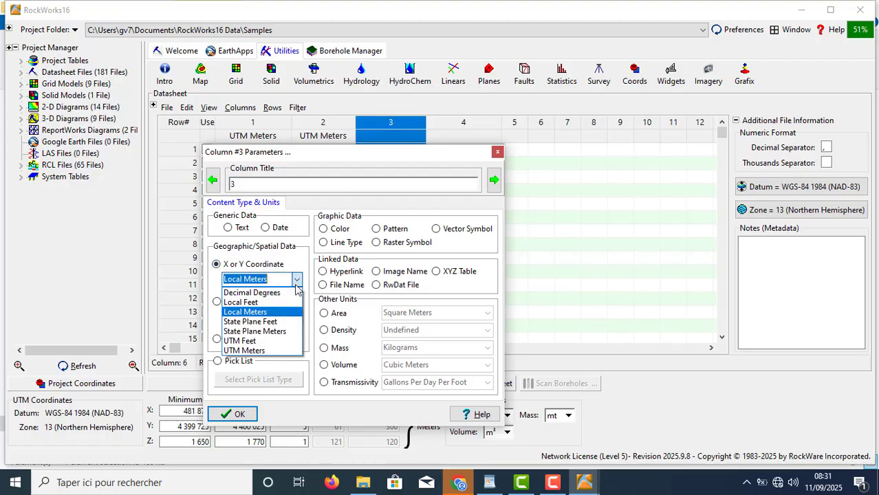
click(269, 351)
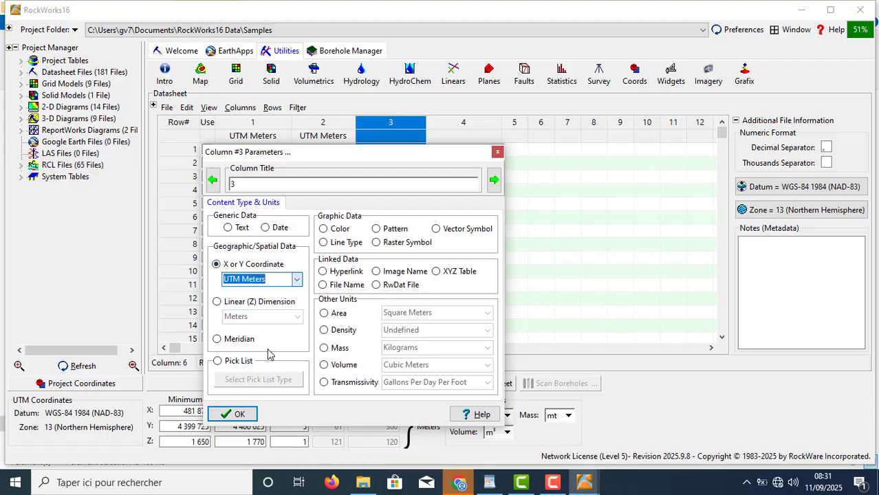
click(238, 416)
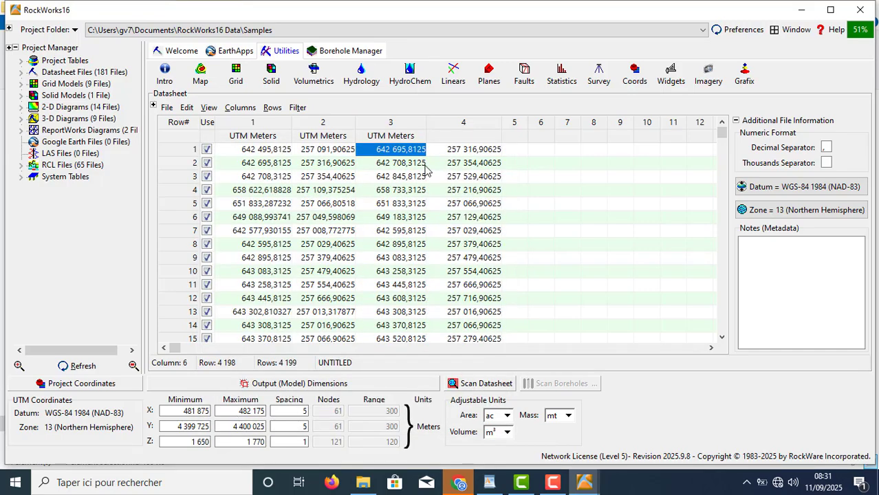
- Define datasheet column 4 as an X or Y coordinate in UTM Meters
double_click(471, 138)
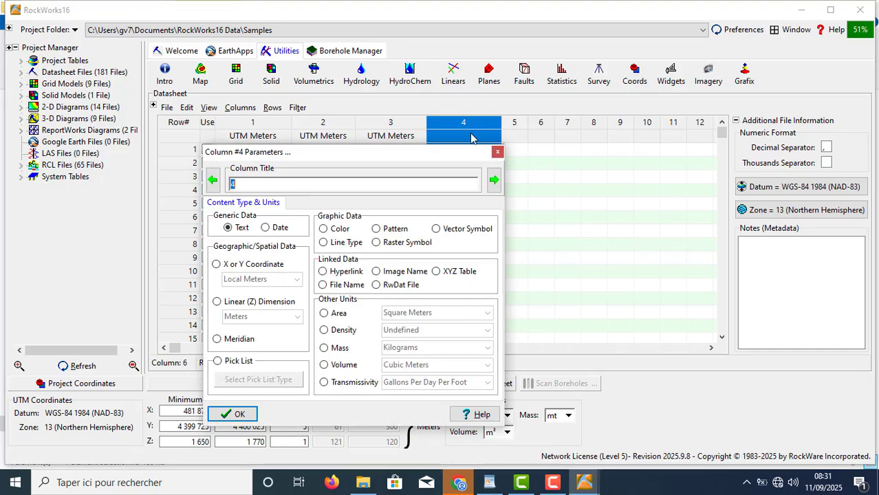
click(220, 267)
click(296, 284)
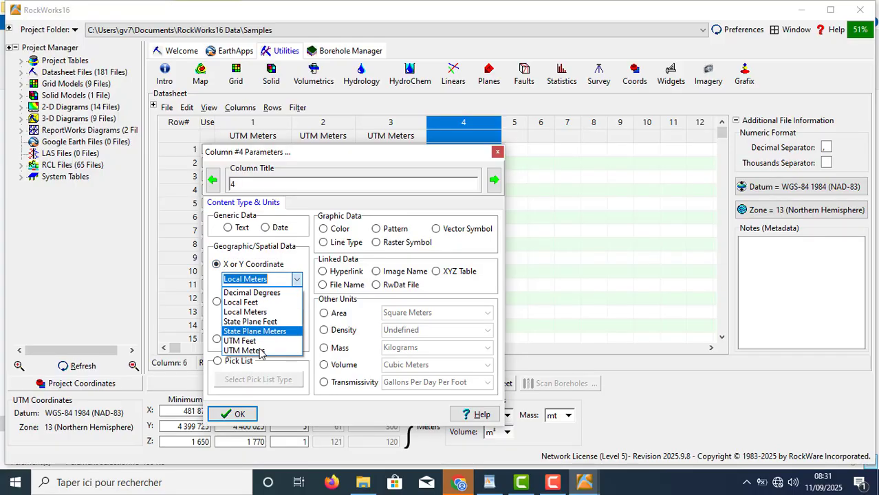
click(255, 353)
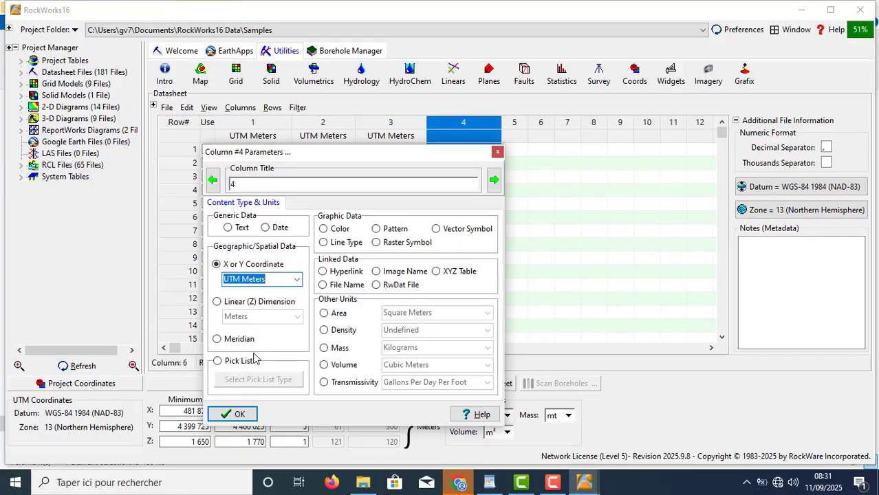
click(236, 415)
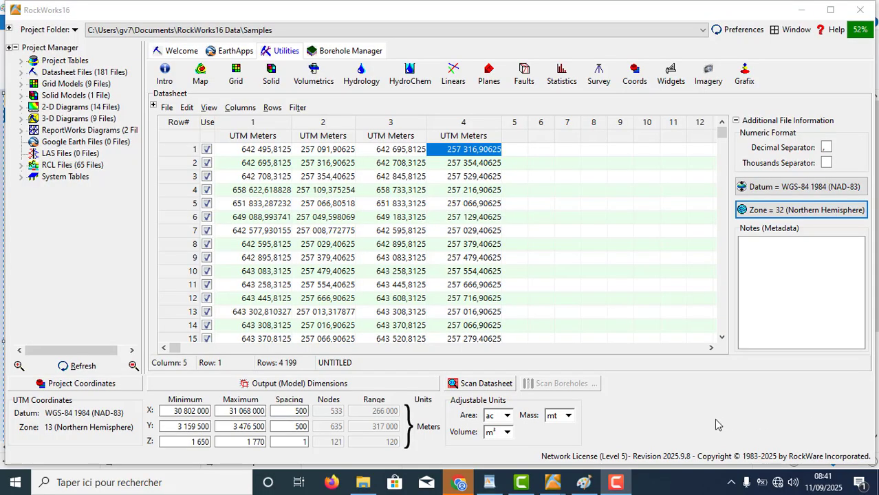
- Set the project's adjustable area unit to hectares (ha)
click(507, 418)
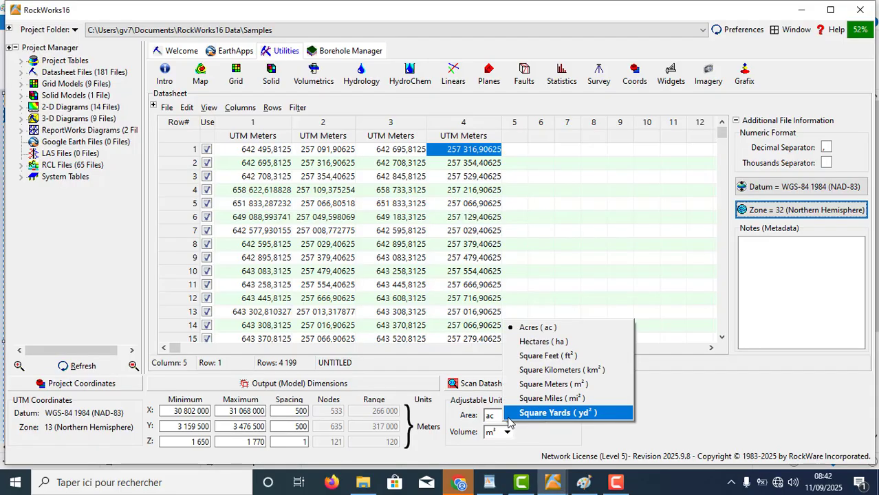
click(533, 342)
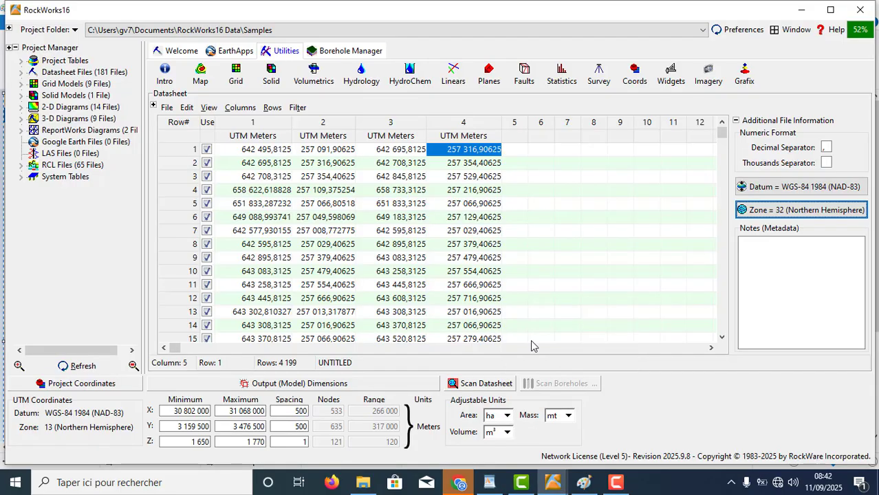
click(568, 416)
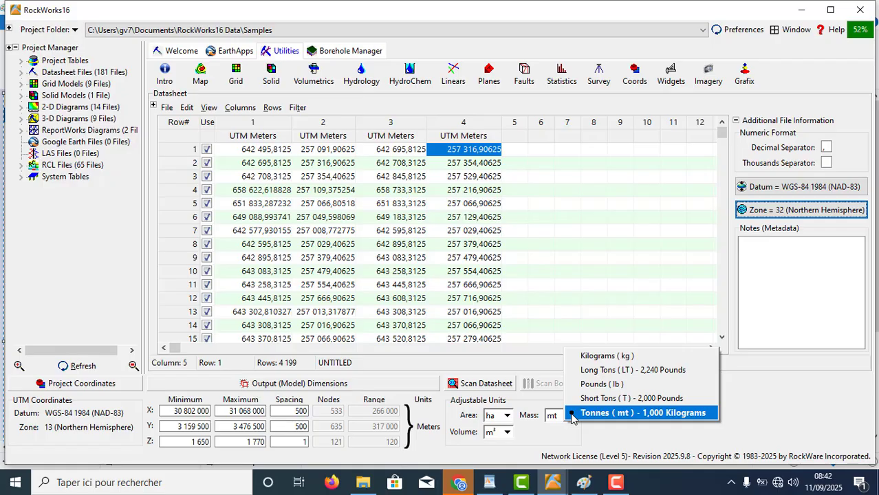
click(586, 358)
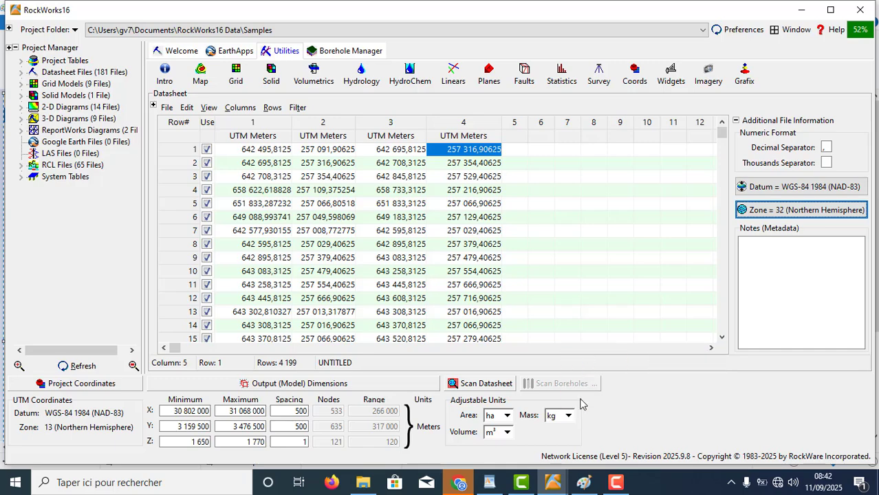
click(573, 418)
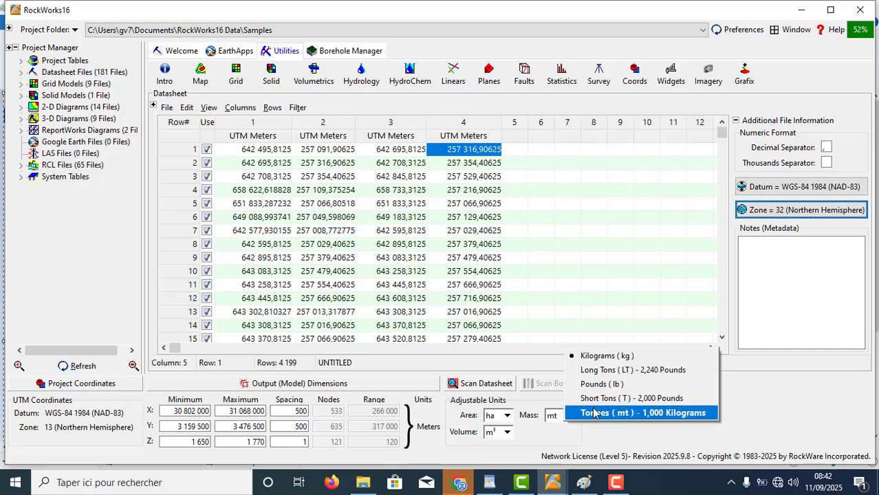
click(582, 413)
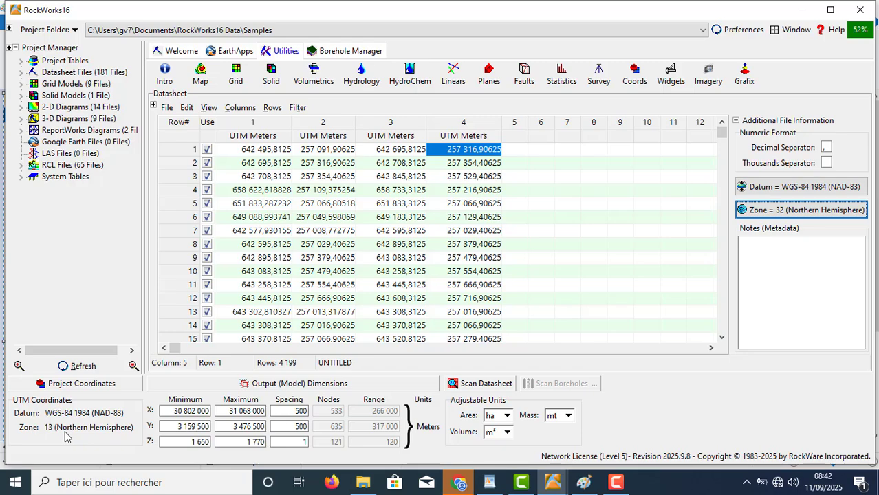
- Reassign the project coordinate system to UTM Zone 32 (Northern Hemisphere), keeping the WGS-84 1984 (NAD-83) datum and Meters
click(80, 388)
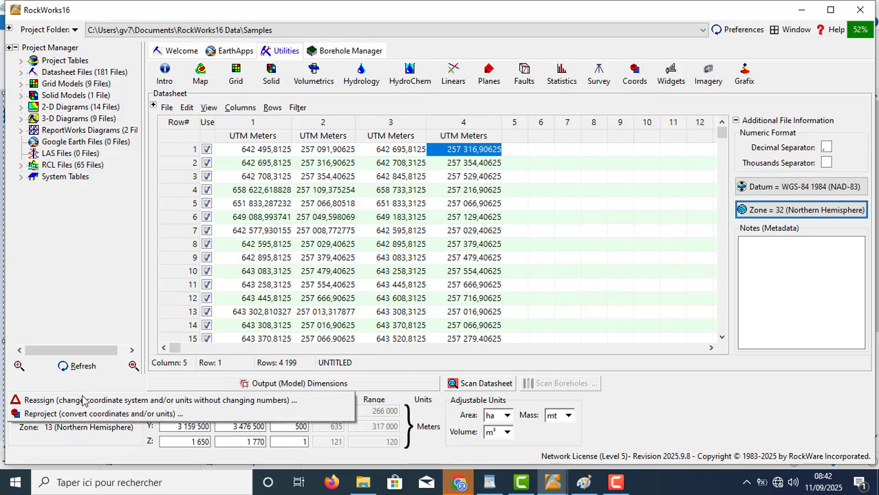
click(65, 455)
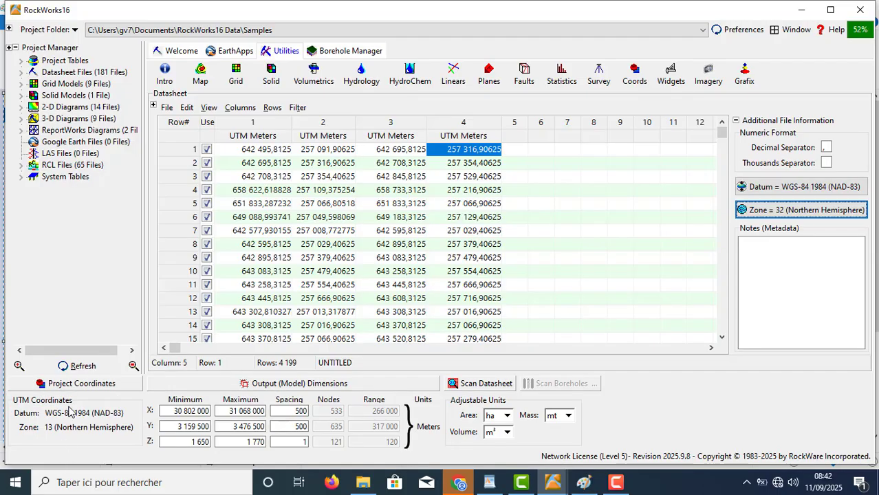
click(73, 391)
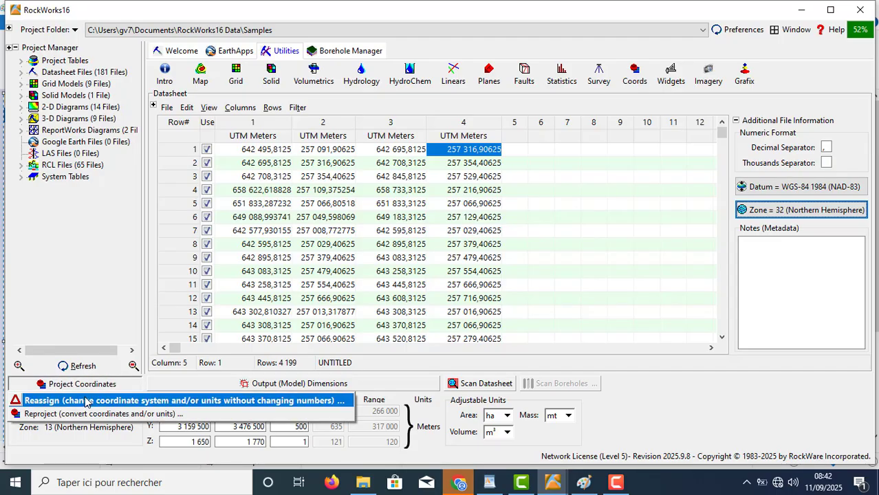
click(86, 401)
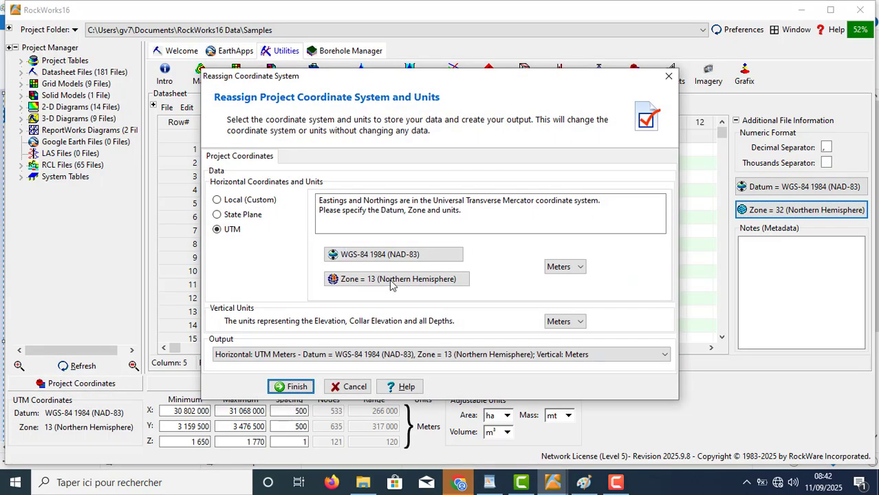
click(393, 289)
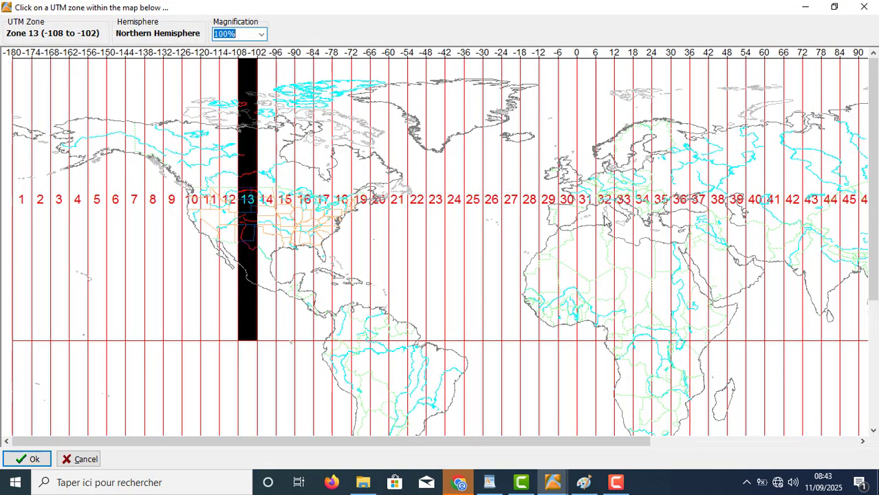
double_click(603, 217)
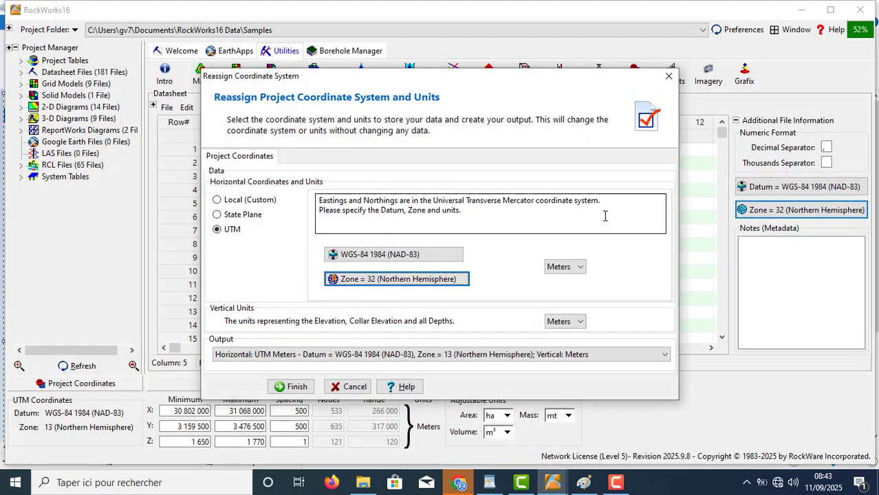
click(297, 388)
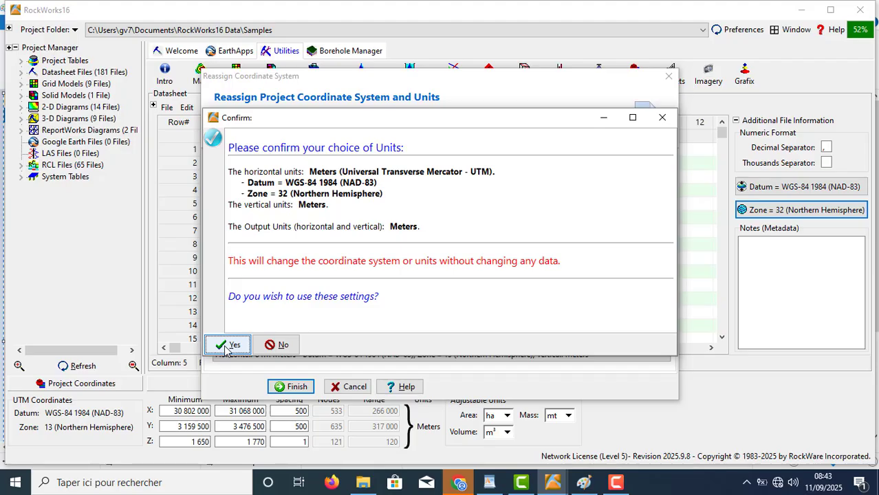
click(227, 346)
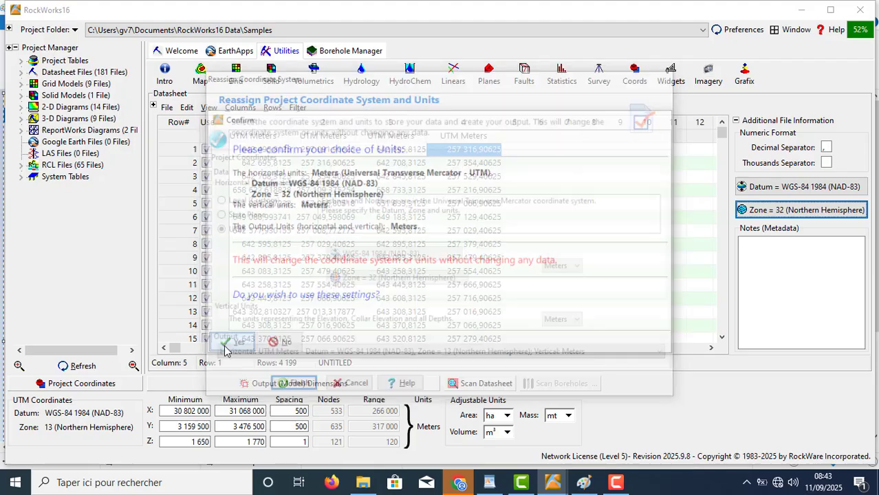
- Set the project output dimensions by scanning only the enabled boreholes, with XY spacing from point distance and a fixed number of Z nodes
click(228, 345)
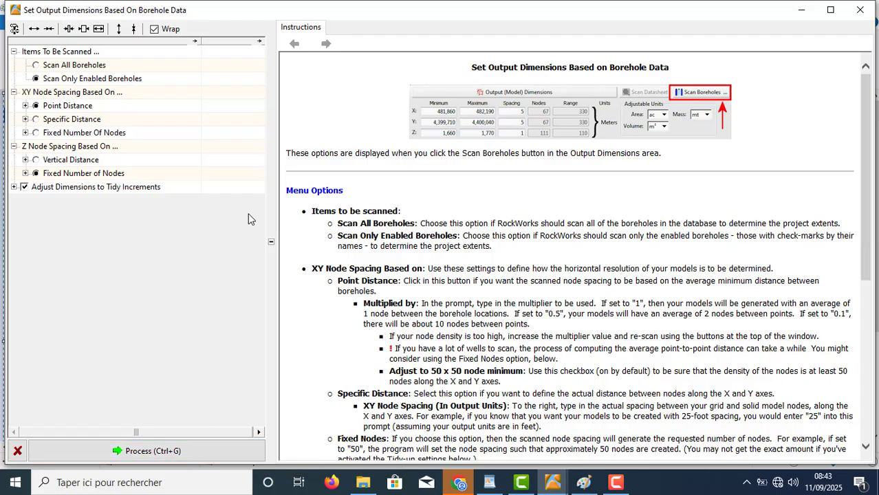
click(178, 457)
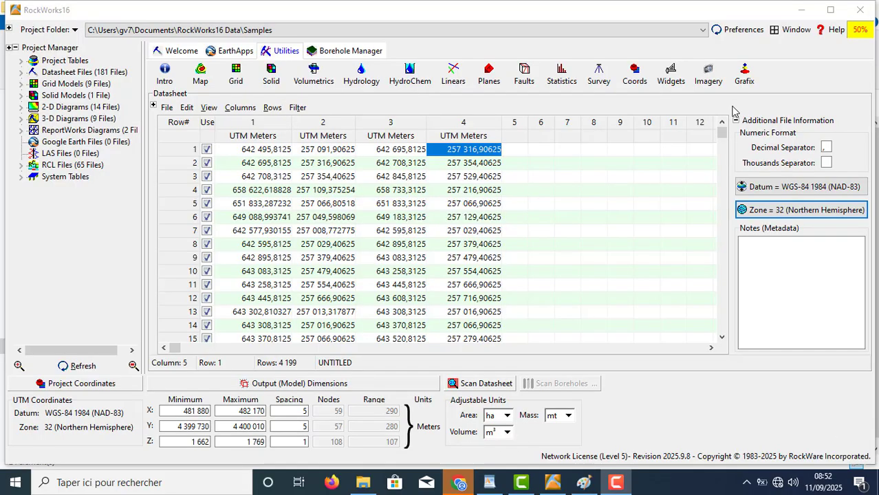
click(722, 124)
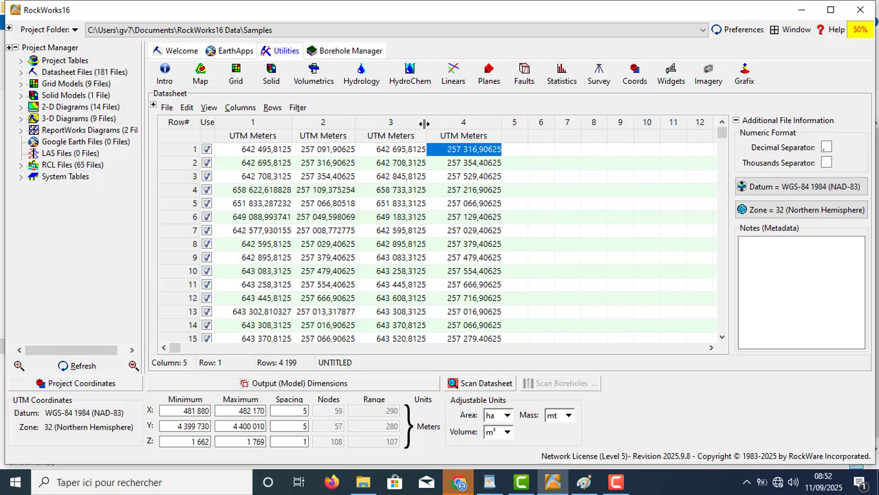
click(452, 74)
mouse_move(512, 149)
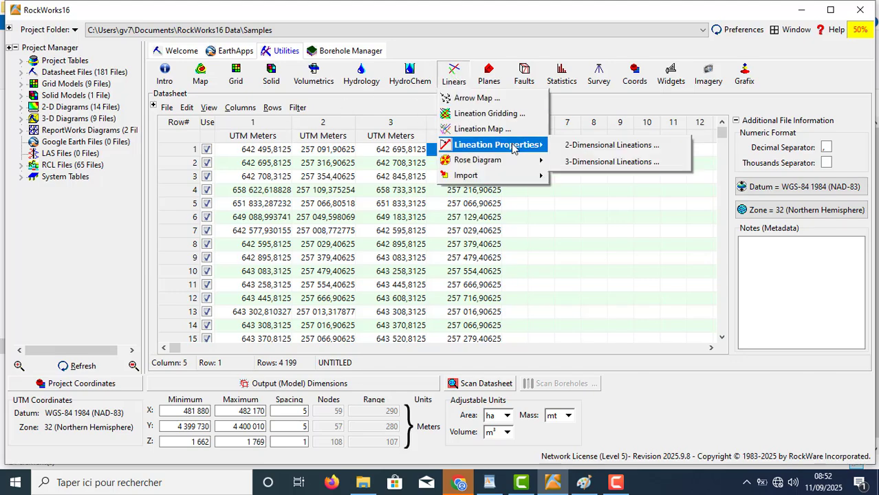
click(589, 148)
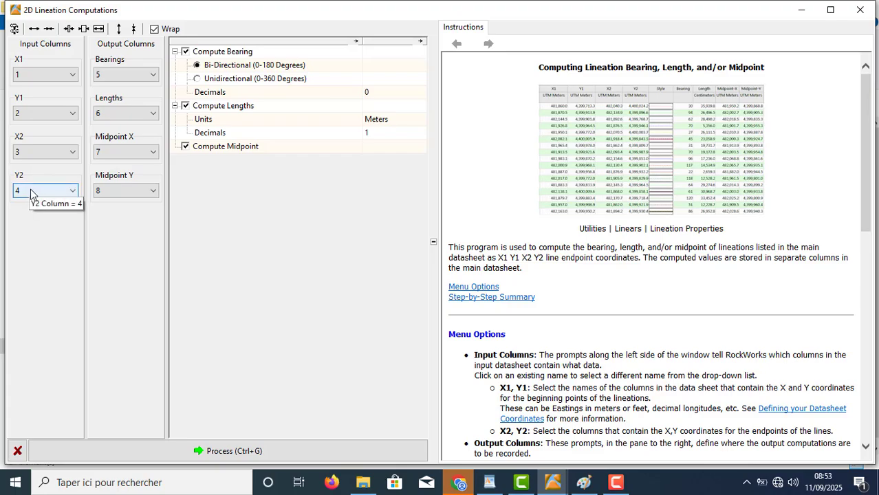
click(860, 10)
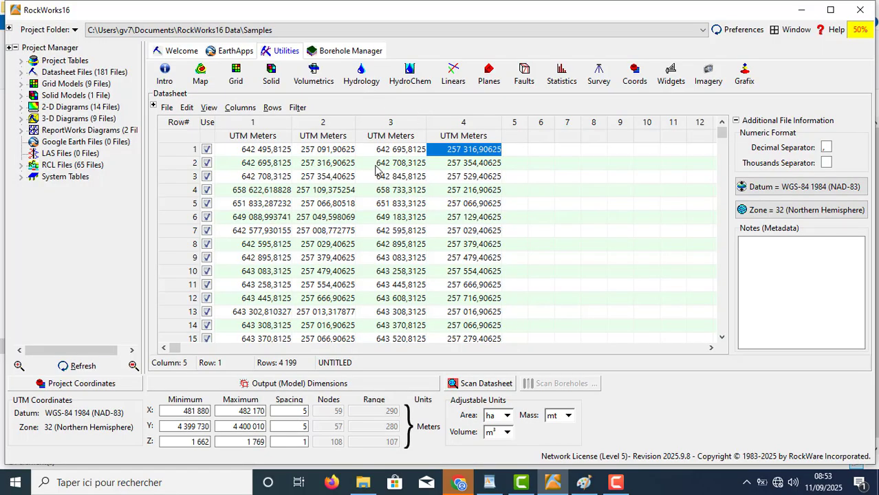
- Compute 2D lineation bearings (Unidirectional, 0-360 Degrees), lengths in meters and midpoints from endpoint columns 1-4 into columns 5-8
click(453, 74)
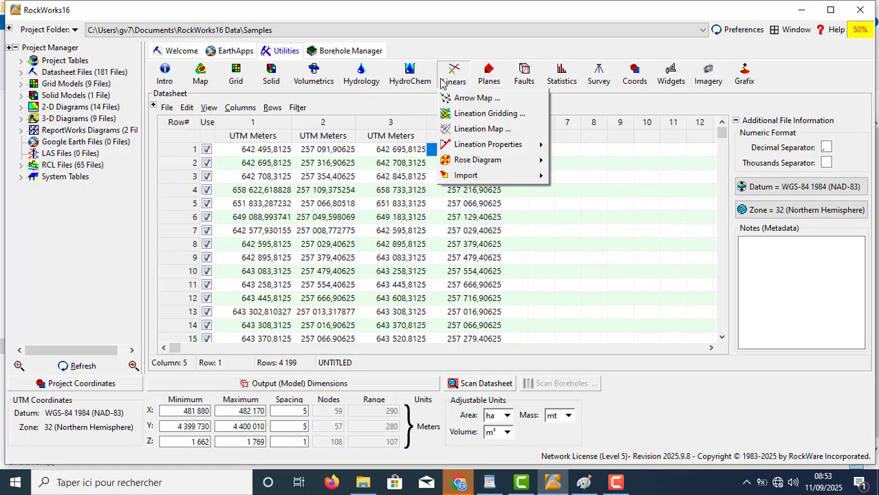
mouse_move(517, 156)
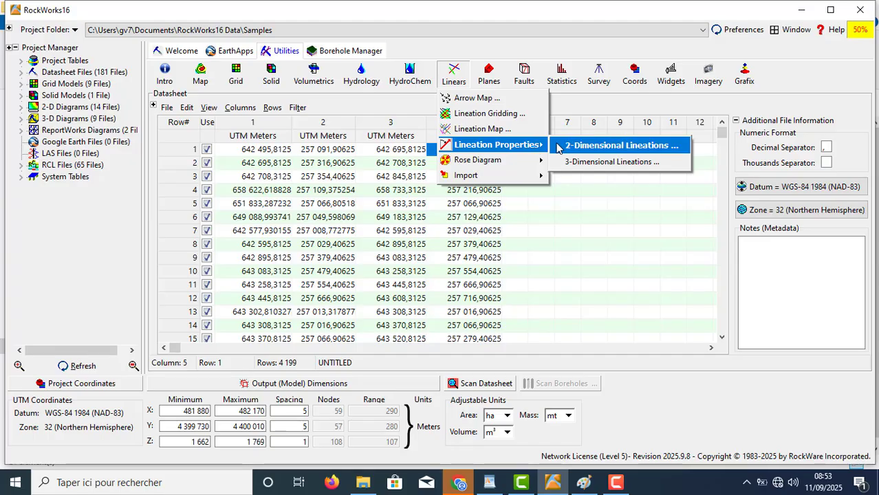
click(560, 145)
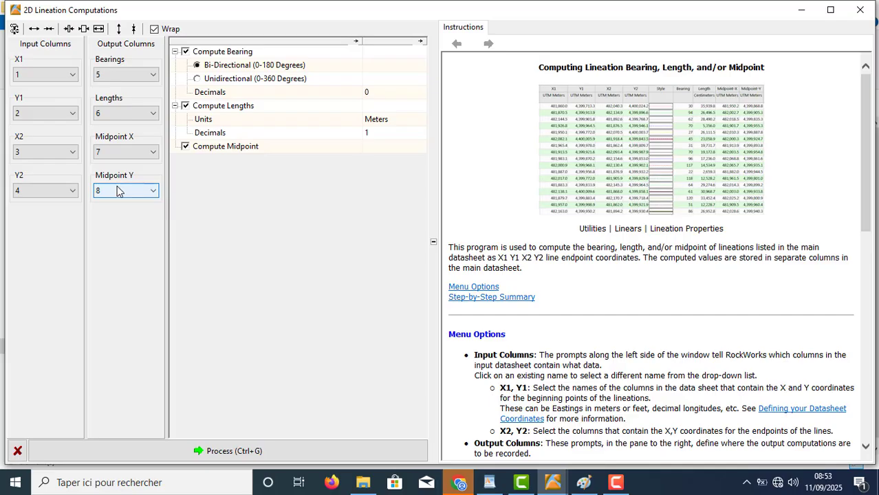
click(197, 80)
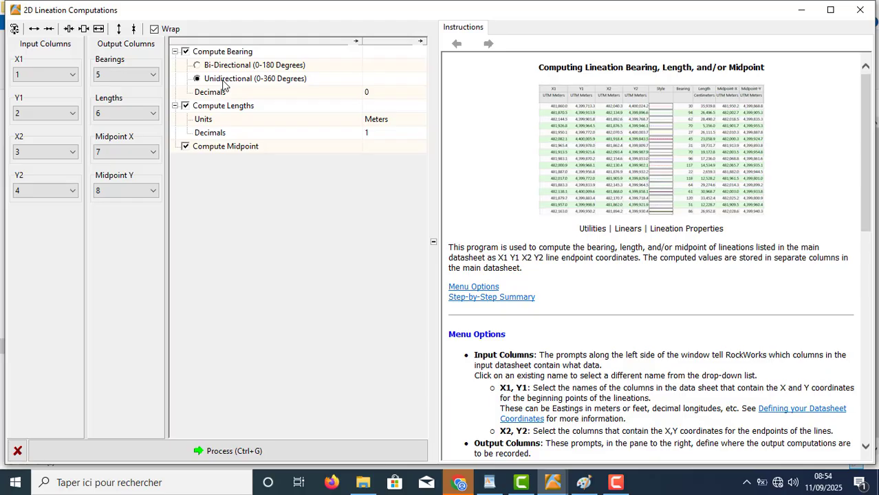
click(227, 457)
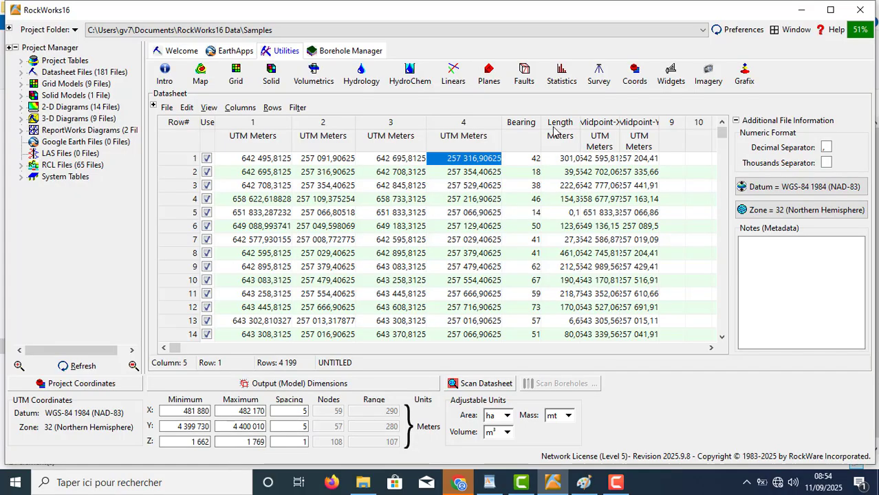
- Widen the Midpoint-X and Midpoint-Y columns of the datasheet to fit their full values
drag(617, 122, 686, 122)
click(630, 124)
click(686, 121)
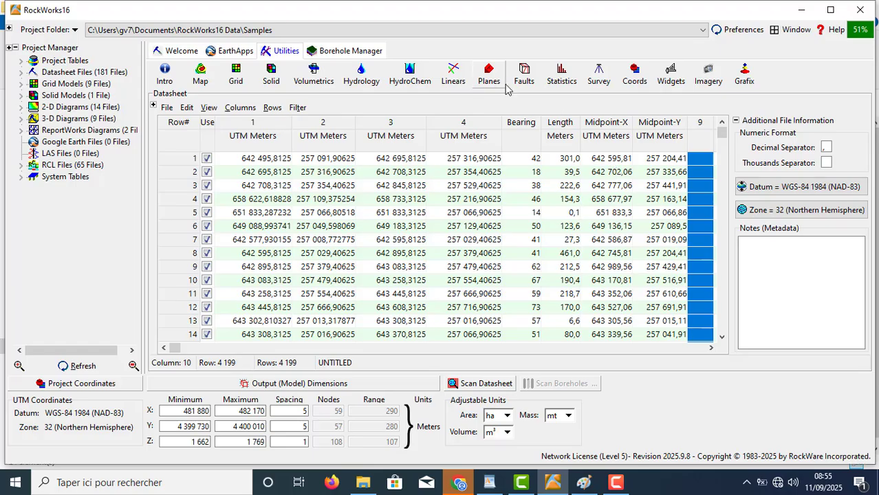
click(453, 78)
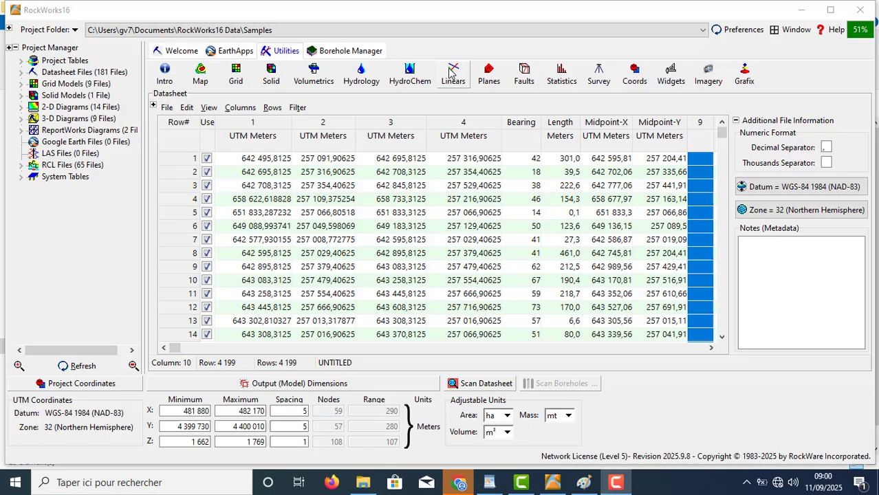
click(453, 77)
mouse_move(543, 160)
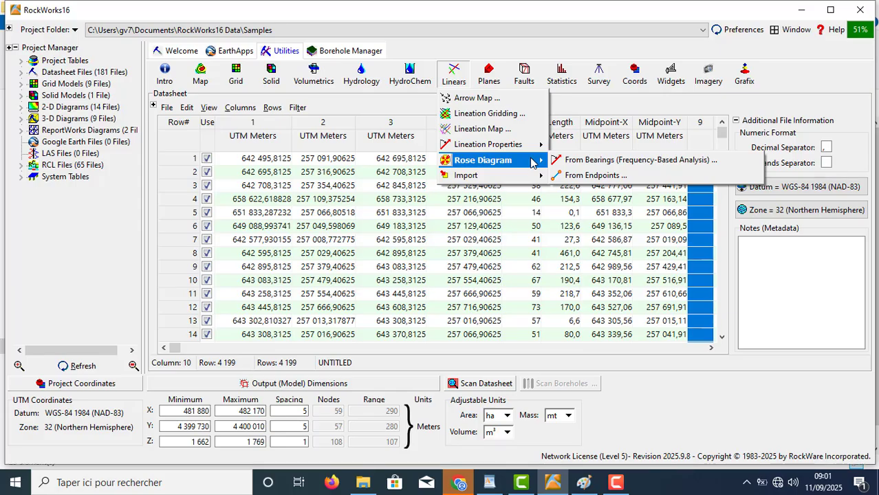
click(559, 272)
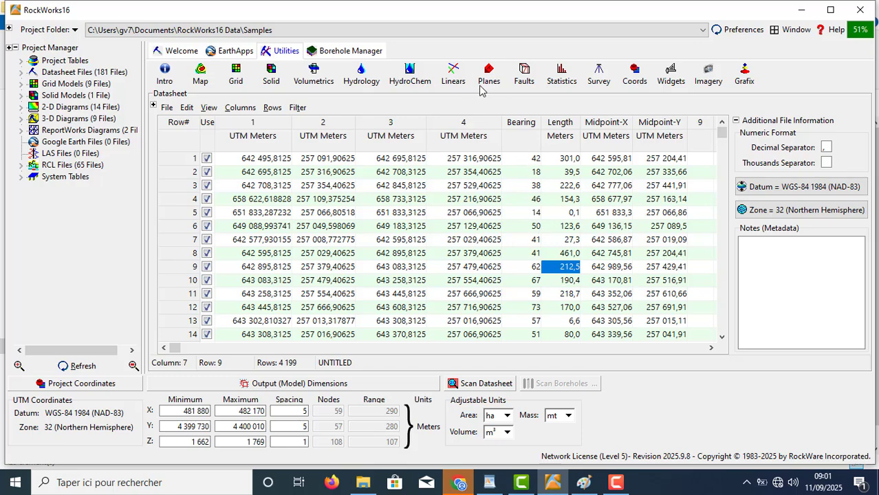
- Set up a full 360° rose diagram from endpoint columns 1-4, based on frequency as Percent of Total Population
click(453, 75)
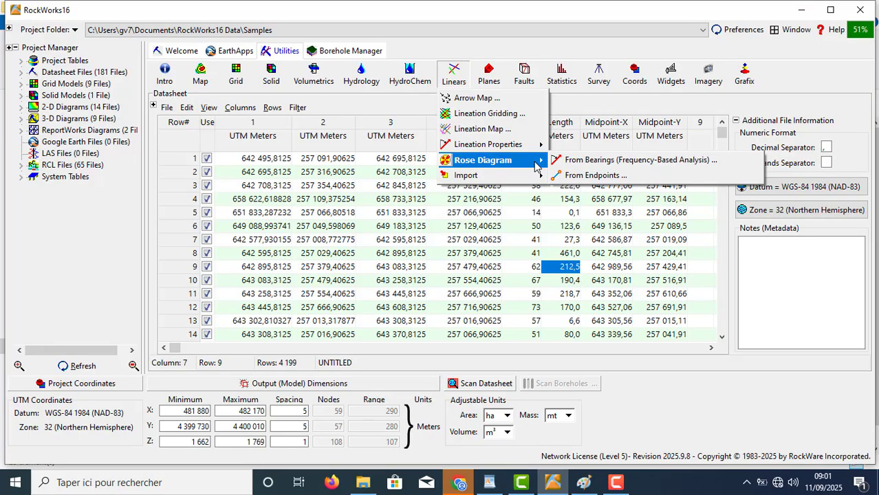
click(650, 180)
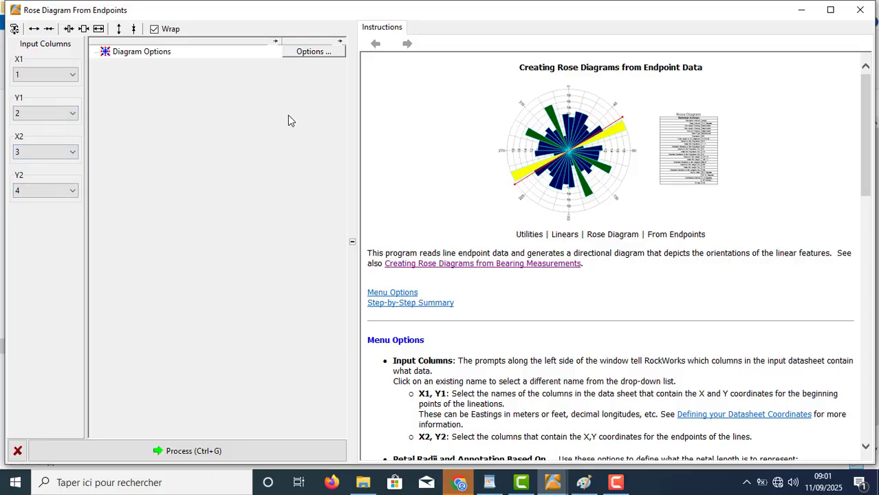
click(328, 58)
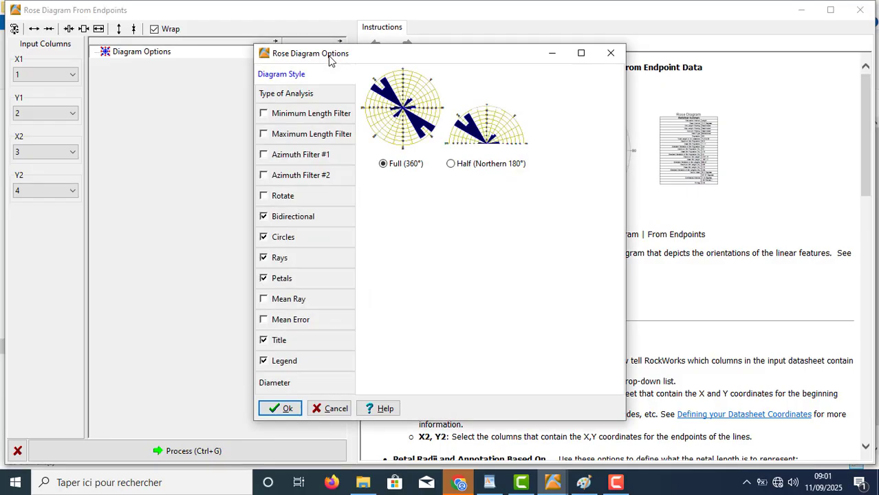
click(265, 365)
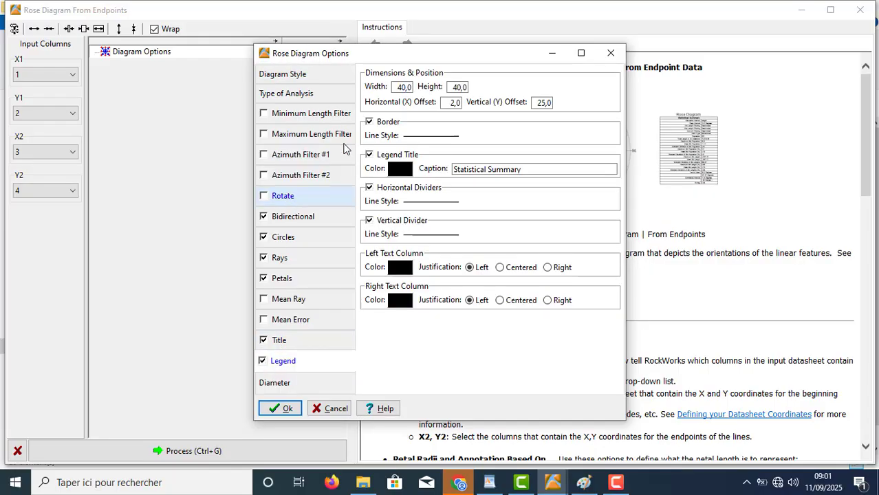
click(290, 95)
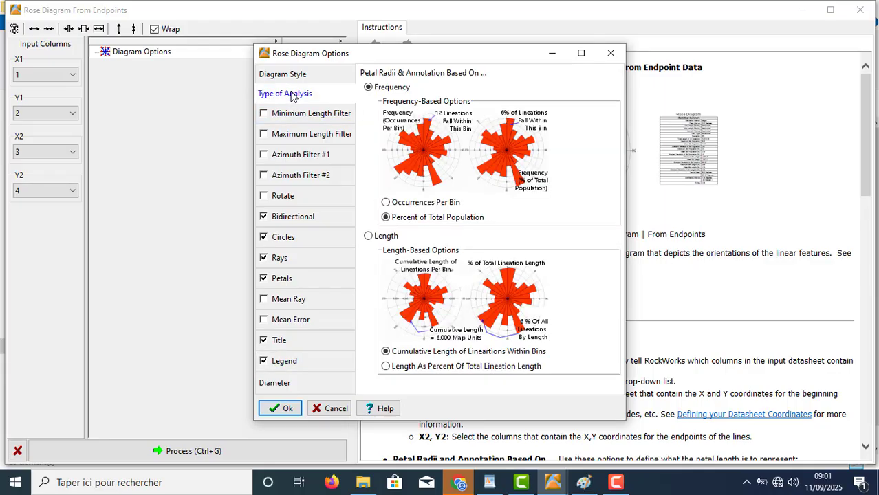
click(295, 76)
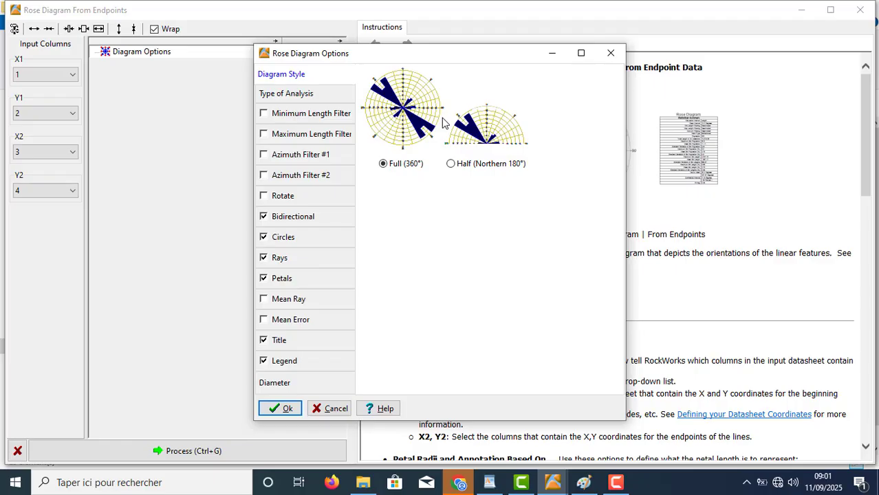
click(297, 100)
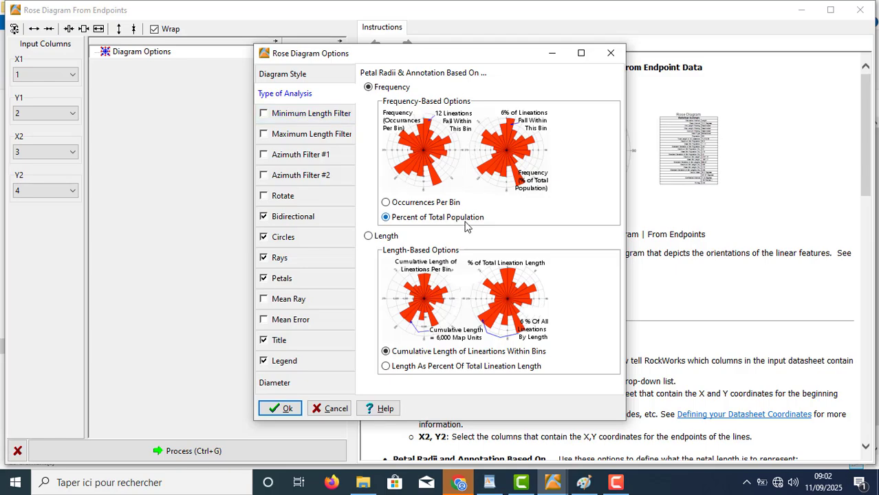
click(441, 205)
click(445, 216)
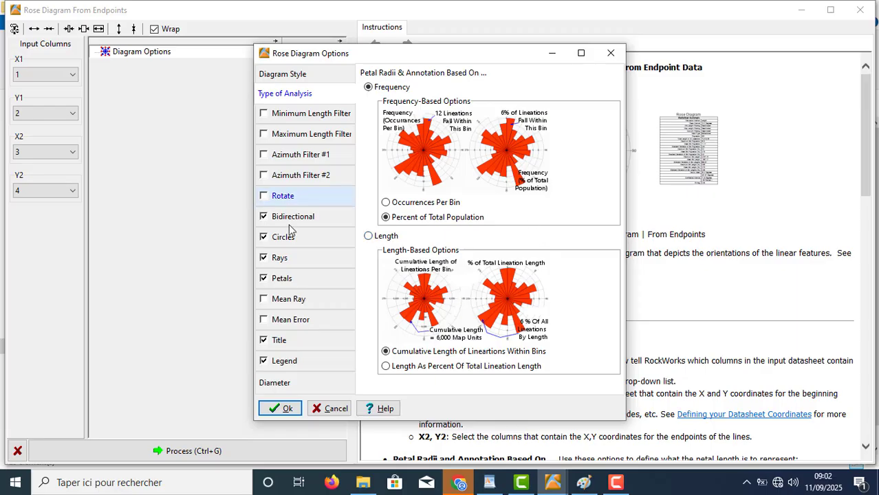
click(281, 409)
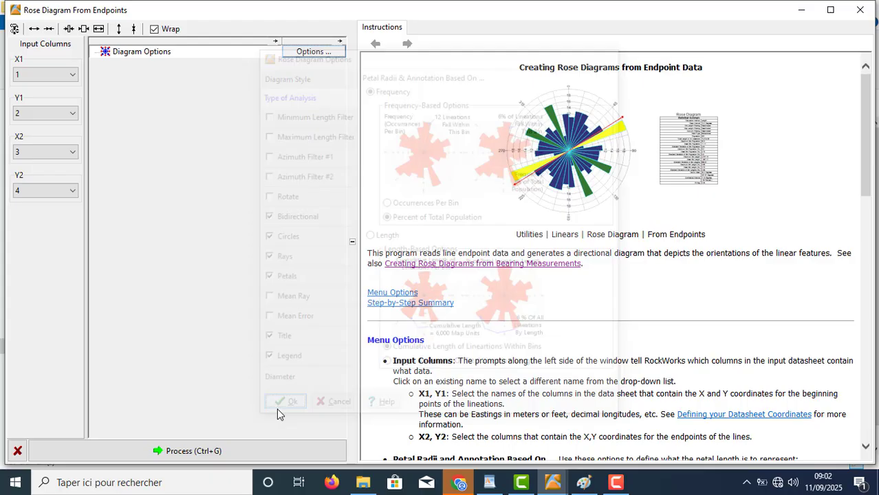
- Generate the rose diagram from the lineament endpoints and examine its petals
click(229, 451)
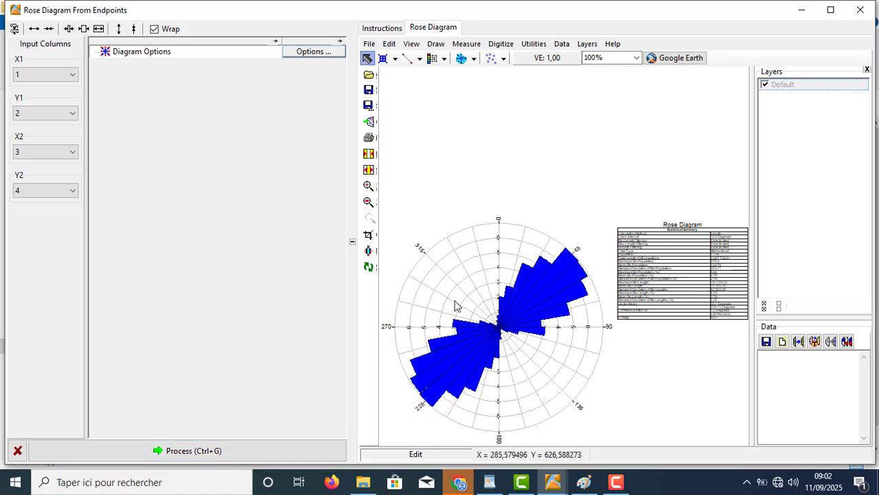
click(368, 188)
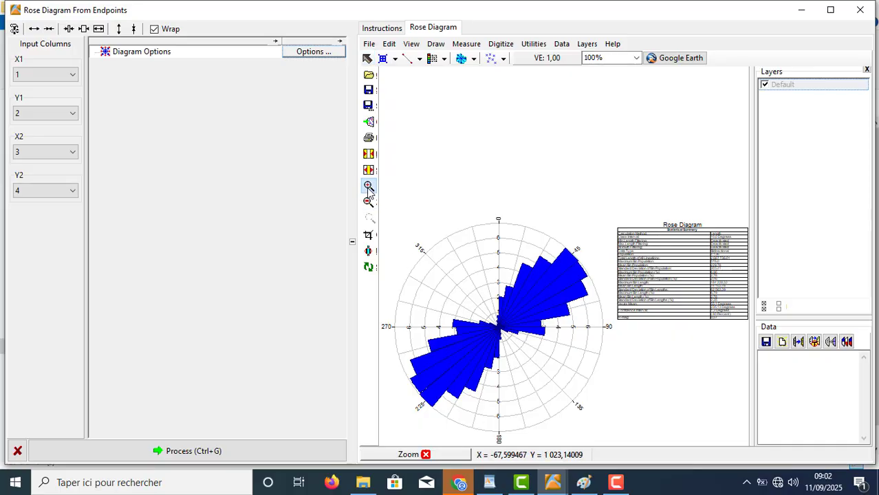
click(493, 344)
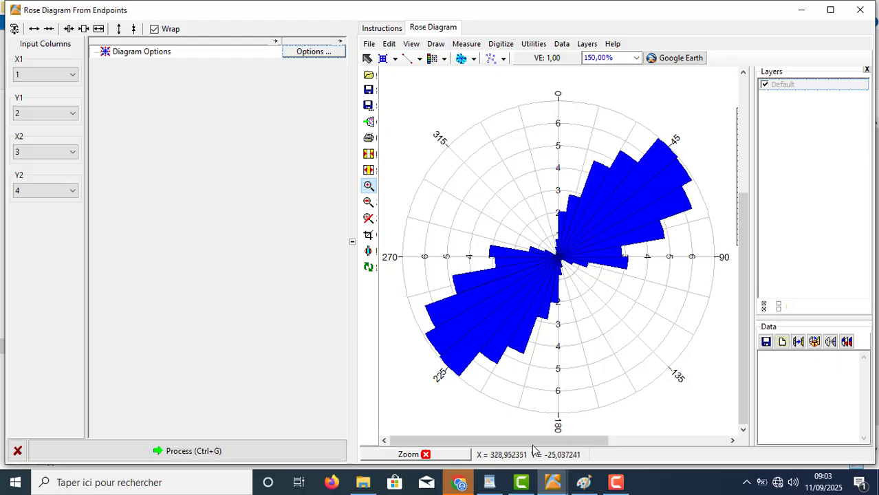
- Examine the statistical summary table of the endpoint rose diagram, and close the diagram without saving it
click(627, 440)
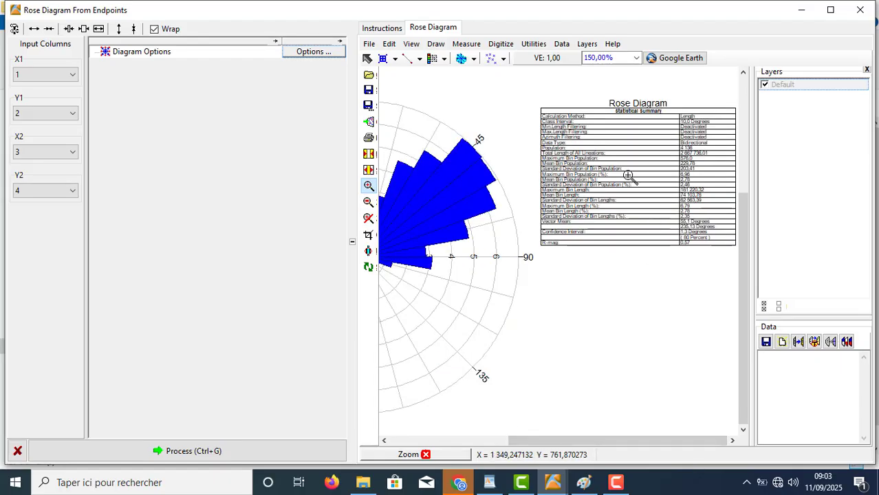
click(643, 176)
drag(746, 204, 746, 300)
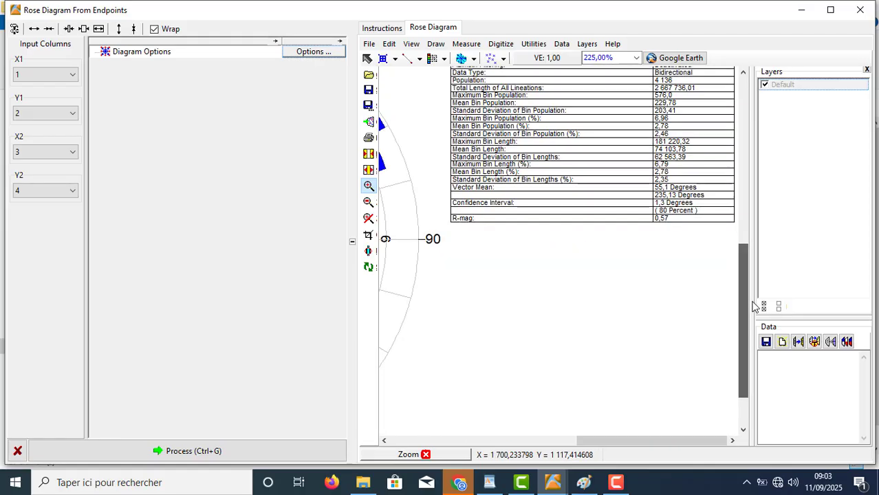
click(743, 73)
drag(745, 77, 744, 77)
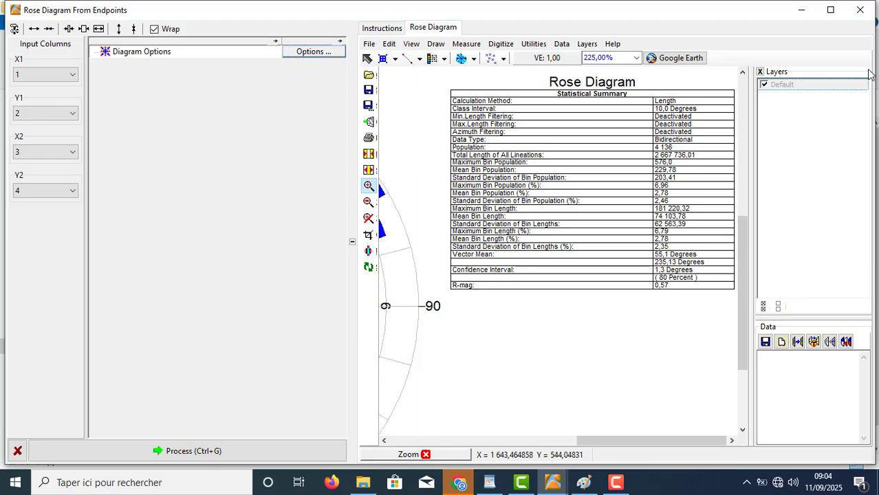
click(861, 11)
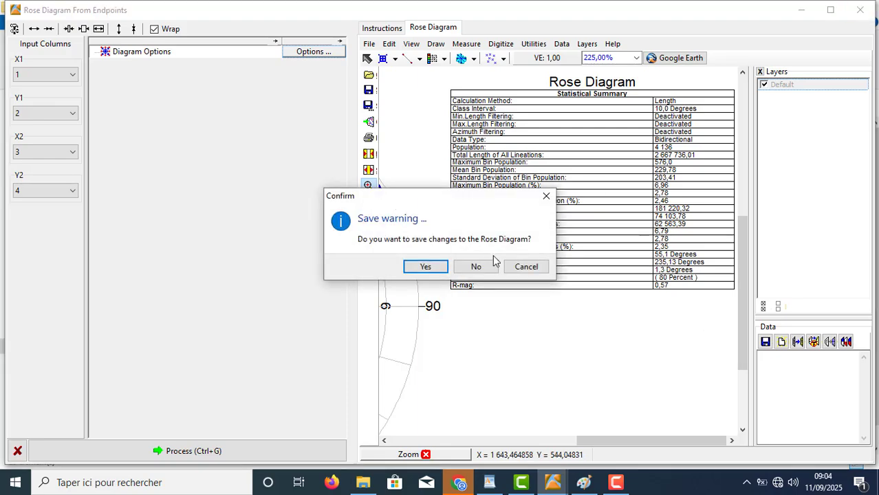
click(477, 271)
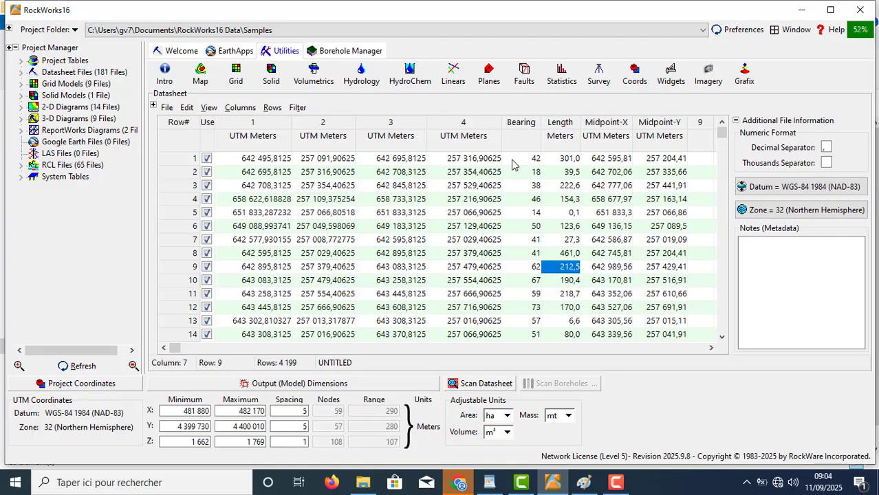
- Start a frequency-based rose diagram from bearings, with the Bearing column as the strike input
click(453, 72)
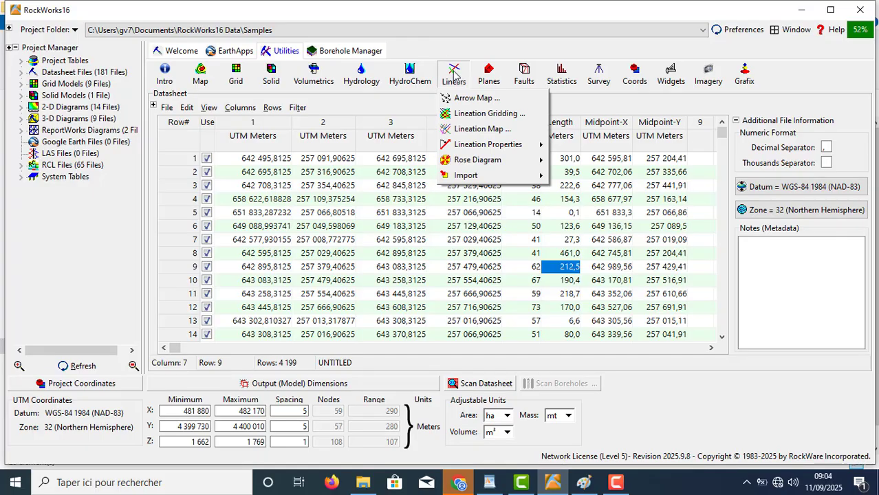
mouse_move(520, 168)
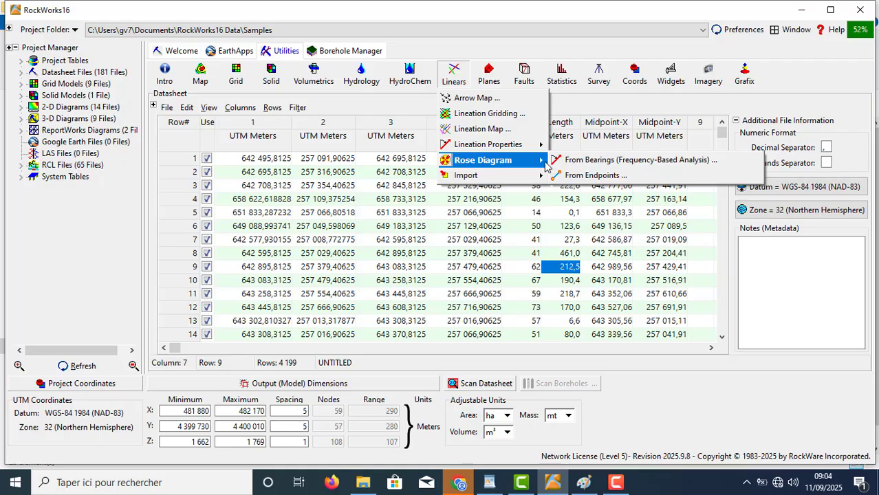
click(582, 161)
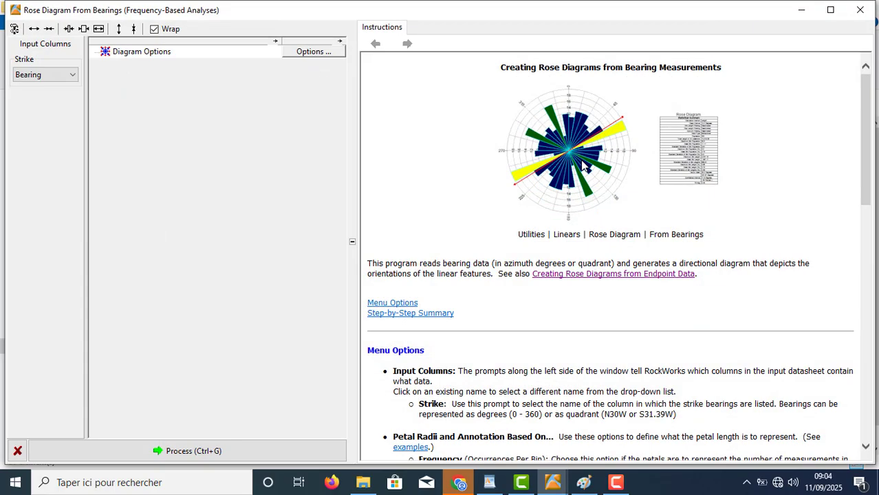
click(72, 80)
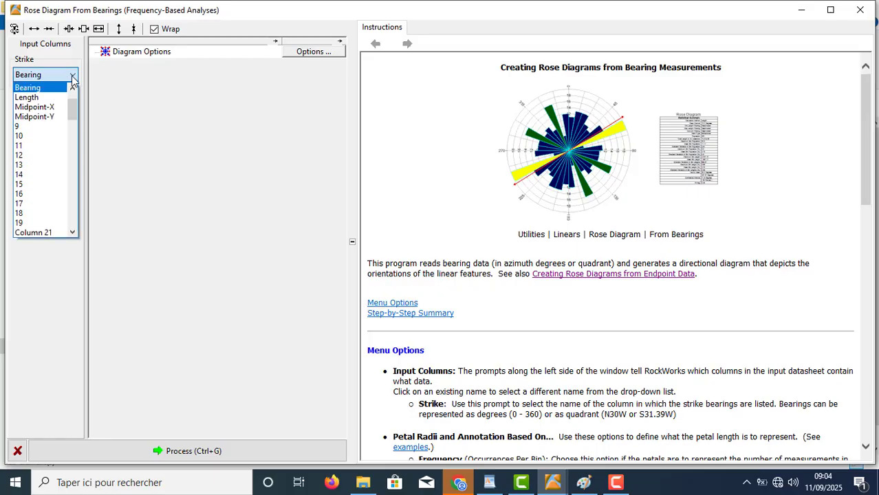
click(73, 81)
click(73, 80)
click(72, 77)
click(72, 77)
click(74, 88)
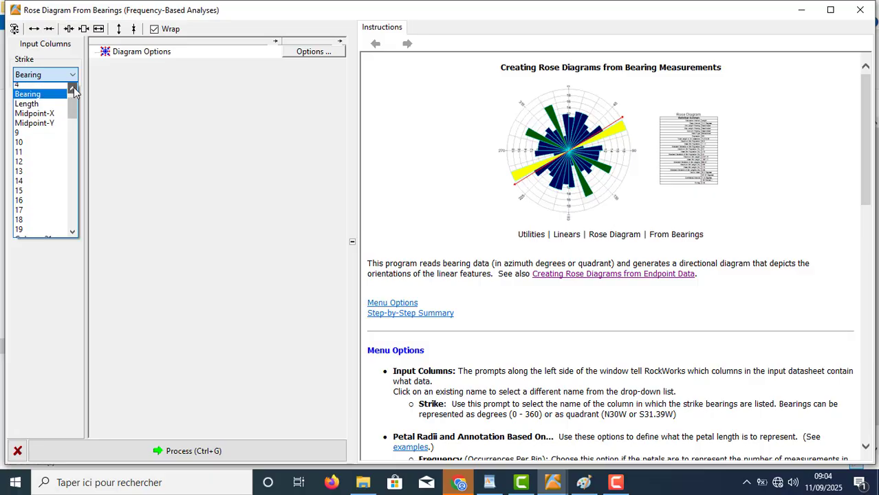
click(73, 89)
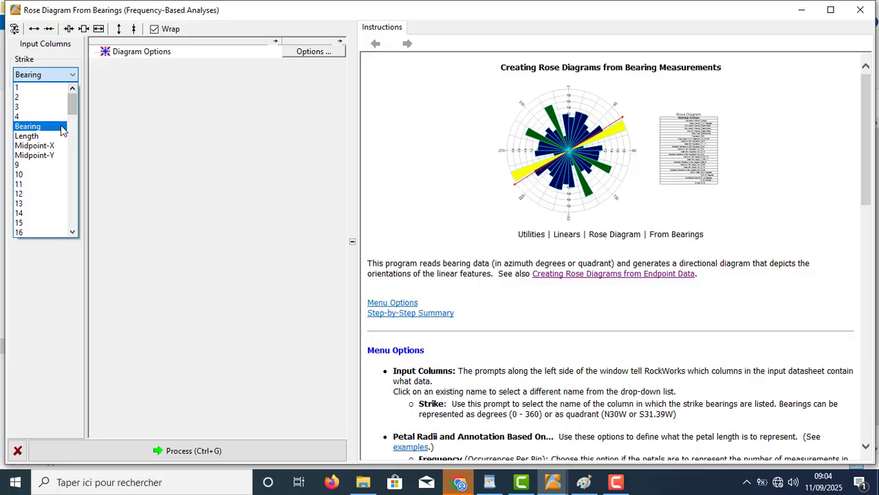
click(62, 127)
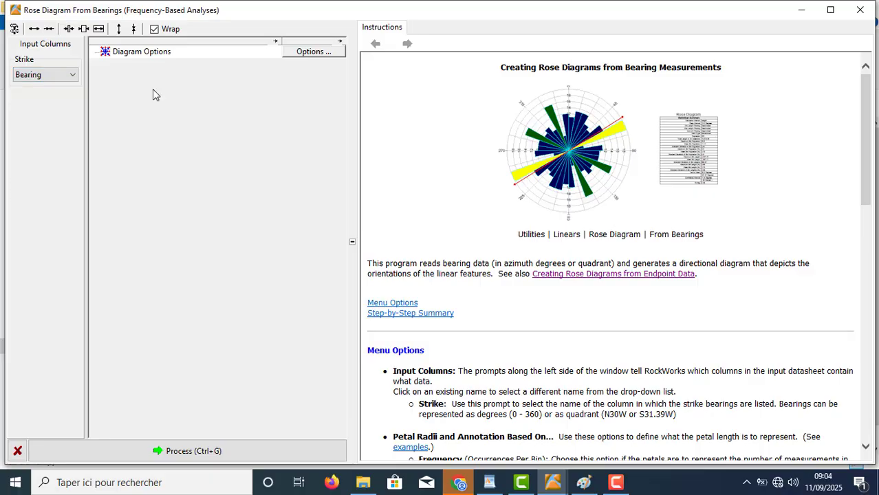
- Confirm the rose diagram options with the Full (360°) style and petals based on Percent of Total Population
click(338, 52)
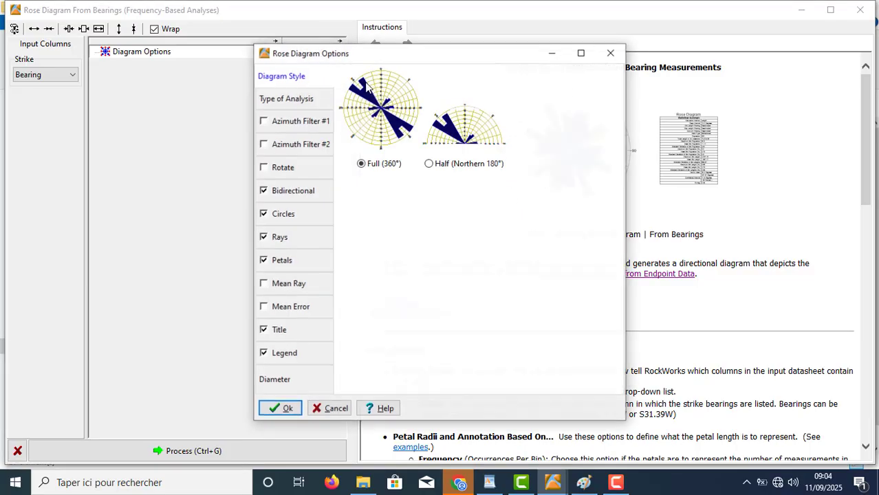
click(286, 98)
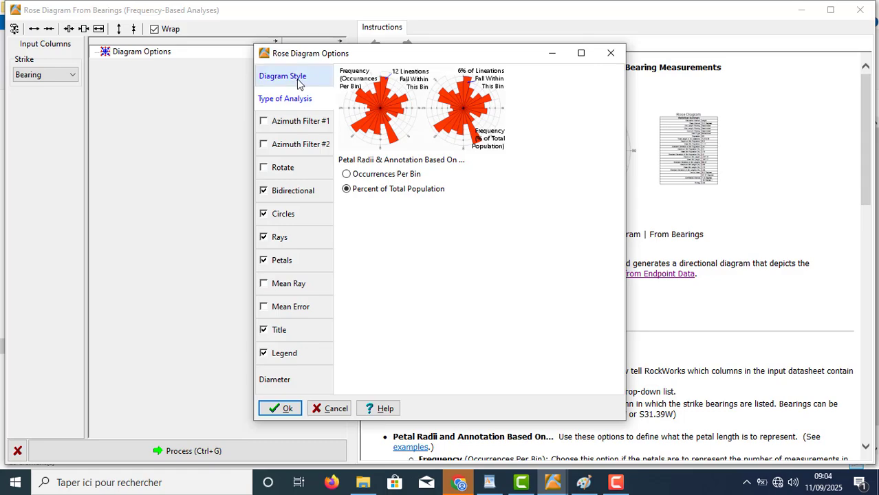
click(275, 78)
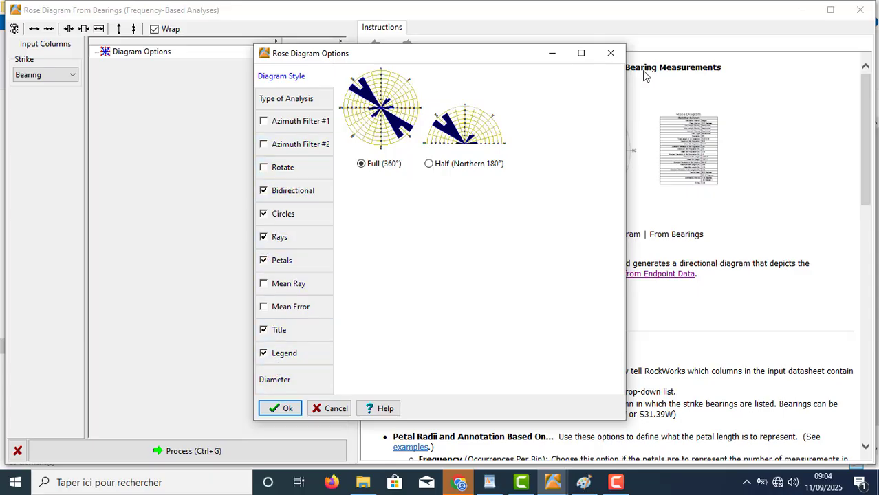
click(282, 410)
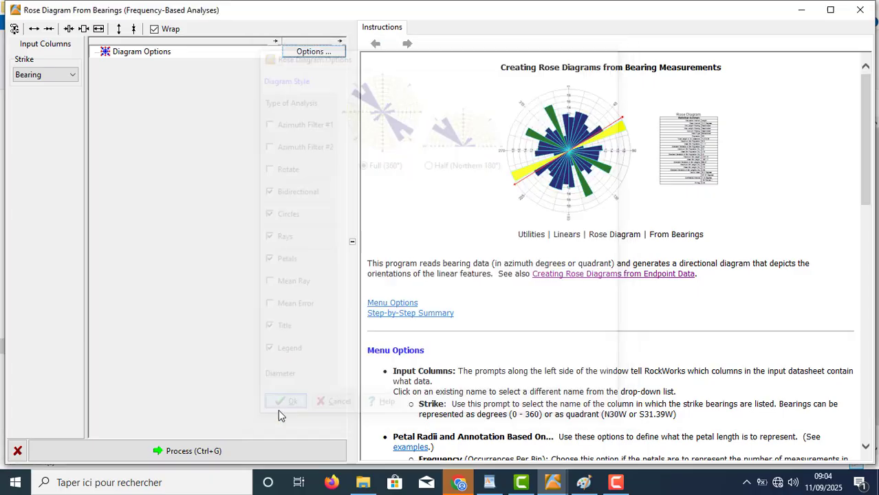
- Generate the rose diagram from the bearings and examine its petals up close at 150%
click(198, 459)
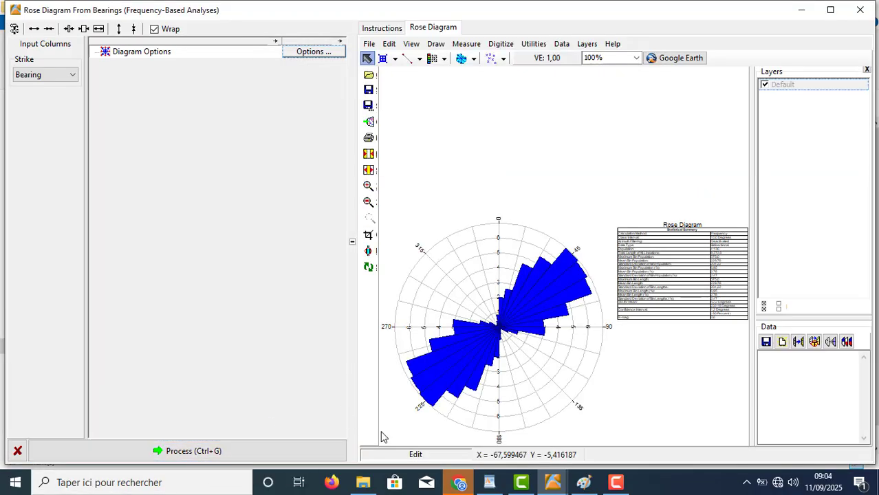
click(368, 186)
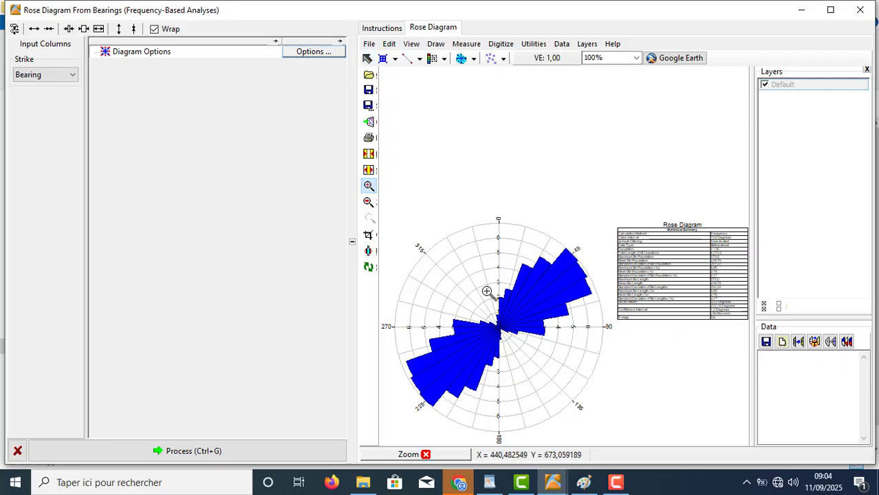
click(495, 320)
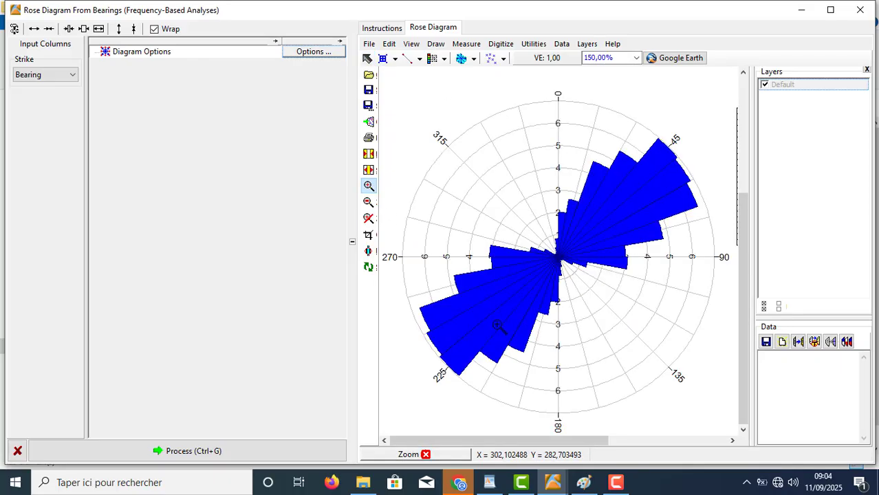